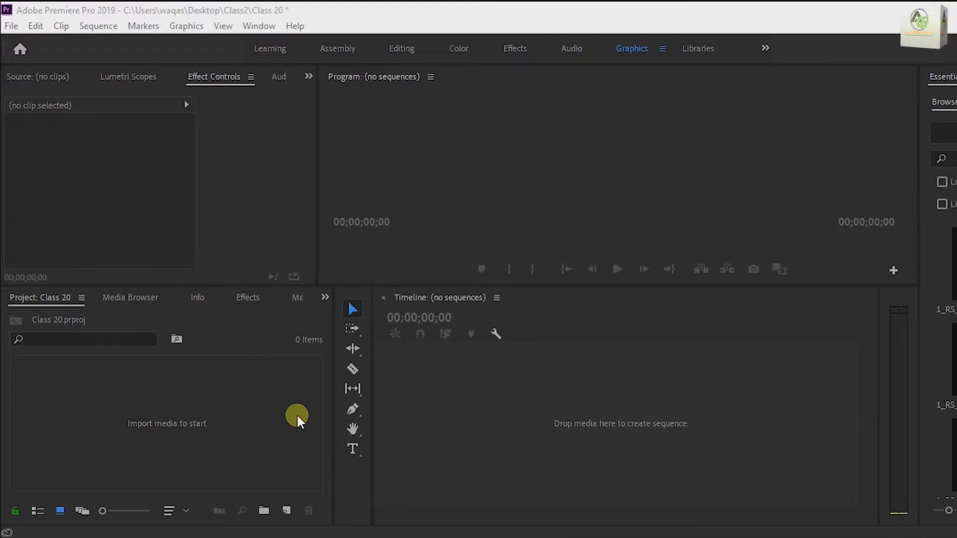
Import all the video clips and the Mp3 Song audio file from the SONG VIDEO folder into the project.
{"action": "double_click", "coordinate": [253, 424]}
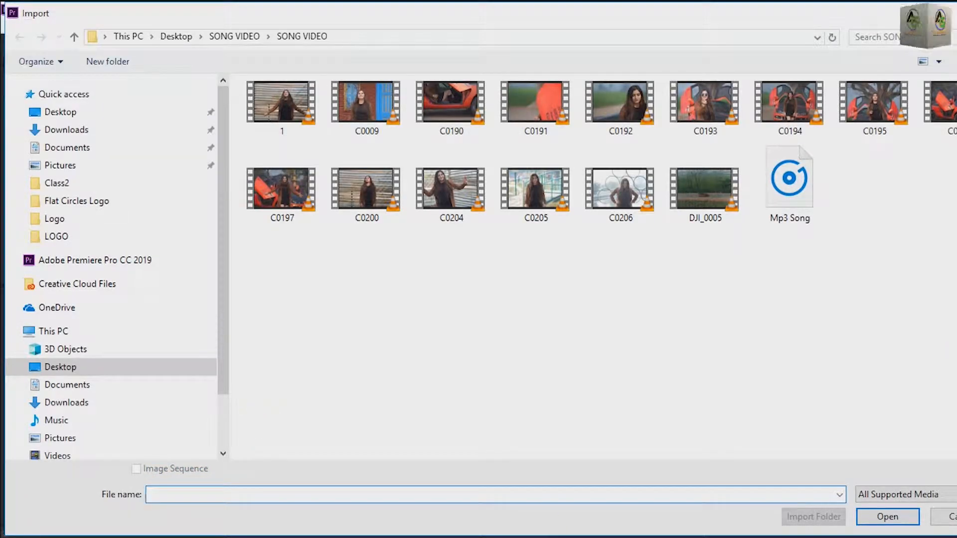
{"action": "left_click_drag", "start_coordinate": [955, 312], "coordinate": [262, 94]}
{"action": "left_click", "coordinate": [875, 519]}
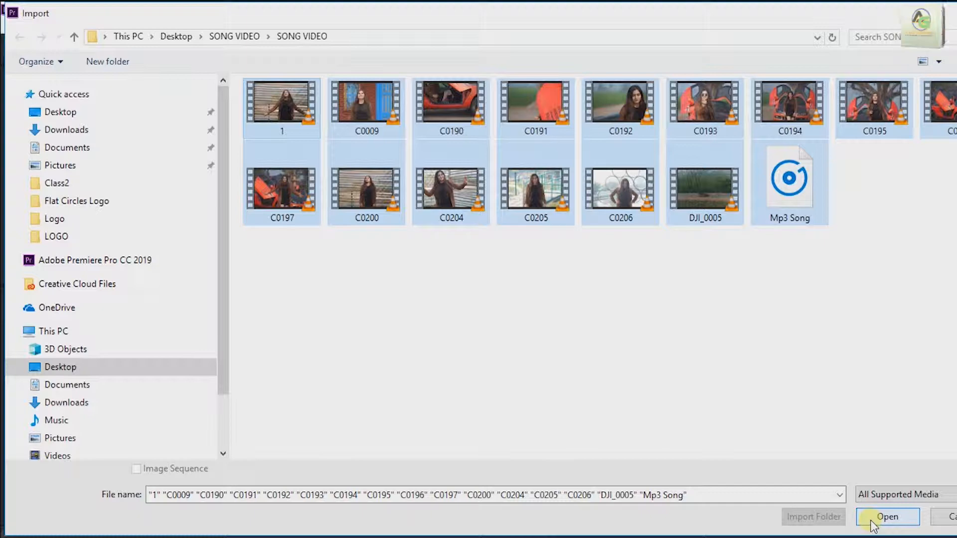
{"action": "left_click", "coordinate": [874, 517]}
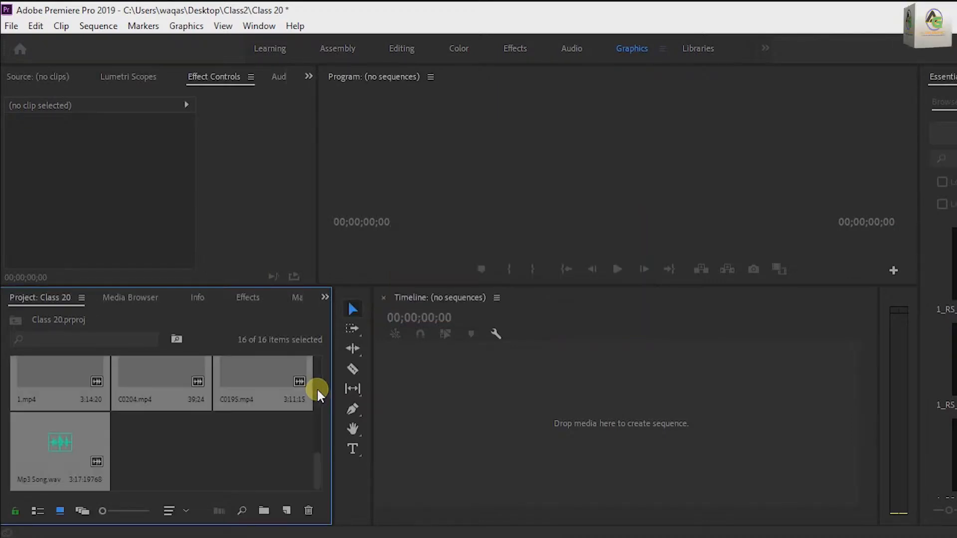
{"action": "scroll", "coordinate": [262, 453], "scroll_direction": "up", "scroll_amount": 1}
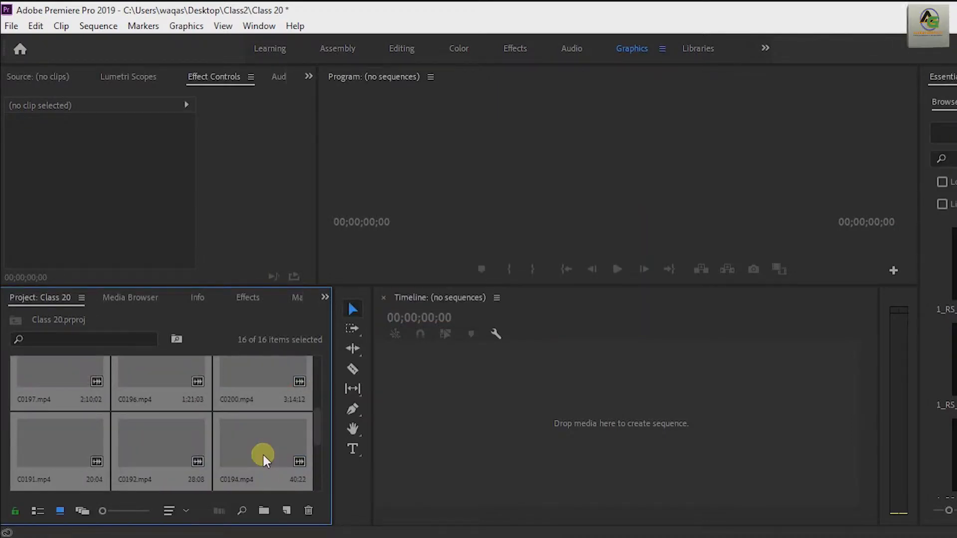
{"action": "scroll", "coordinate": [274, 466], "scroll_direction": "down", "scroll_amount": 2}
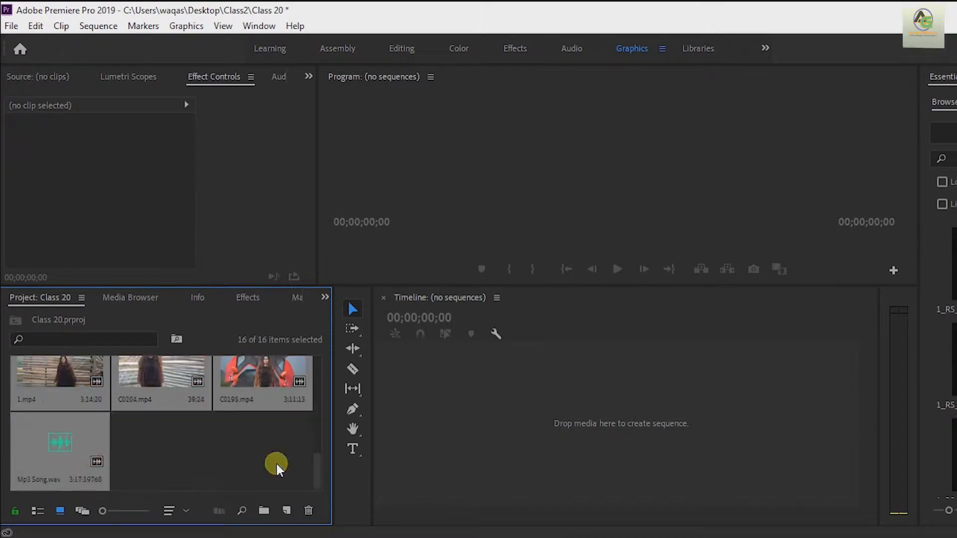
{"action": "left_click", "coordinate": [276, 459]}
{"action": "scroll", "coordinate": [269, 457], "scroll_direction": "up", "scroll_amount": 1}
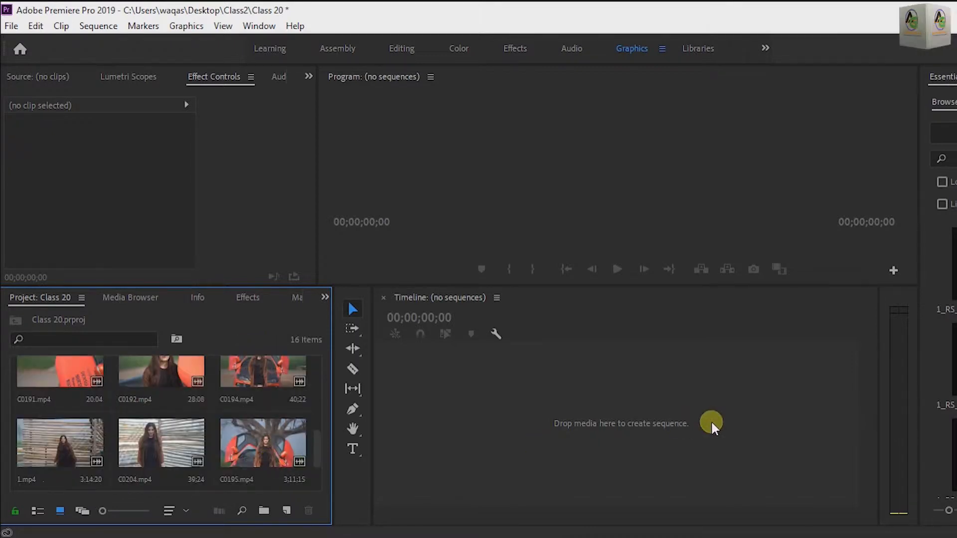
List the project items with their details and check the frame rates of the imported clips, including C0193.mp4.
{"action": "key", "text": "ctrl+n"}
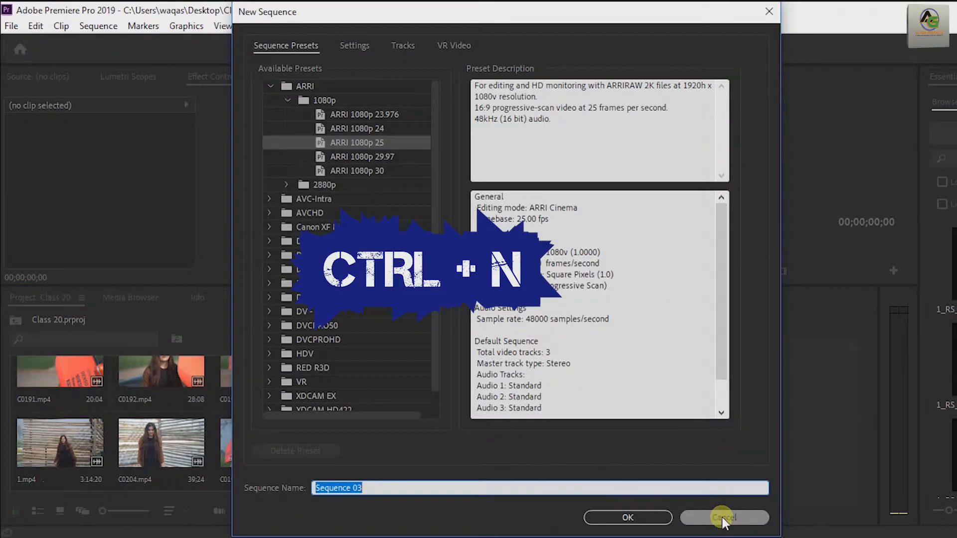
{"action": "left_click", "coordinate": [722, 516]}
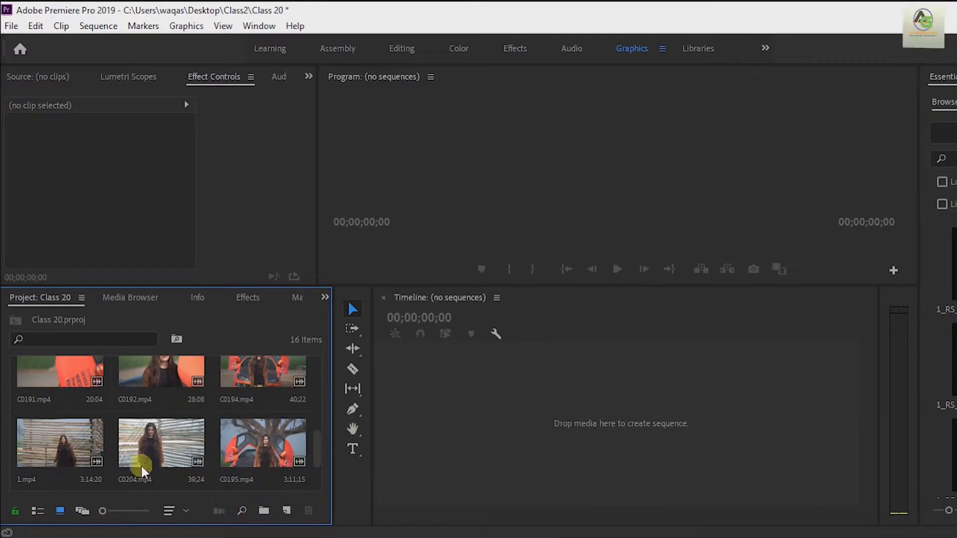
{"action": "left_click", "coordinate": [42, 512]}
{"action": "left_click", "coordinate": [167, 439]}
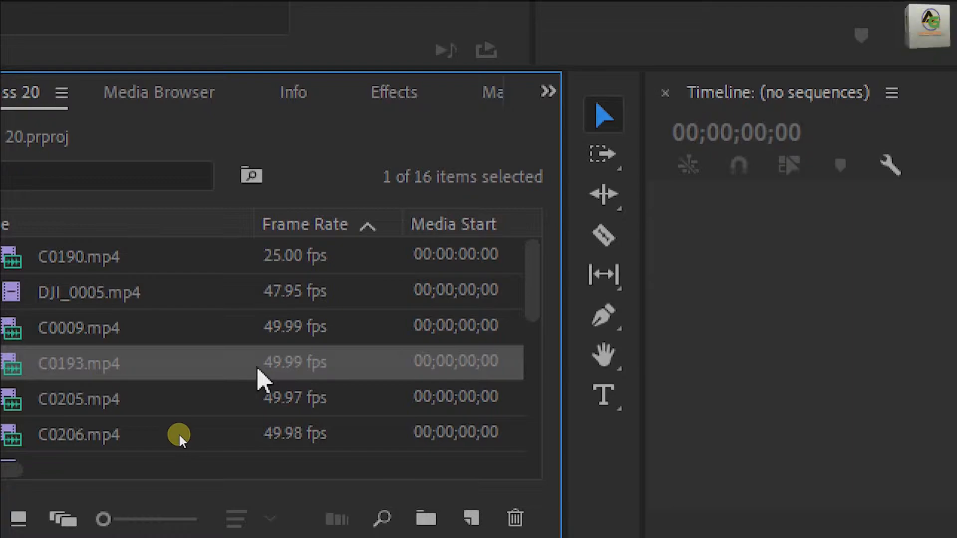
Create a new sequence from the ARRI 1080p 25 preset, keeping the default name.
{"action": "key", "text": "ctrl+n"}
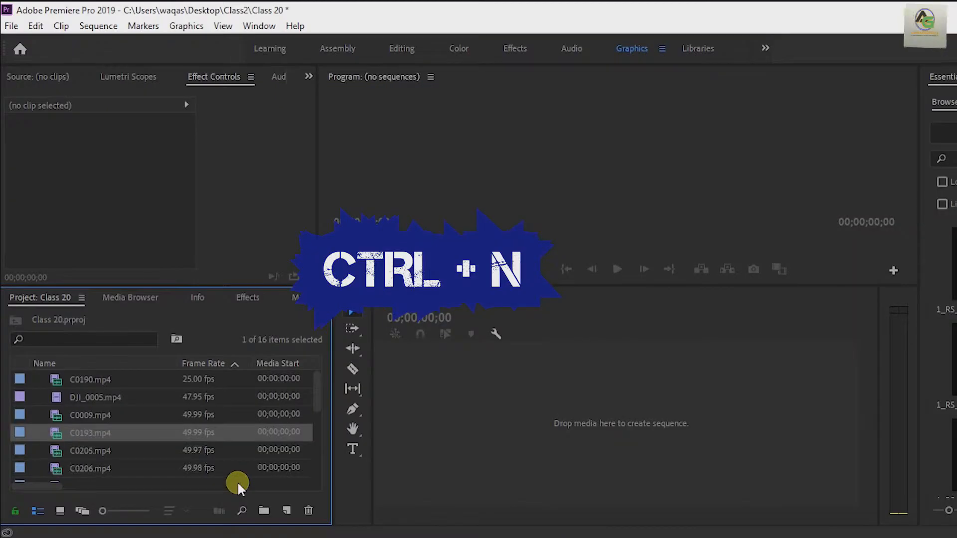
{"action": "key", "text": "ctrl+n"}
{"action": "scroll", "coordinate": [354, 190], "scroll_direction": "up", "scroll_amount": 1}
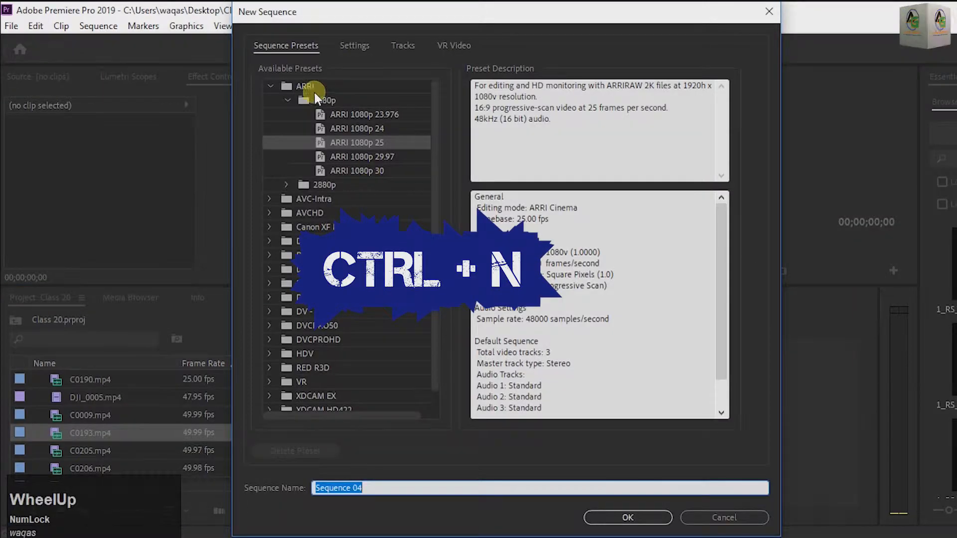
{"action": "left_click", "coordinate": [269, 85]}
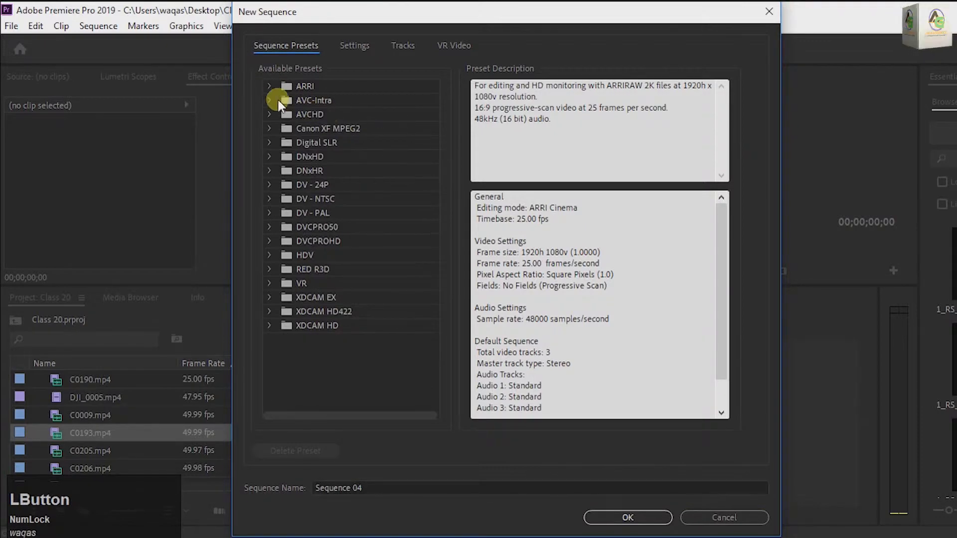
{"action": "left_click", "coordinate": [269, 85]}
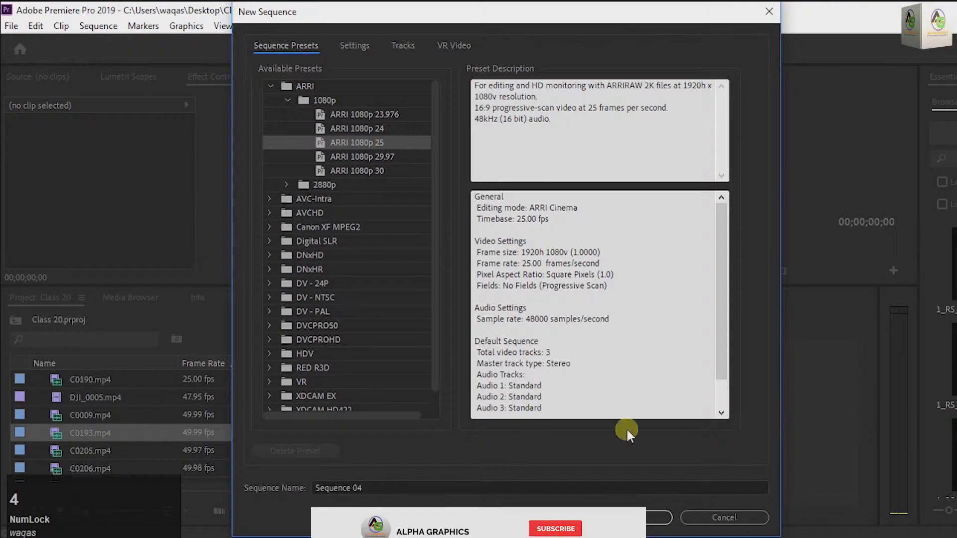
{"action": "left_click", "coordinate": [650, 519]}
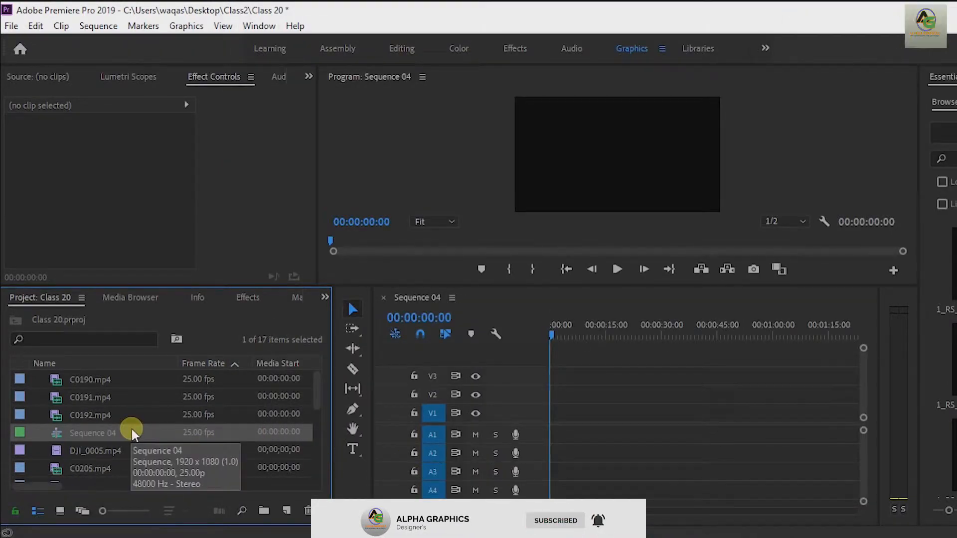
Show the project items as thumbnails and place Mp3 Song.wav on audio track A1 at the start of the sequence.
{"action": "left_click_drag", "start_coordinate": [920, 219], "coordinate": [931, 224]}
{"action": "left_click", "coordinate": [61, 512]}
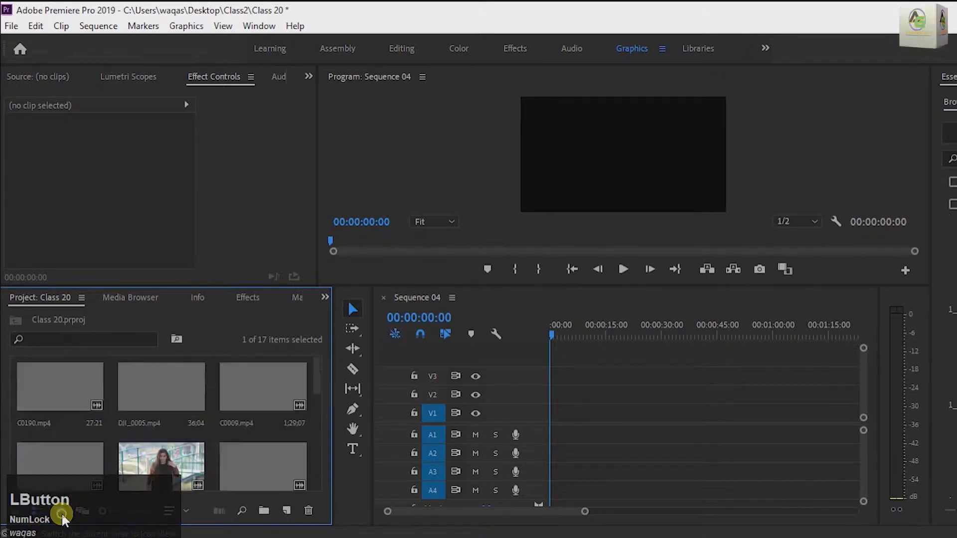
{"action": "left_click", "coordinate": [62, 512]}
{"action": "scroll", "coordinate": [234, 434], "scroll_direction": "down", "scroll_amount": 5}
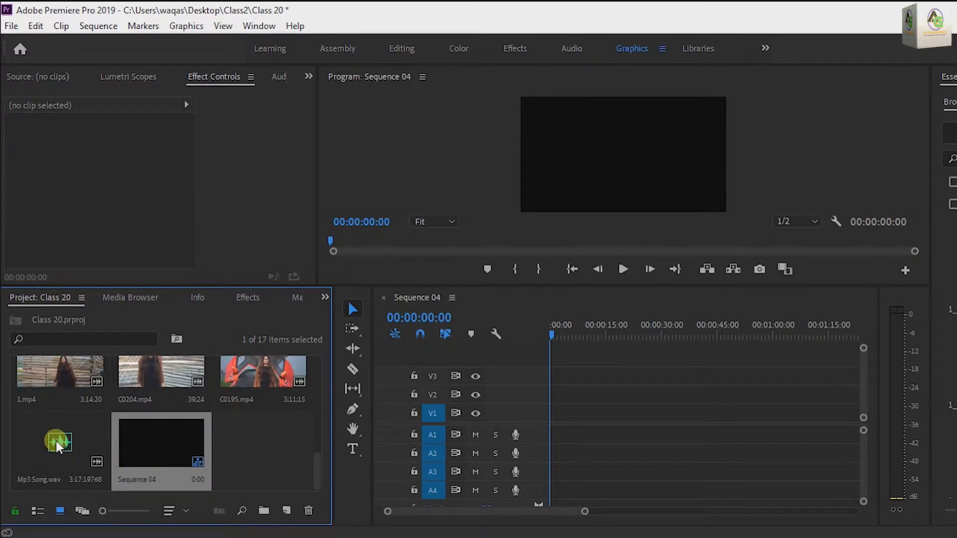
{"action": "key", "text": "ctrl+4"}
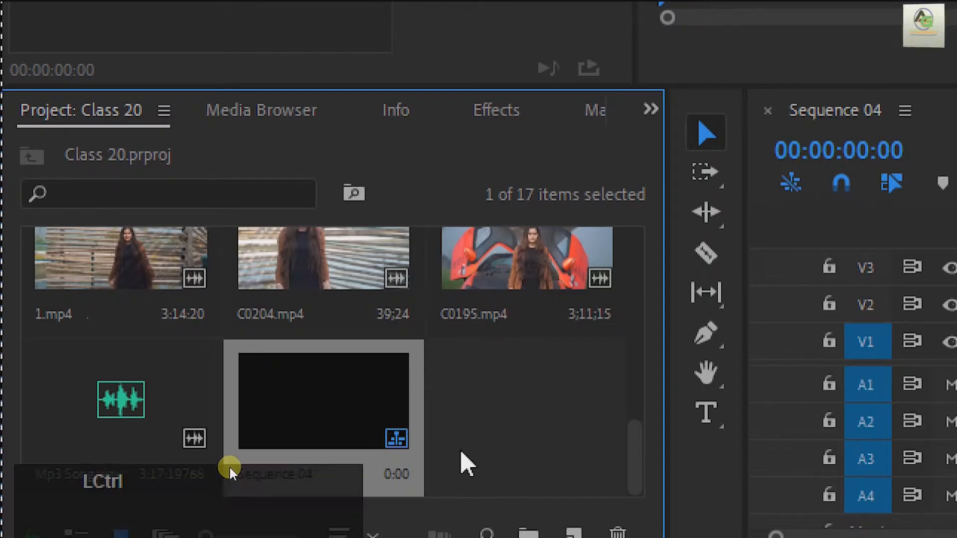
{"action": "key", "text": "ctrl+4"}
{"action": "left_click", "coordinate": [65, 446]}
{"action": "left_click_drag", "start_coordinate": [65, 445], "coordinate": [530, 432]}
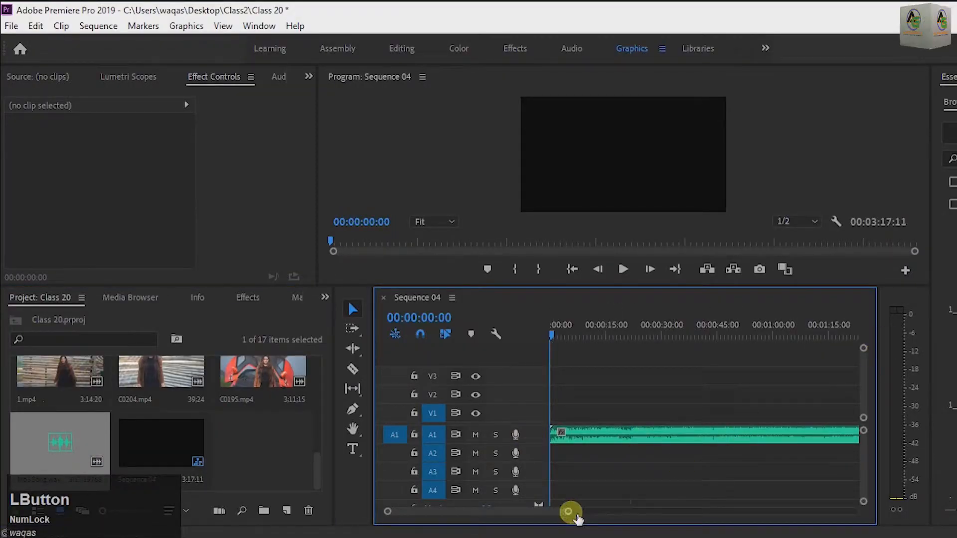
Play the song on track A1 from the sequence start to hear its opening.
{"action": "key", "text": "space"}
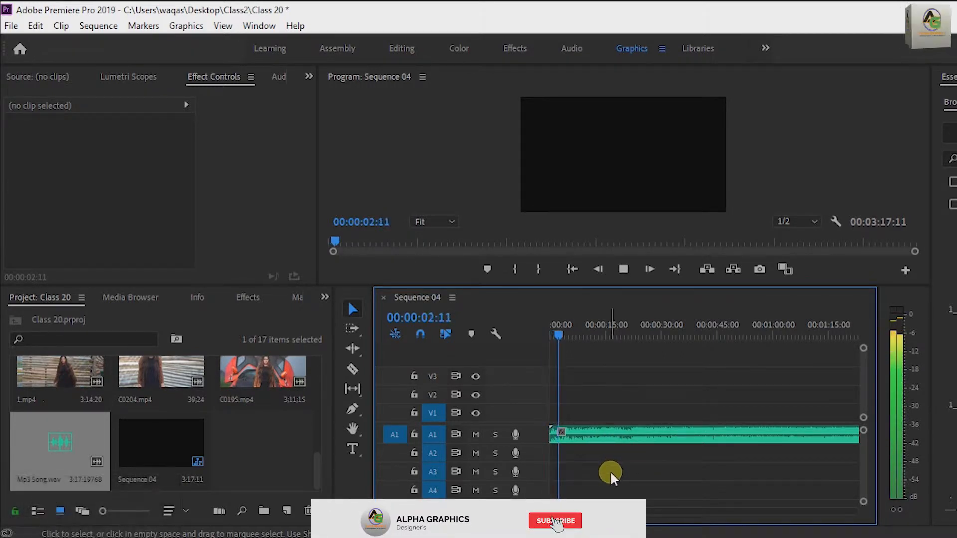
{"action": "key", "text": "space"}
{"action": "key", "text": "space"}
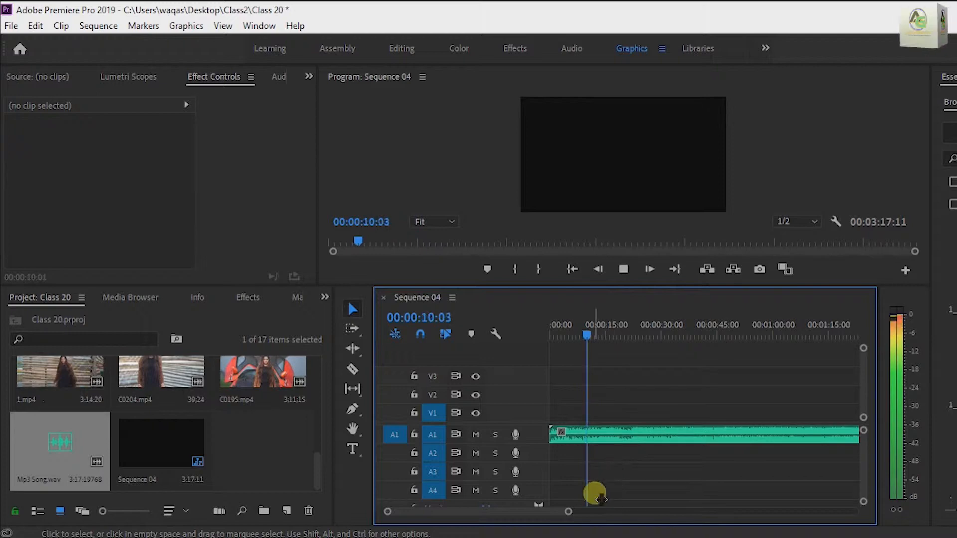
Open C0205.mp4 from the project clips for source preview and play it through to 00;00;27;24.
{"action": "scroll", "coordinate": [212, 397], "scroll_direction": "up", "scroll_amount": 5}
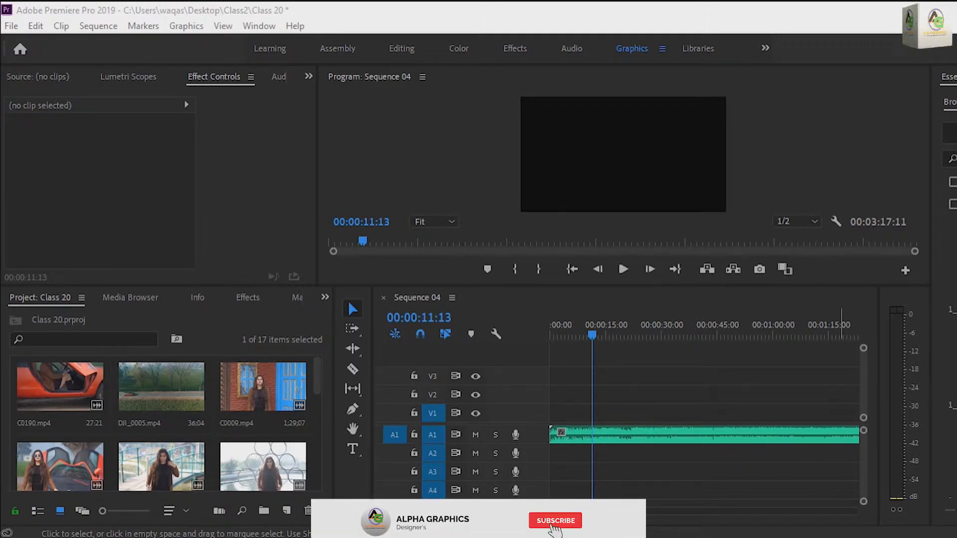
{"action": "scroll", "coordinate": [191, 422], "scroll_direction": "up", "scroll_amount": 1}
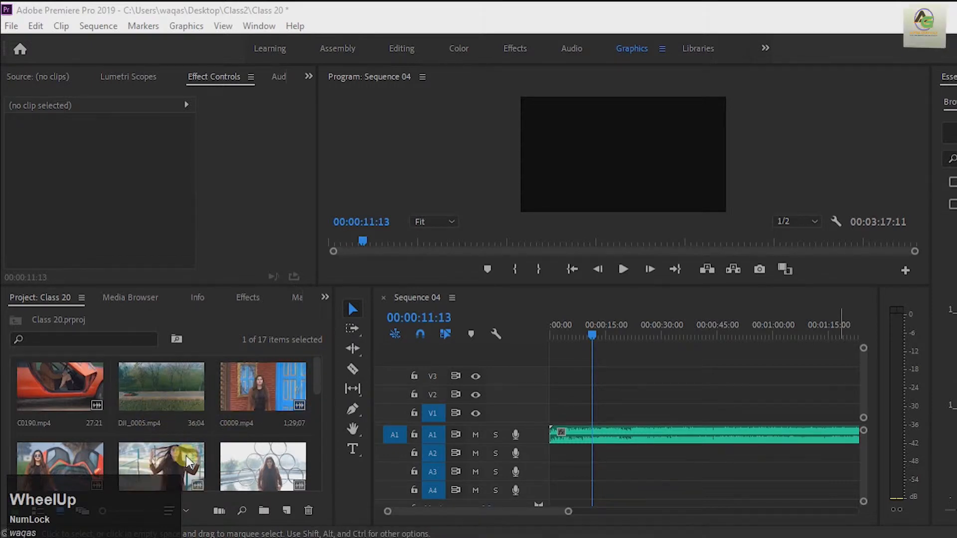
{"action": "left_click", "coordinate": [169, 454]}
{"action": "double_click", "coordinate": [149, 457]}
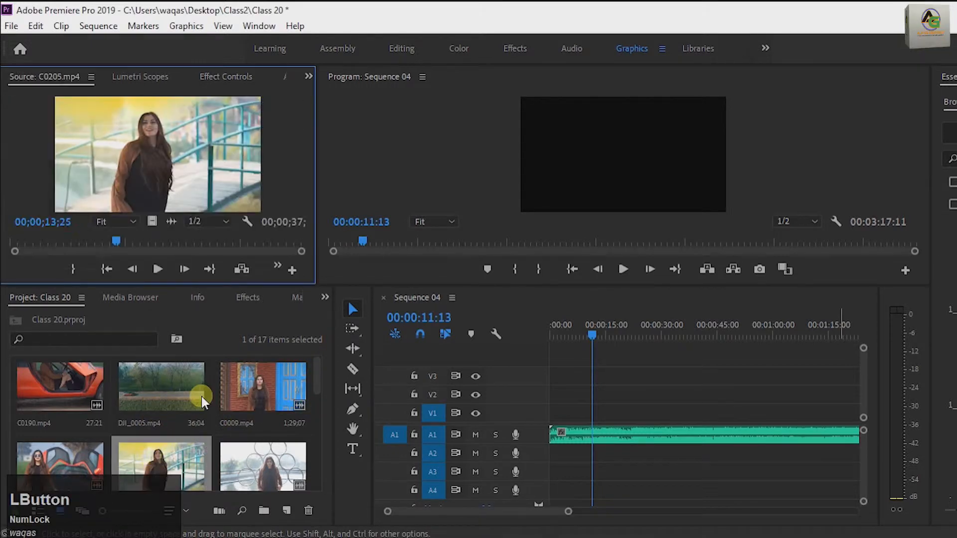
{"action": "left_click", "coordinate": [155, 270]}
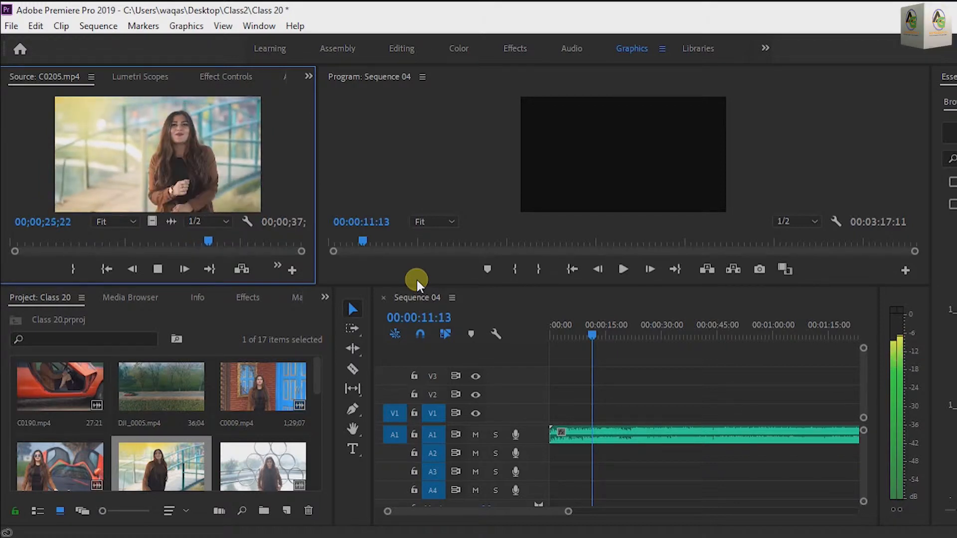
{"action": "key", "text": "space"}
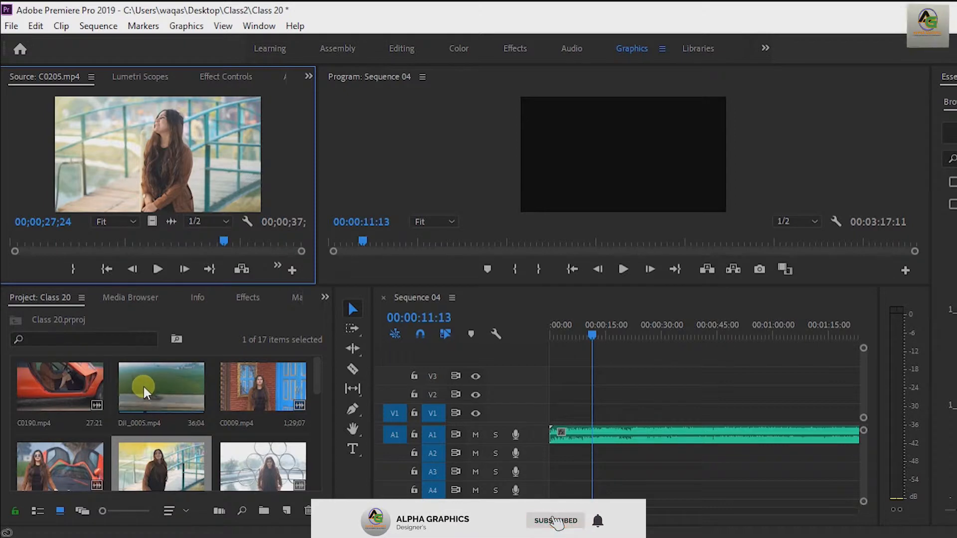
Place DJI_0005.mp4 at the start of video track V1 and play the sequence from the beginning to 00:00:10:22.
{"action": "left_click_drag", "start_coordinate": [143, 384], "coordinate": [554, 423]}
{"action": "left_click_drag", "start_coordinate": [590, 331], "coordinate": [551, 334]}
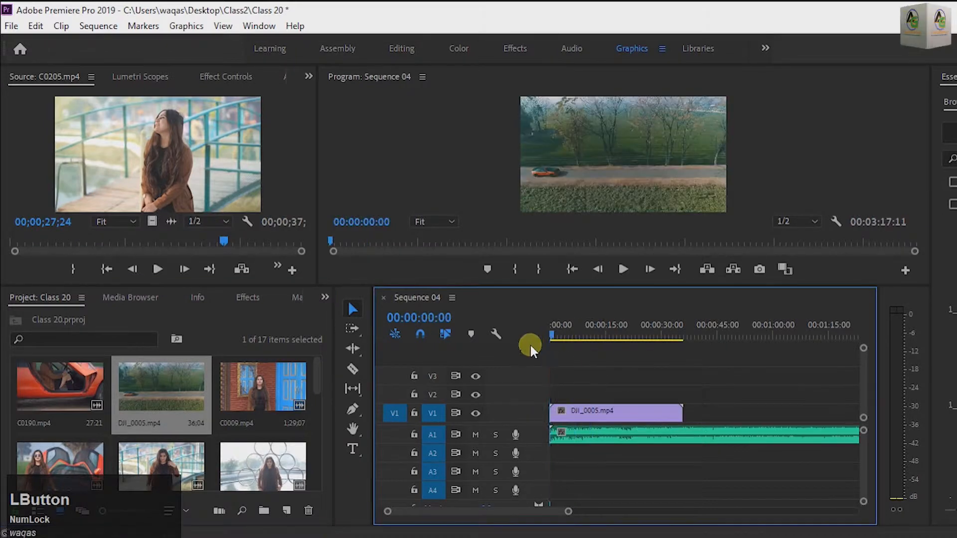
{"action": "key", "text": "space"}
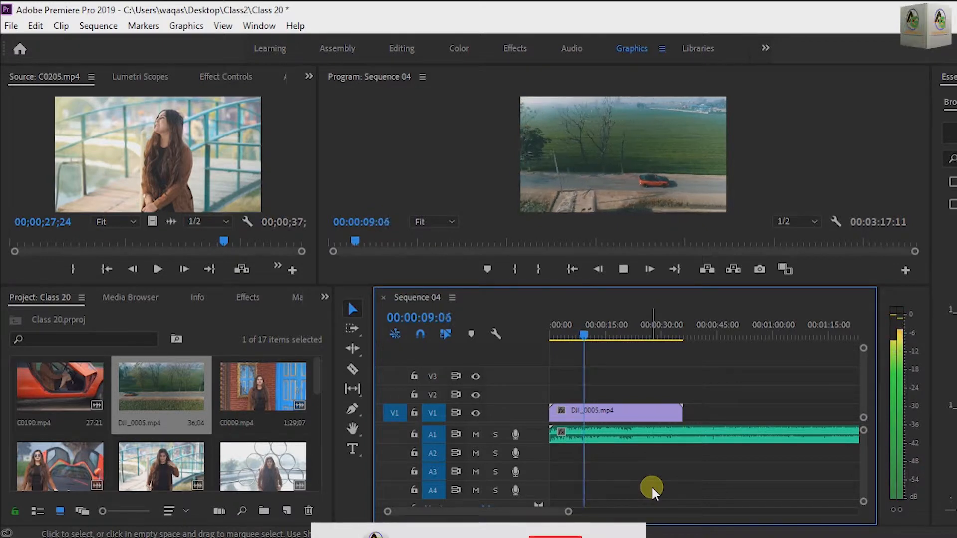
{"action": "key", "text": "space"}
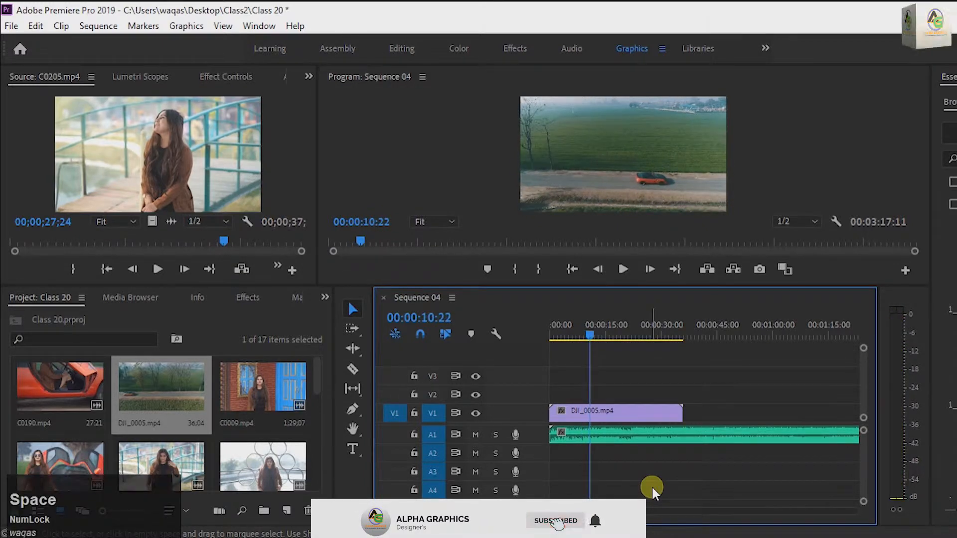
Trim the start of DJI_0005.mp4 to the playhead at 00:00:10:22 and close the gap before it on track V1.
{"action": "left_click", "coordinate": [554, 412]}
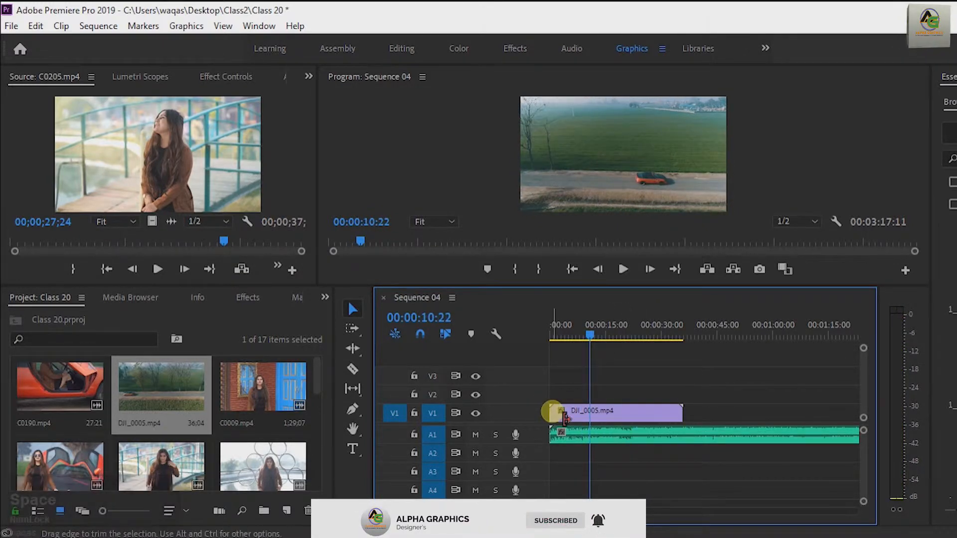
{"action": "left_click_drag", "start_coordinate": [566, 416], "coordinate": [590, 415]}
{"action": "left_click", "coordinate": [572, 414]}
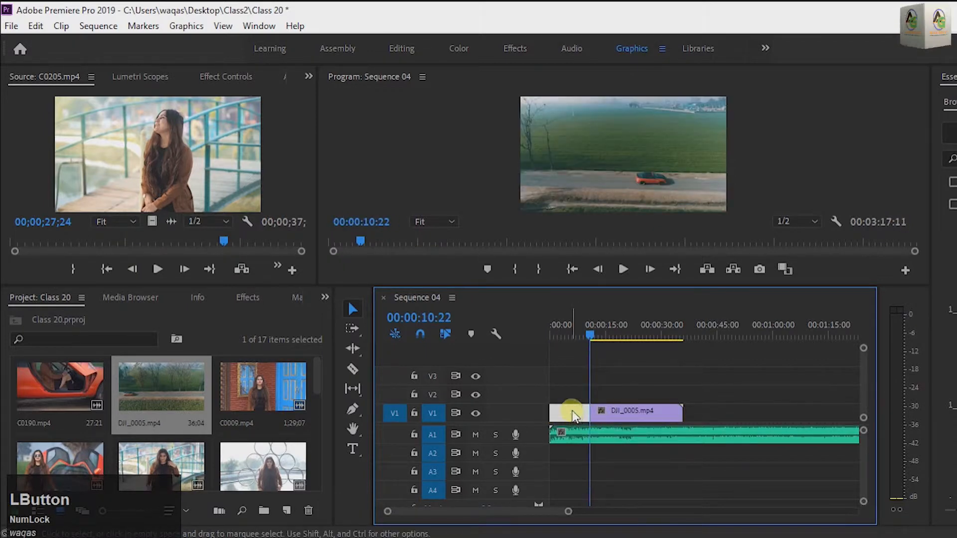
{"action": "left_click", "coordinate": [574, 411]}
{"action": "left_click_drag", "start_coordinate": [613, 408], "coordinate": [574, 418]}
{"action": "left_click", "coordinate": [643, 383]}
Play back the trimmed drone clip with the song from the sequence start to 00:00:12:14.
{"action": "left_click", "coordinate": [590, 330]}
{"action": "left_click_drag", "start_coordinate": [590, 330], "coordinate": [537, 339]}
{"action": "key", "text": "space"}
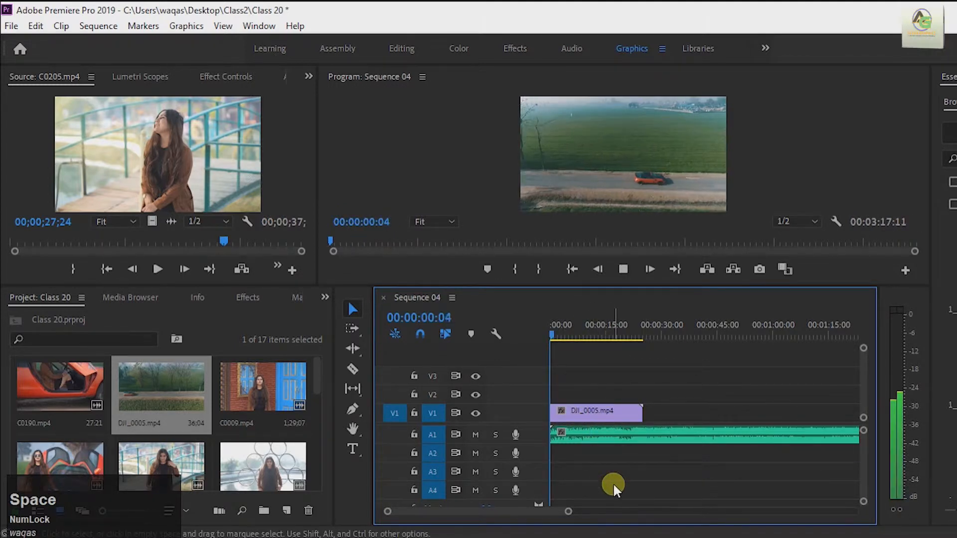
{"action": "key", "text": "space"}
{"action": "key", "text": "space"}
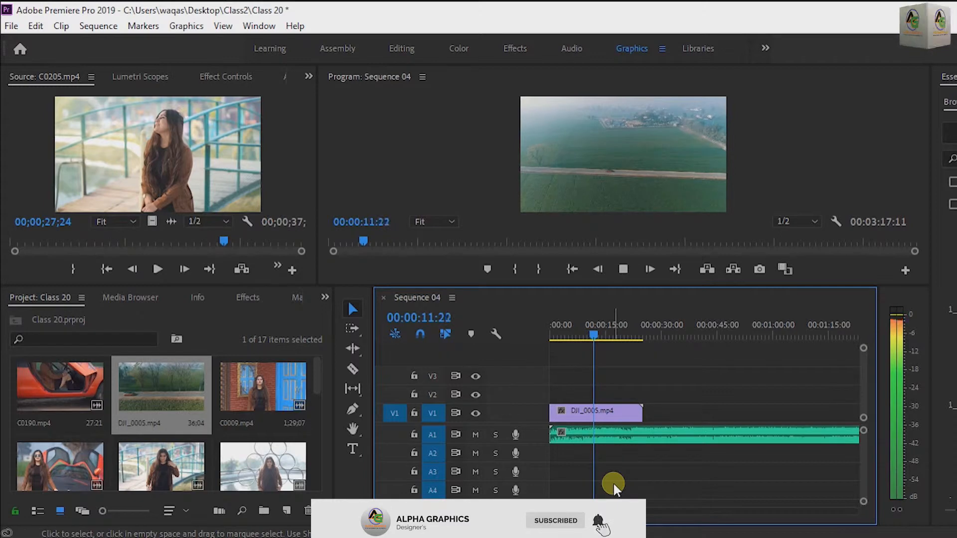
{"action": "key", "text": "space"}
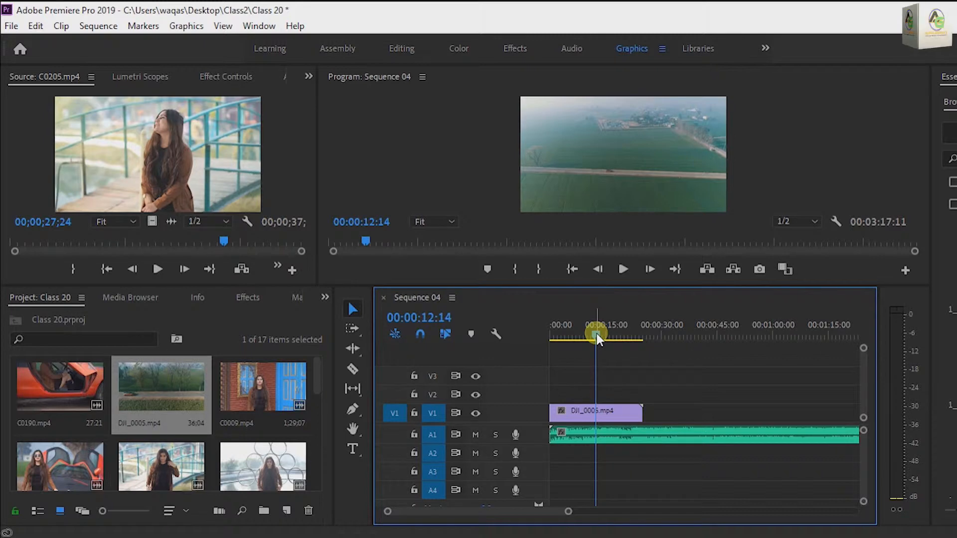
Place C0195.mp4 with its audio at the start of the sequence on tracks V2 and A2.
{"action": "scroll", "coordinate": [176, 413], "scroll_direction": "down", "scroll_amount": 2}
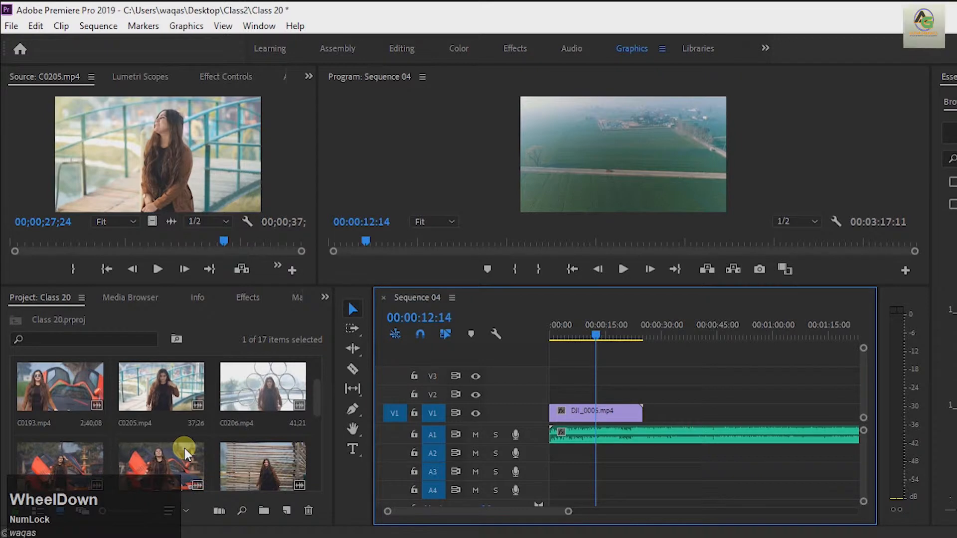
{"action": "scroll", "coordinate": [184, 448], "scroll_direction": "down", "scroll_amount": 2}
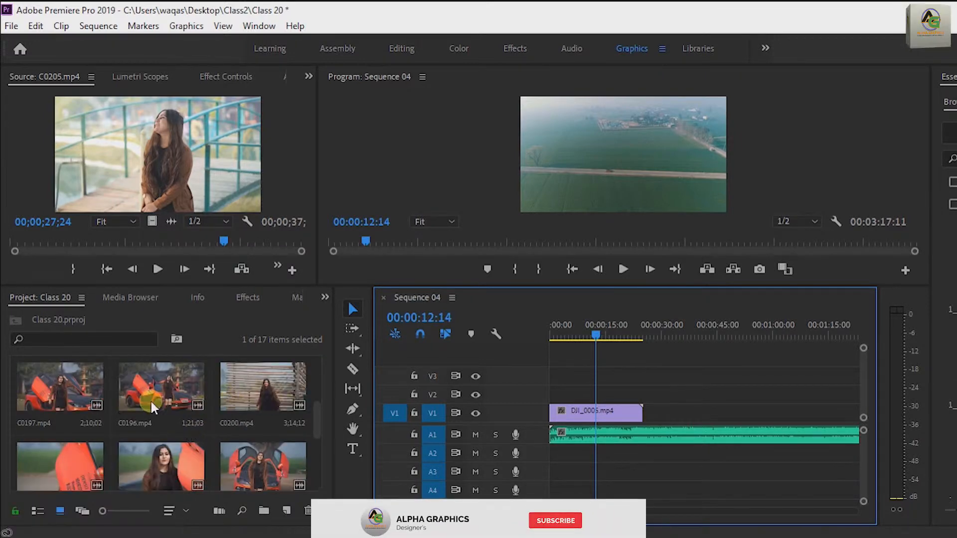
{"action": "scroll", "coordinate": [245, 396], "scroll_direction": "down", "scroll_amount": 3}
{"action": "left_click_drag", "start_coordinate": [244, 377], "coordinate": [562, 391]}
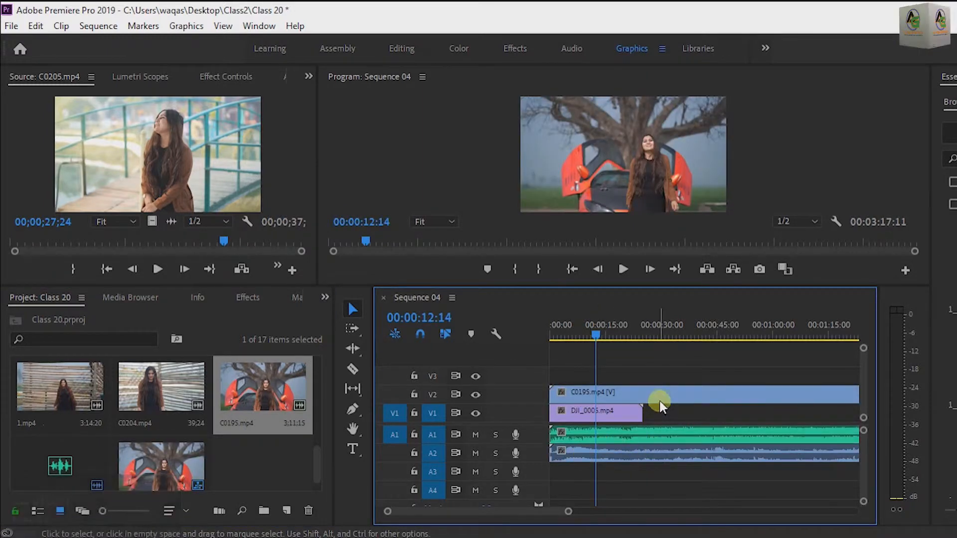
Synchronize C0195.mp4 with the song on A1, using Audio as the synchronize point and track channel 1.
{"action": "left_click_drag", "start_coordinate": [699, 471], "coordinate": [684, 394]}
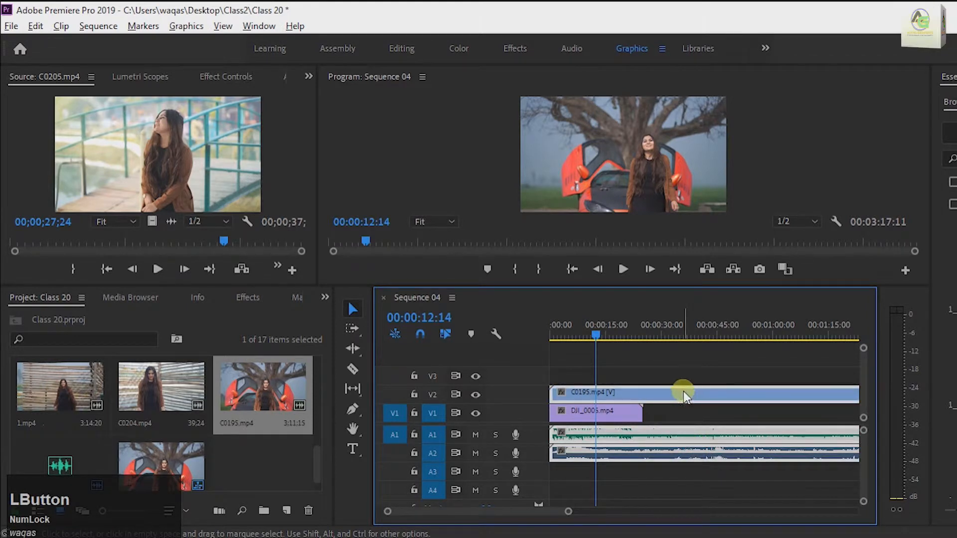
{"action": "right_click", "coordinate": [683, 392]}
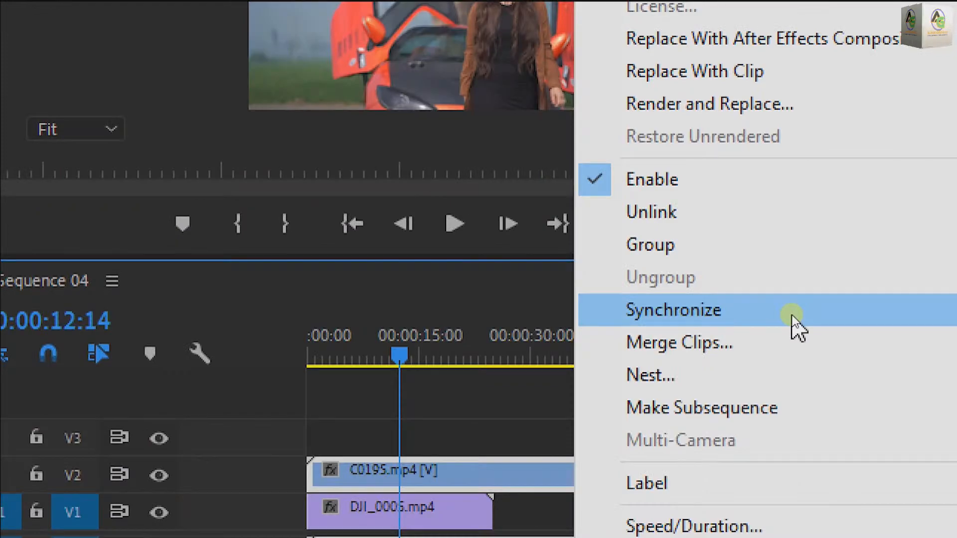
{"action": "left_click", "coordinate": [792, 315]}
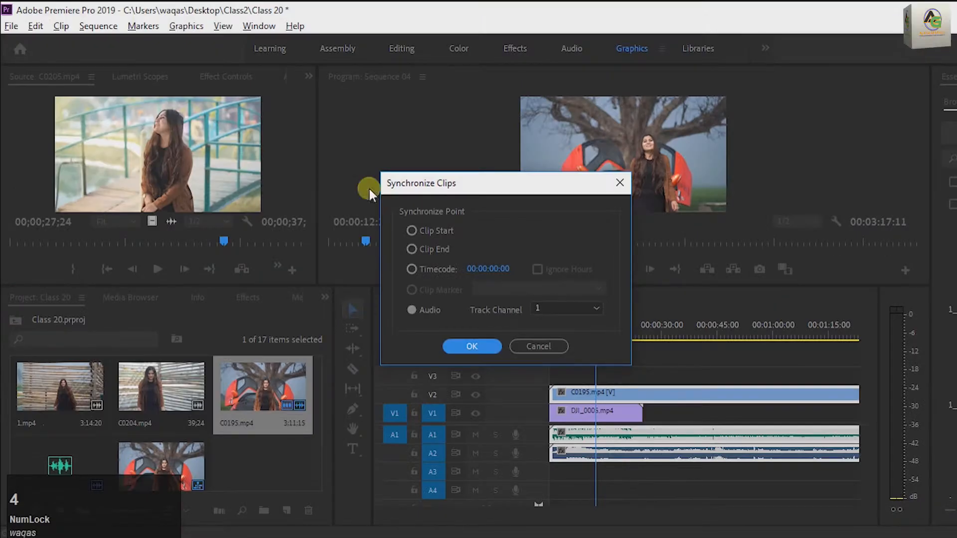
{"action": "left_click", "coordinate": [426, 312]}
{"action": "left_click", "coordinate": [476, 347]}
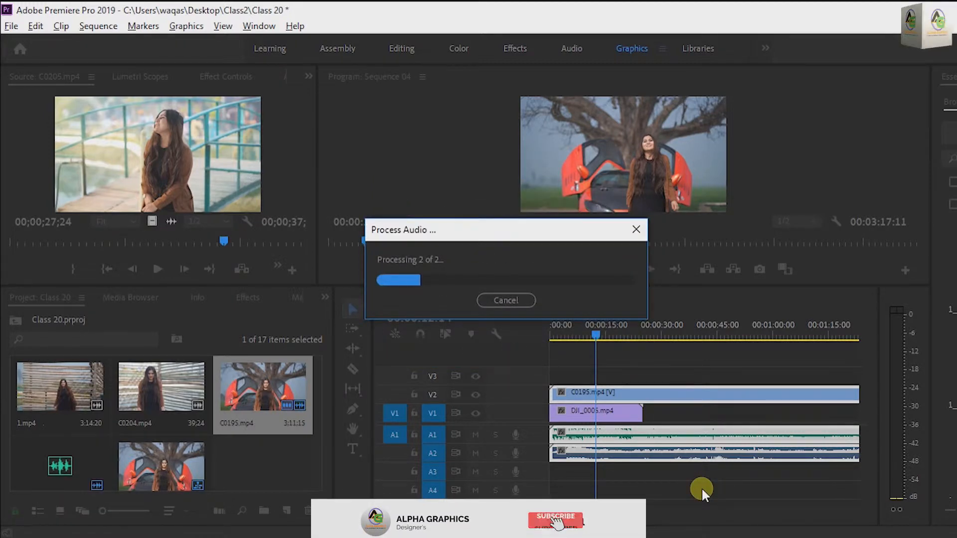
Play the synchronized clip and song from the sequence start to 00:00:05:06.
{"action": "key", "text": "space"}
{"action": "key", "text": "space"}
{"action": "left_click_drag", "start_coordinate": [603, 337], "coordinate": [542, 343]}
{"action": "left_click", "coordinate": [635, 507]}
{"action": "key", "text": "space"}
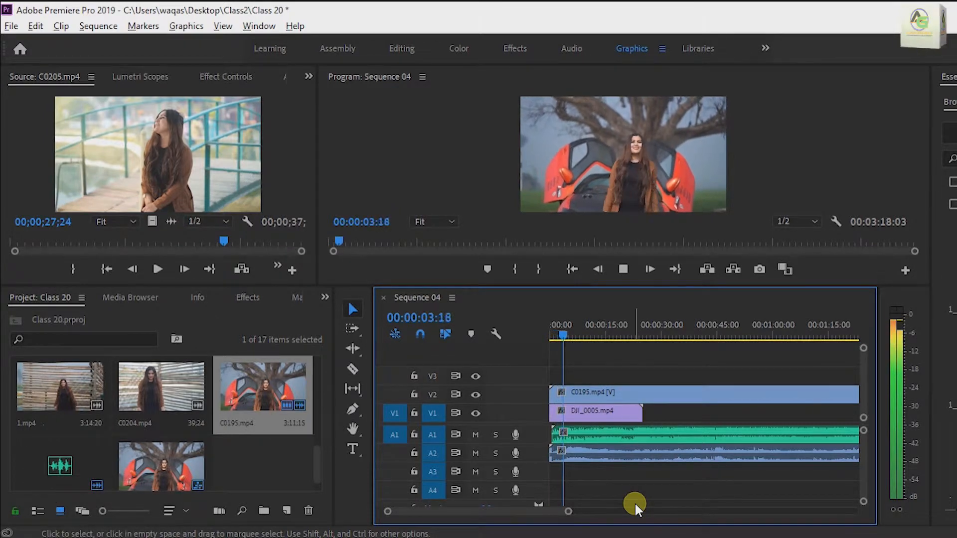
{"action": "key", "text": "space"}
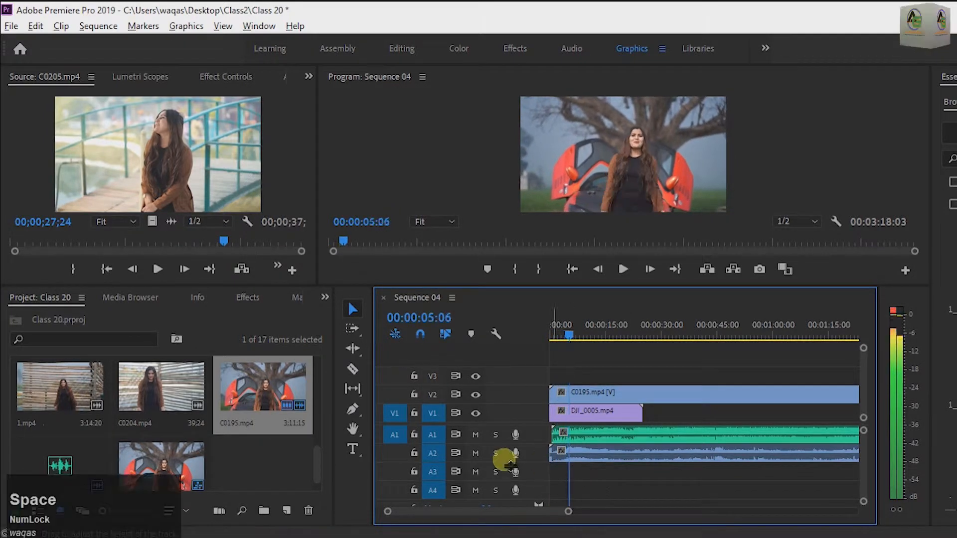
Mute audio track A2 and play the sequence from the beginning to 00:00:03:05.
{"action": "left_click", "coordinate": [475, 453]}
{"action": "left_click_drag", "start_coordinate": [573, 339], "coordinate": [538, 339]}
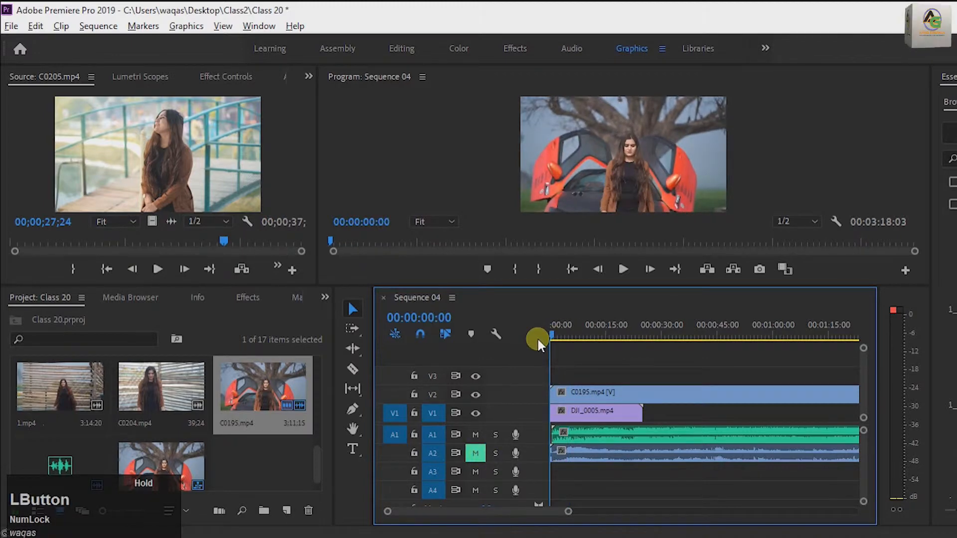
{"action": "key", "text": "space"}
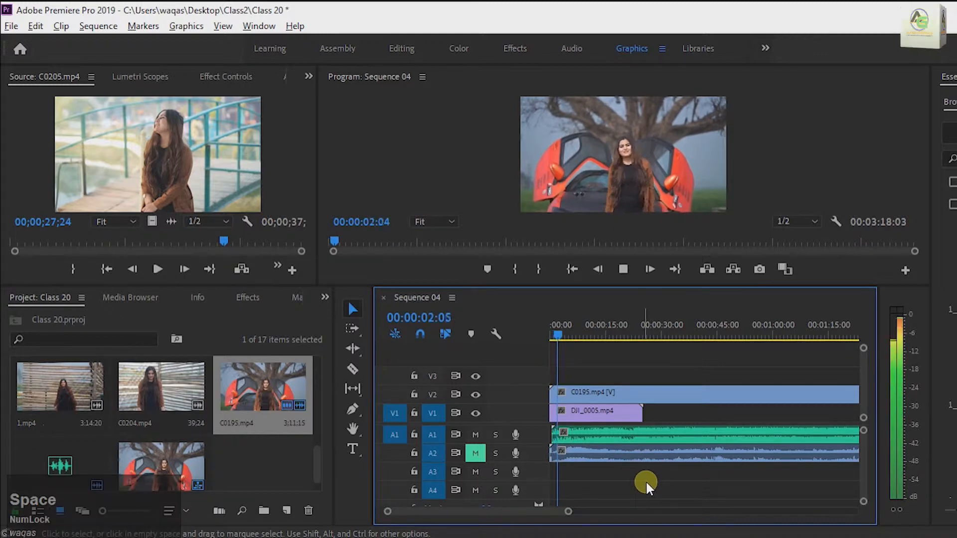
{"action": "key", "text": "space"}
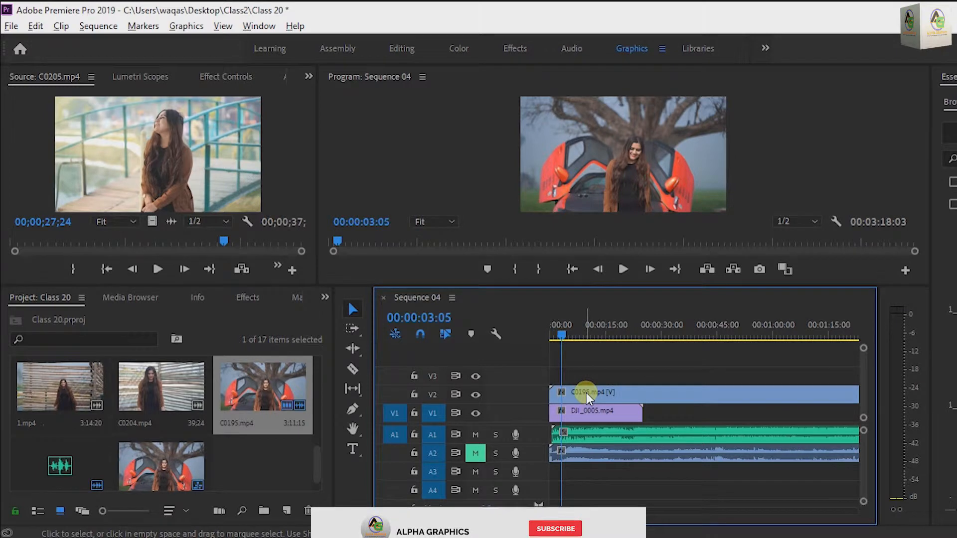
Shift C0195.mp4 and its audio about 6 seconds later in the sequence, and unmute track A2.
{"action": "left_click_drag", "start_coordinate": [586, 392], "coordinate": [636, 398]}
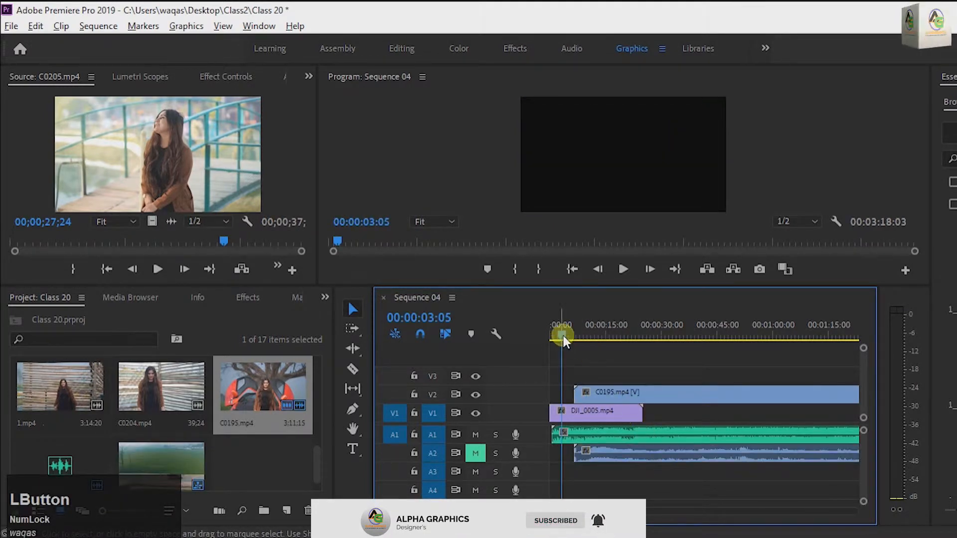
{"action": "left_click_drag", "start_coordinate": [582, 341], "coordinate": [539, 327]}
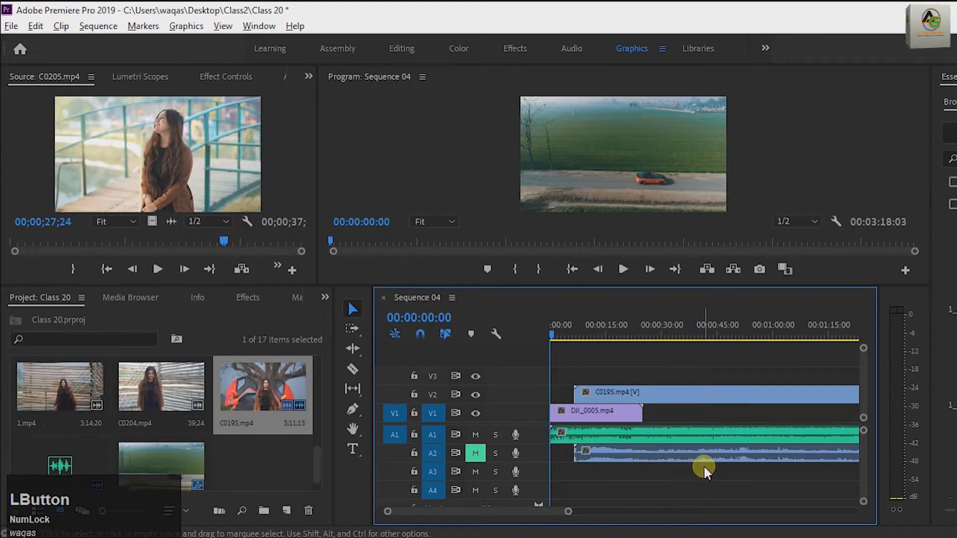
{"action": "left_click_drag", "start_coordinate": [729, 468], "coordinate": [712, 438]}
{"action": "left_click", "coordinate": [474, 455]}
Synchronize the song on A1 with the shifted C0195.mp4 by audio on track channel 1.
{"action": "left_click_drag", "start_coordinate": [741, 473], "coordinate": [706, 393]}
{"action": "right_click", "coordinate": [707, 393]}
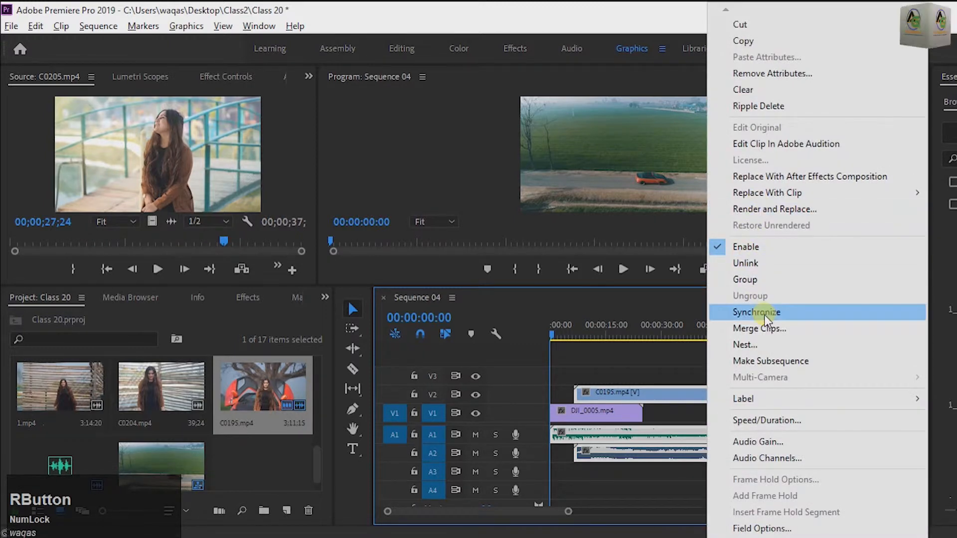
{"action": "left_click", "coordinate": [764, 315]}
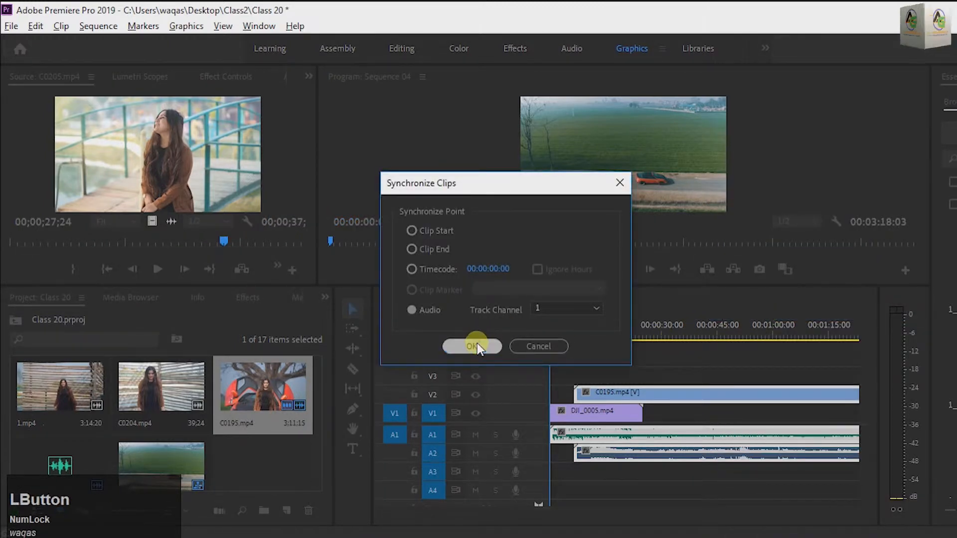
{"action": "left_click", "coordinate": [476, 346]}
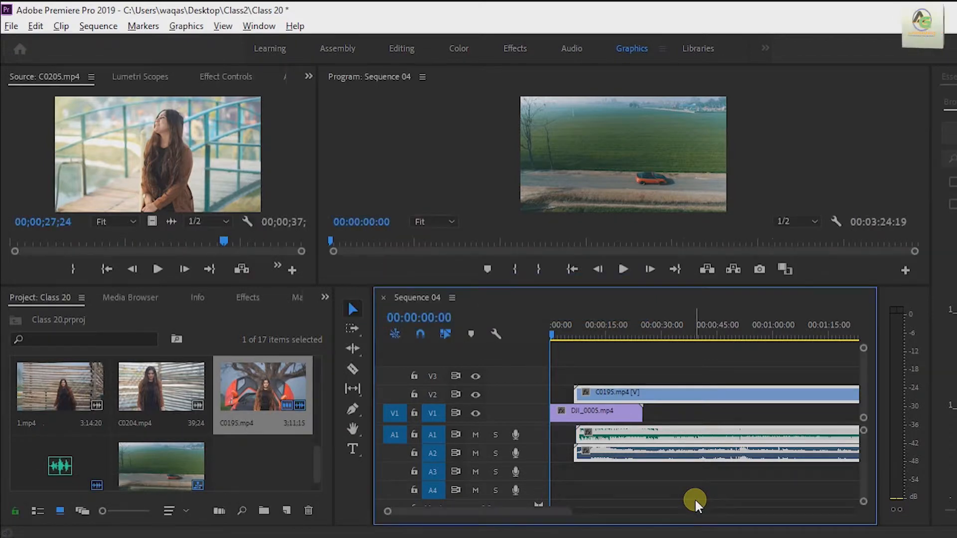
{"action": "left_click", "coordinate": [684, 487]}
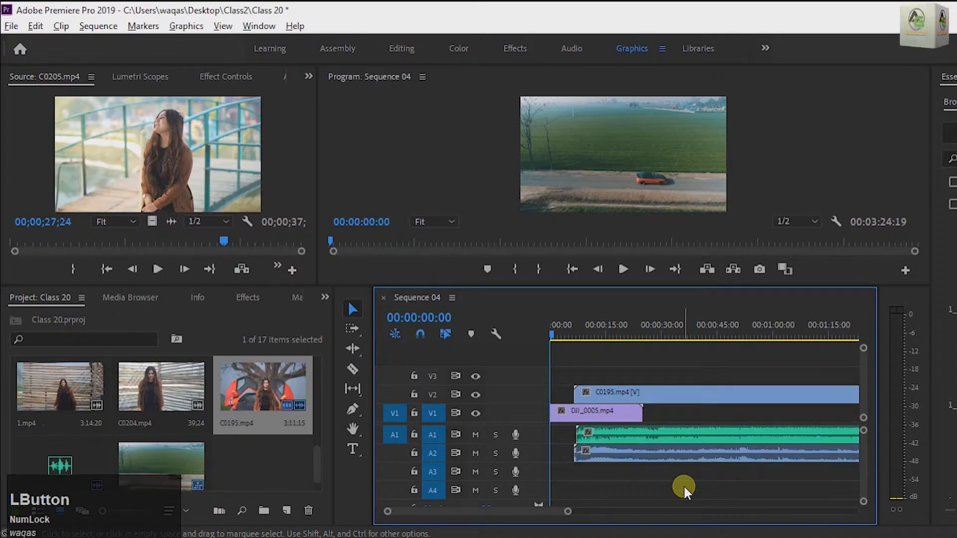
Mute audio track A2 and play the resynchronized sequence through to 00:00:27:11.
{"action": "key", "text": "space"}
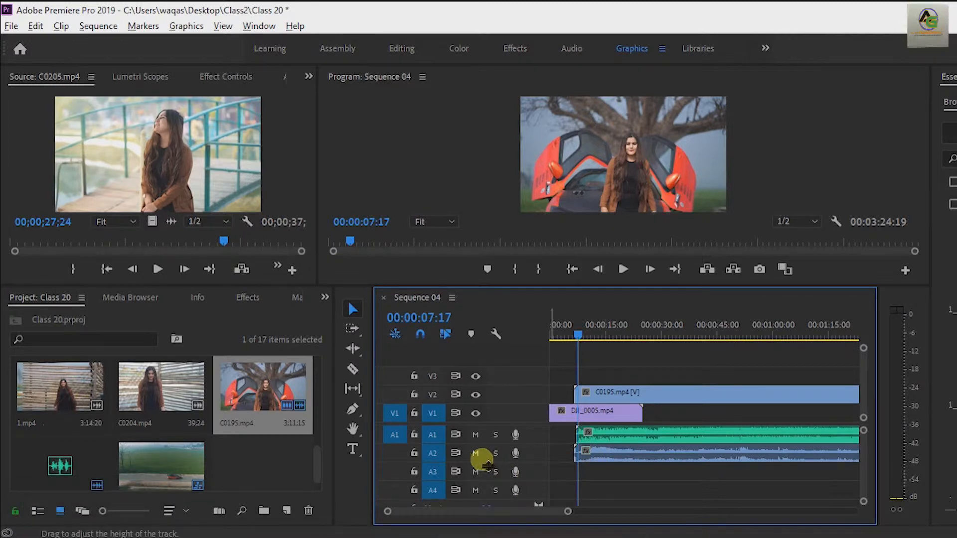
{"action": "left_click", "coordinate": [477, 453]}
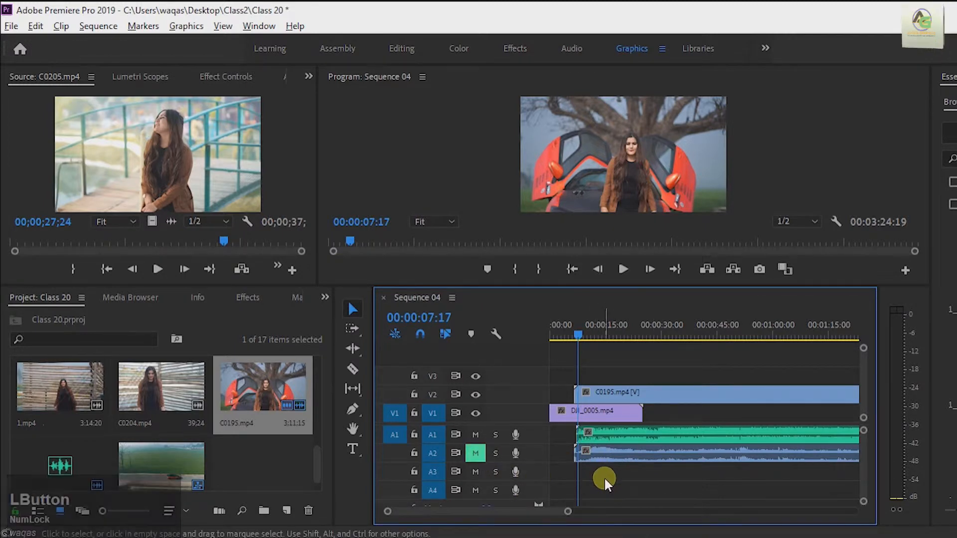
{"action": "left_click_drag", "start_coordinate": [577, 331], "coordinate": [567, 334]}
{"action": "key", "text": "space"}
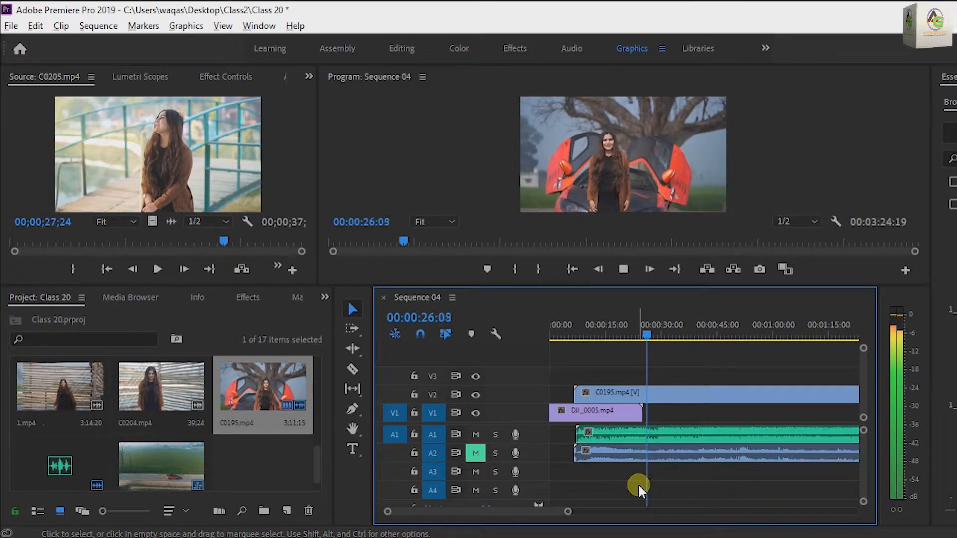
{"action": "key", "text": "space"}
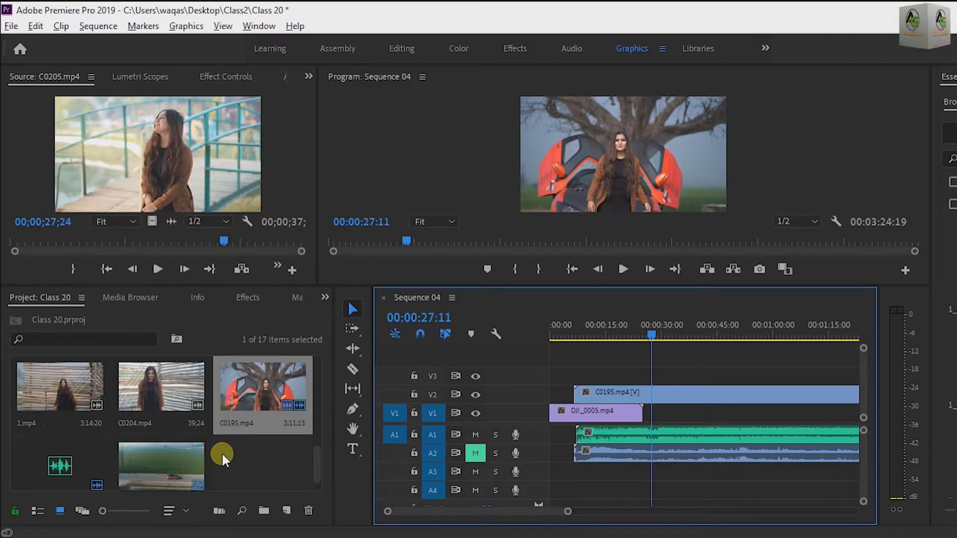
Place C0200.mp4 on V3 aligned with the start of the song, and lock tracks A1, V1 and V2.
{"action": "scroll", "coordinate": [213, 438], "scroll_direction": "up", "scroll_amount": 2}
{"action": "left_click_drag", "start_coordinate": [255, 383], "coordinate": [584, 378]}
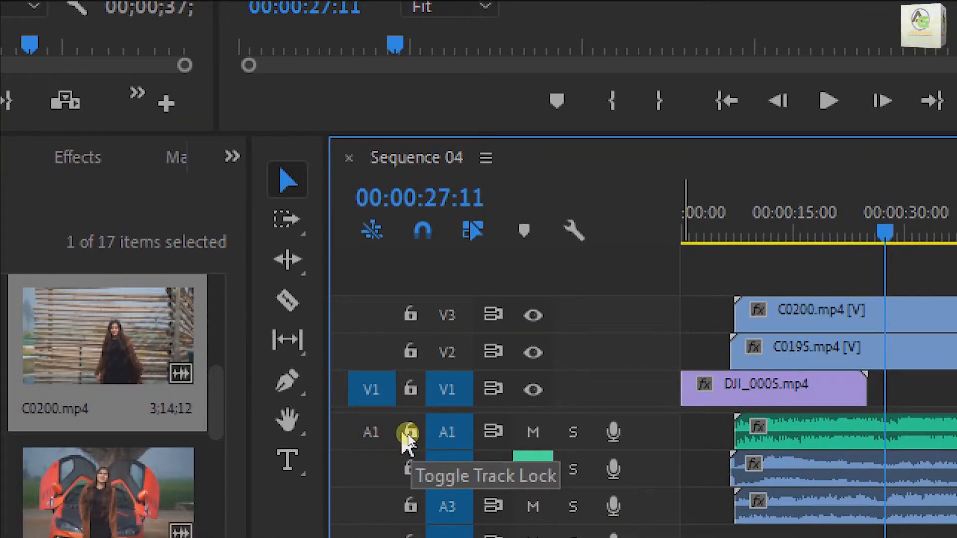
{"action": "left_click", "coordinate": [412, 432]}
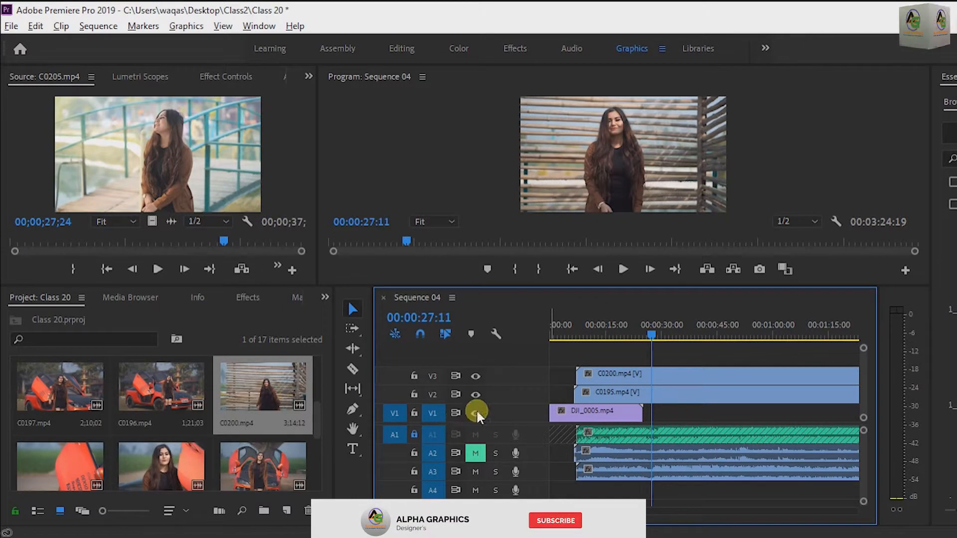
{"action": "left_click", "coordinate": [414, 412]}
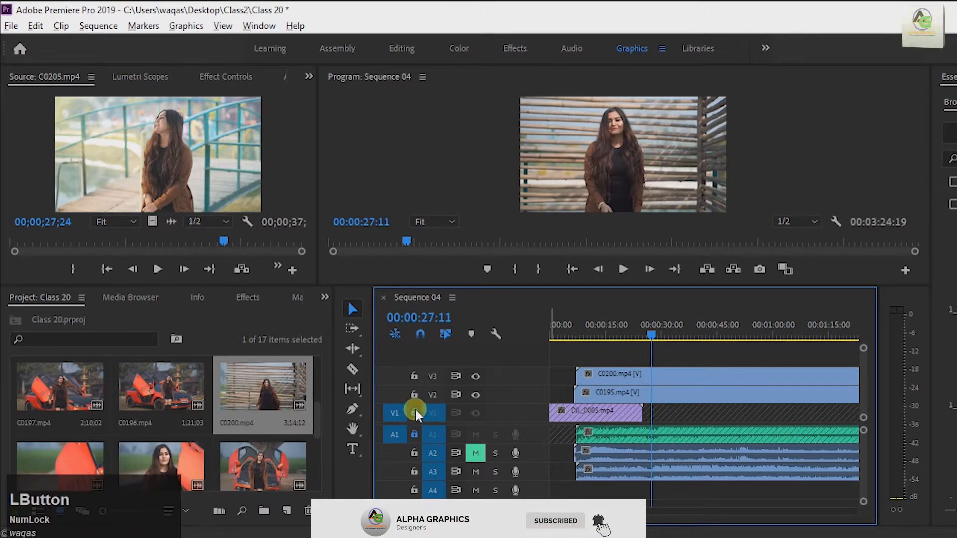
{"action": "left_click", "coordinate": [414, 395]}
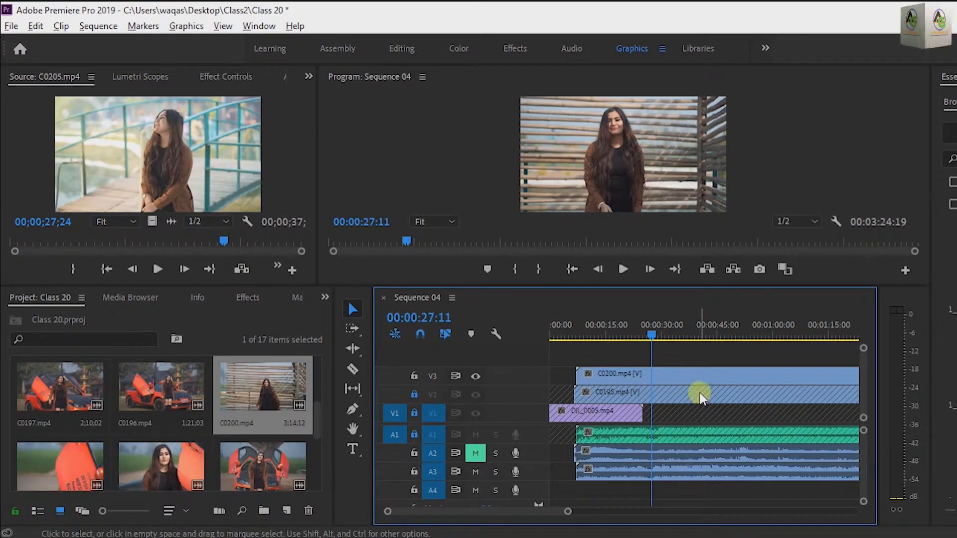
Play C0200.mp4 on V3 to 00:00:28:15, and lock track A2 in place of A1.
{"action": "left_click", "coordinate": [699, 373]}
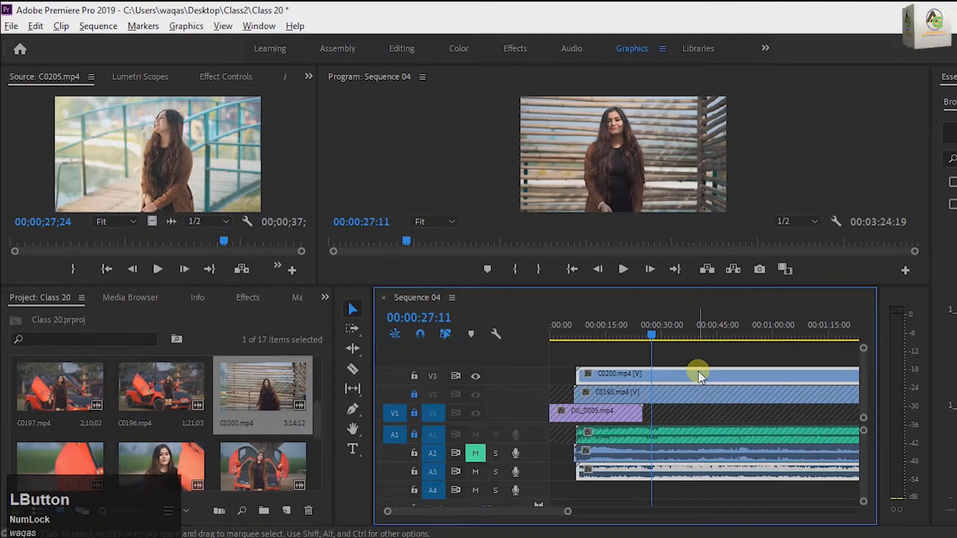
{"action": "key", "text": "space"}
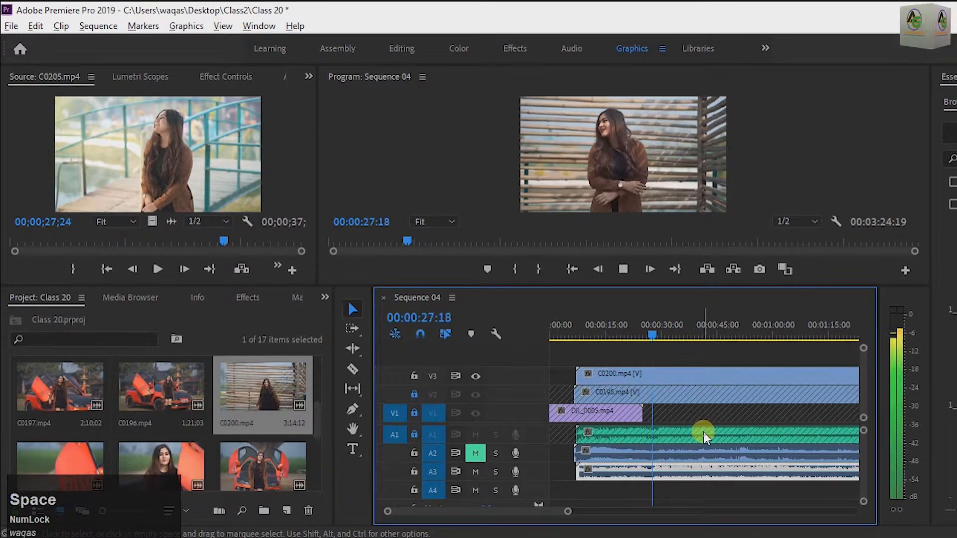
{"action": "left_click", "coordinate": [703, 374]}
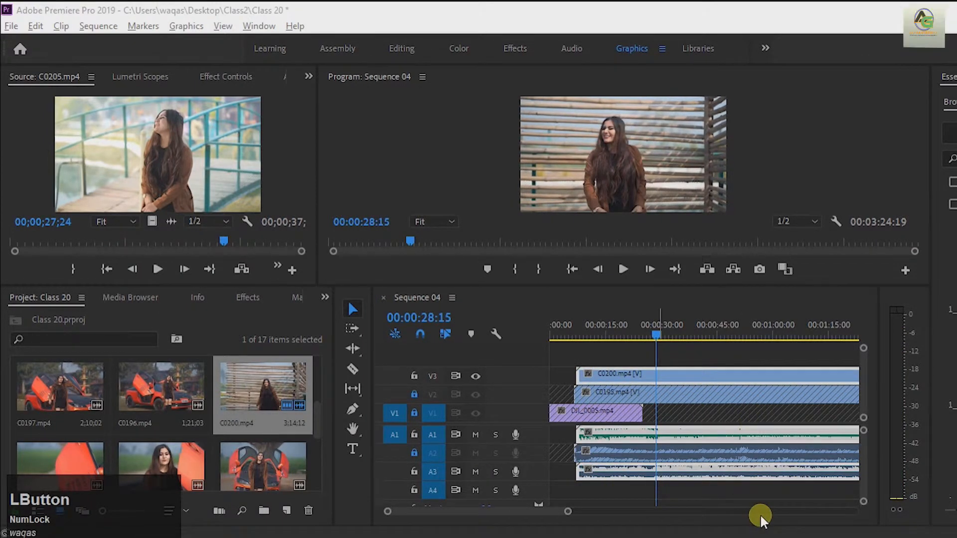
{"action": "left_click", "coordinate": [741, 492]}
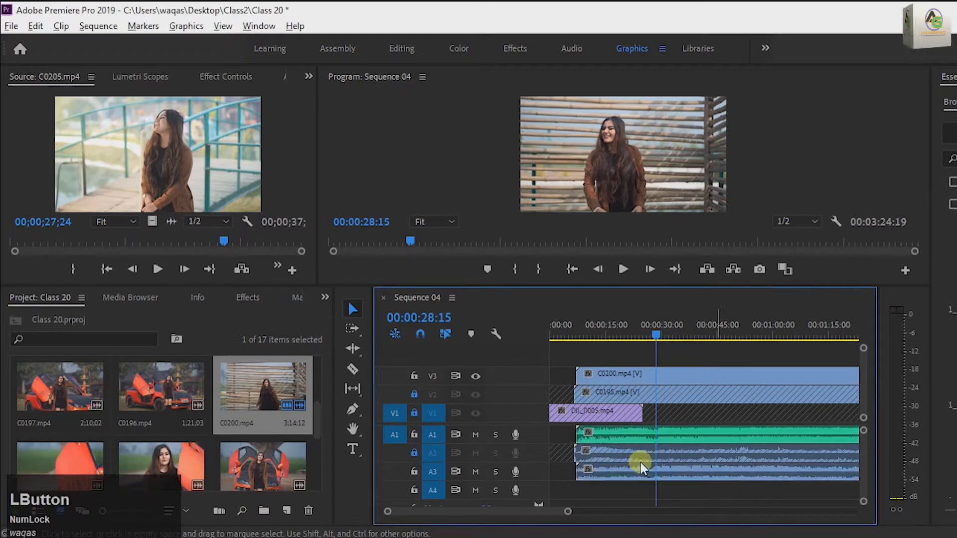
Delete C0200.mp4 from track V3 and place C0196.mp4 there at the start of the sequence.
{"action": "left_click", "coordinate": [632, 375]}
{"action": "key", "text": "Delete"}
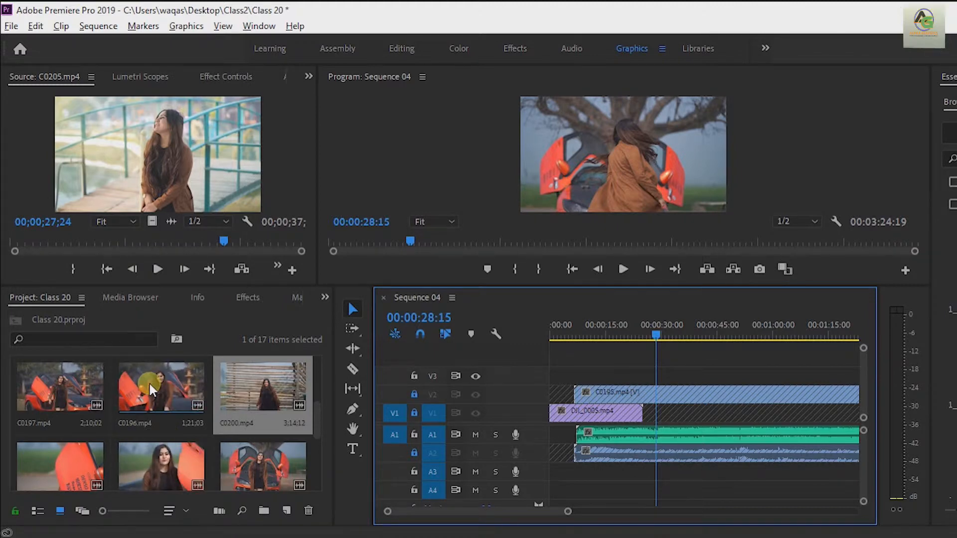
{"action": "left_click_drag", "start_coordinate": [148, 381], "coordinate": [534, 459]}
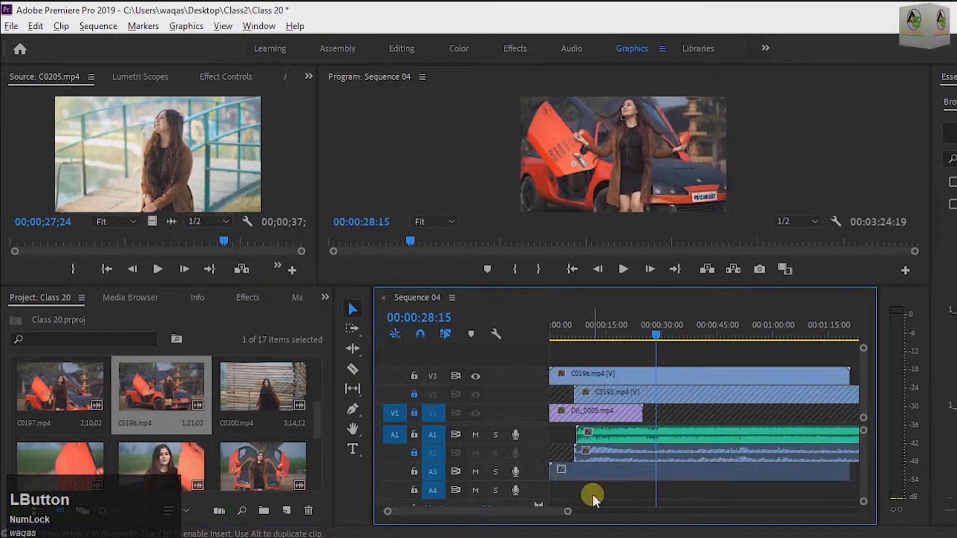
Return the playhead to 00:00:00:00 and try to synchronize C0196.mp4 on V3 with the song on A1 by audio.
{"action": "left_click_drag", "start_coordinate": [654, 336], "coordinate": [549, 357]}
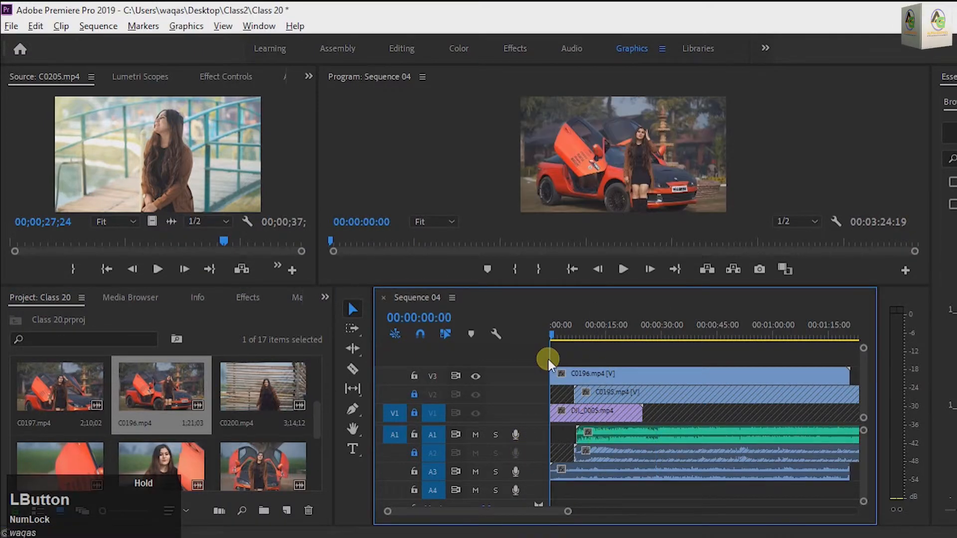
{"action": "left_click_drag", "start_coordinate": [689, 496], "coordinate": [668, 369]}
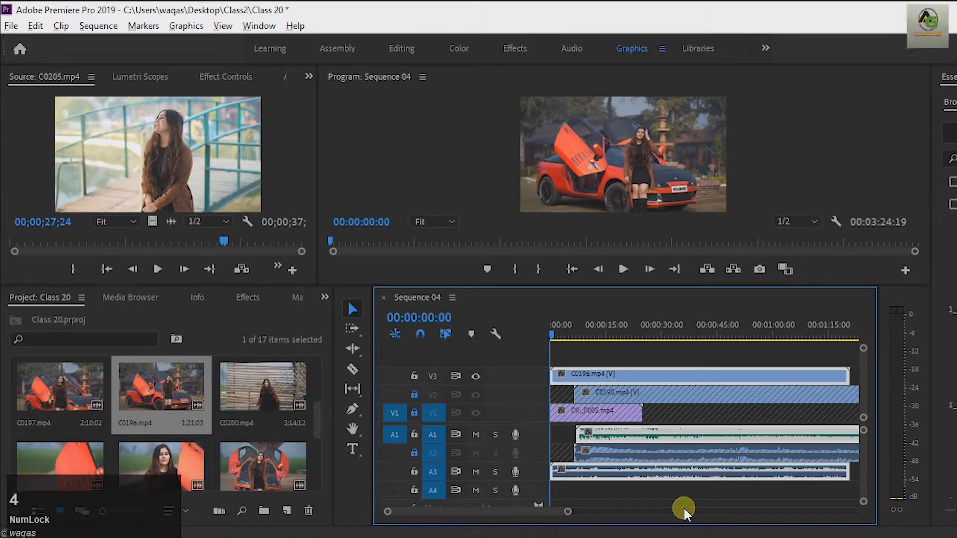
{"action": "right_click", "coordinate": [700, 468]}
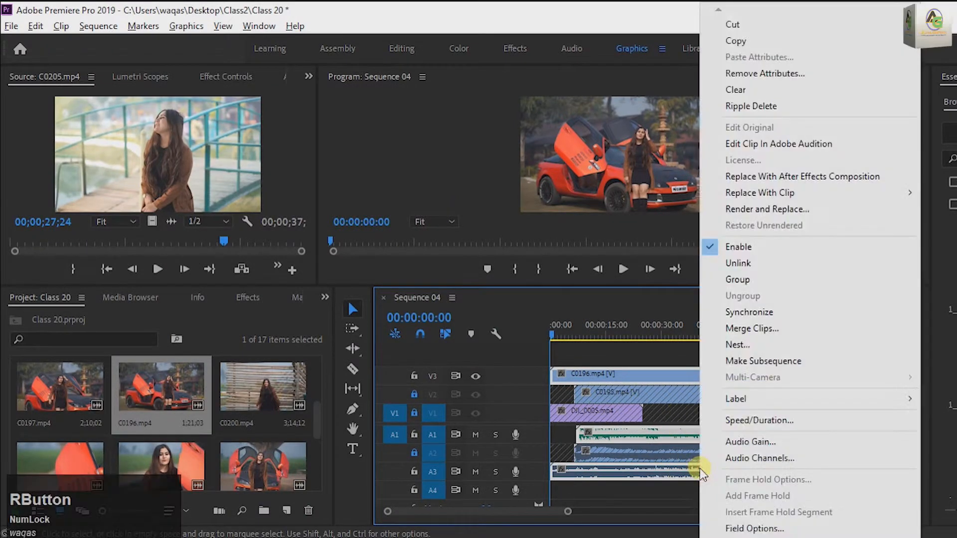
{"action": "left_click", "coordinate": [770, 312]}
{"action": "left_click", "coordinate": [413, 310]}
{"action": "left_click", "coordinate": [461, 344]}
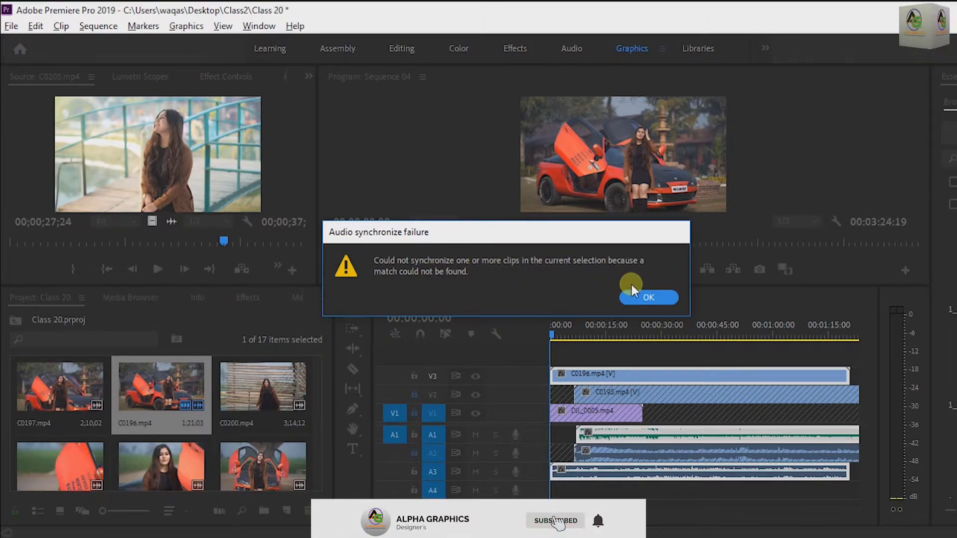
{"action": "left_click", "coordinate": [648, 295]}
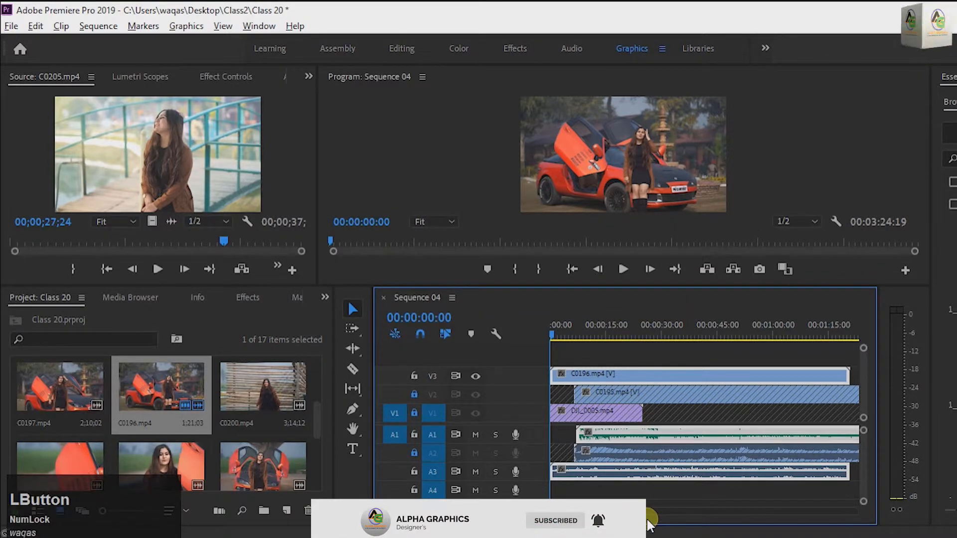
{"action": "key", "text": "Delete"}
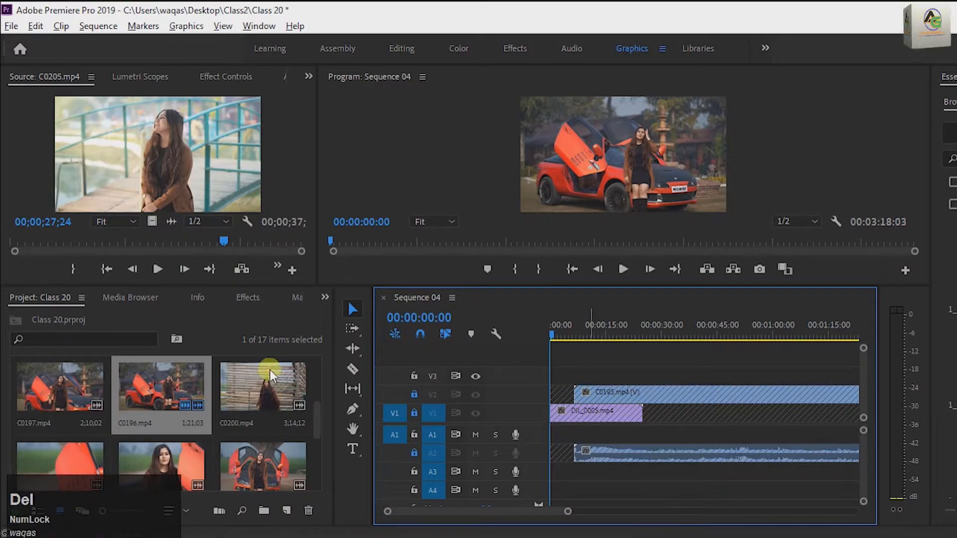
{"action": "left_click_drag", "start_coordinate": [61, 376], "coordinate": [552, 468]}
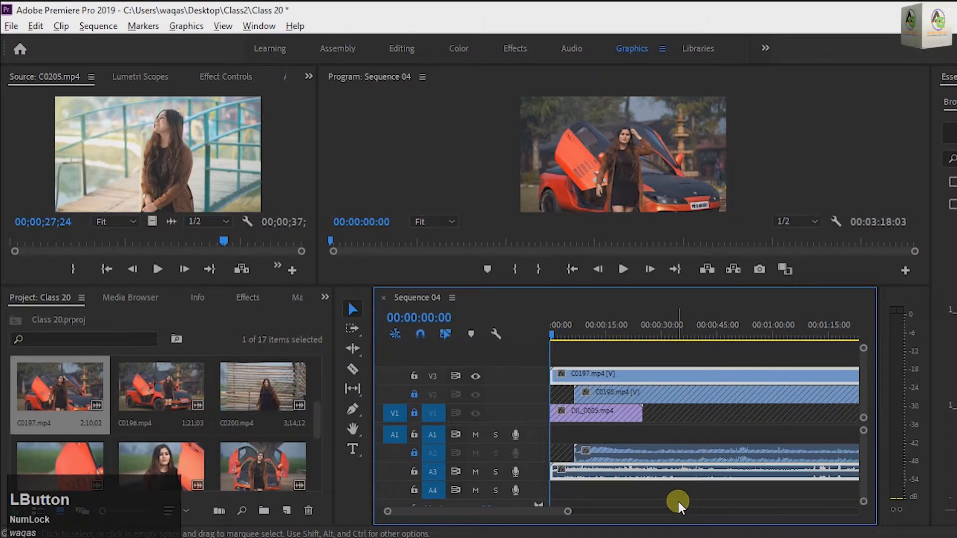
{"action": "key", "text": "ctrl+z"}
{"action": "key", "text": "ctrl+z"}
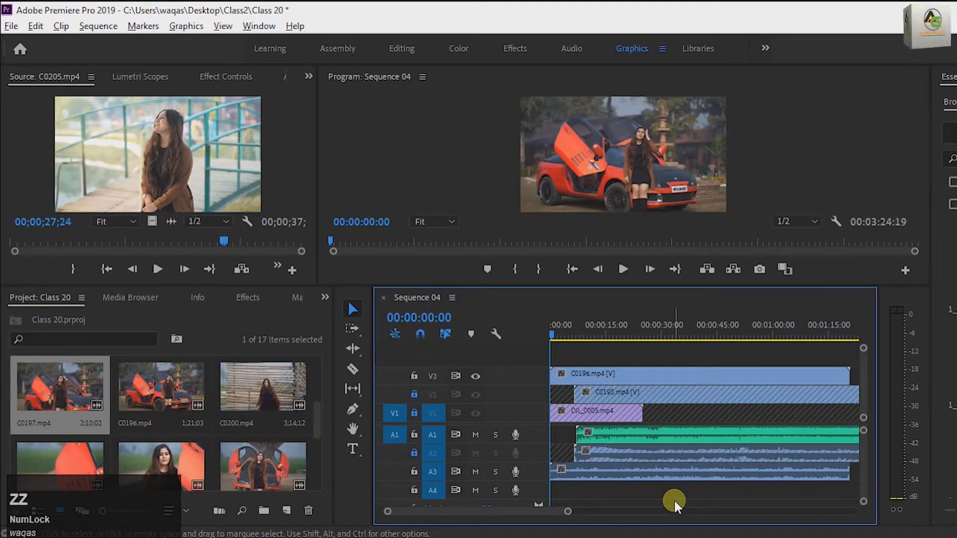
Lock audio track A1 and delete C0196.mp4 with its linked audio from tracks V3 and A3.
{"action": "left_click", "coordinate": [416, 433]}
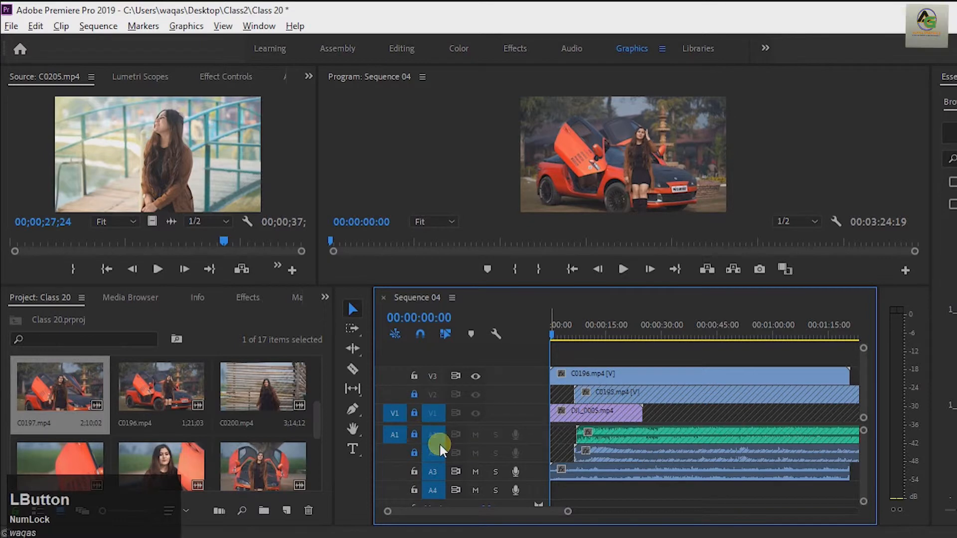
{"action": "left_click_drag", "start_coordinate": [725, 492], "coordinate": [684, 367]}
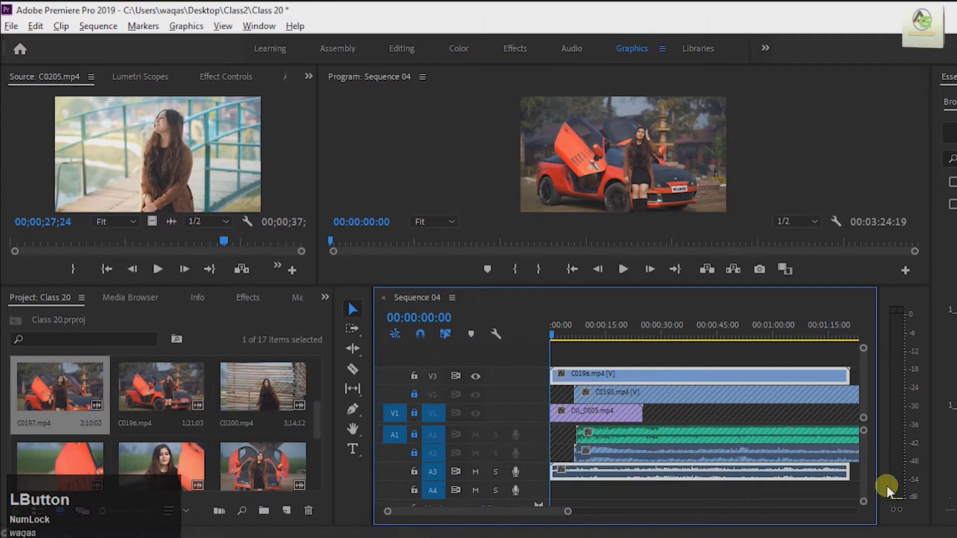
{"action": "key", "text": "Delete"}
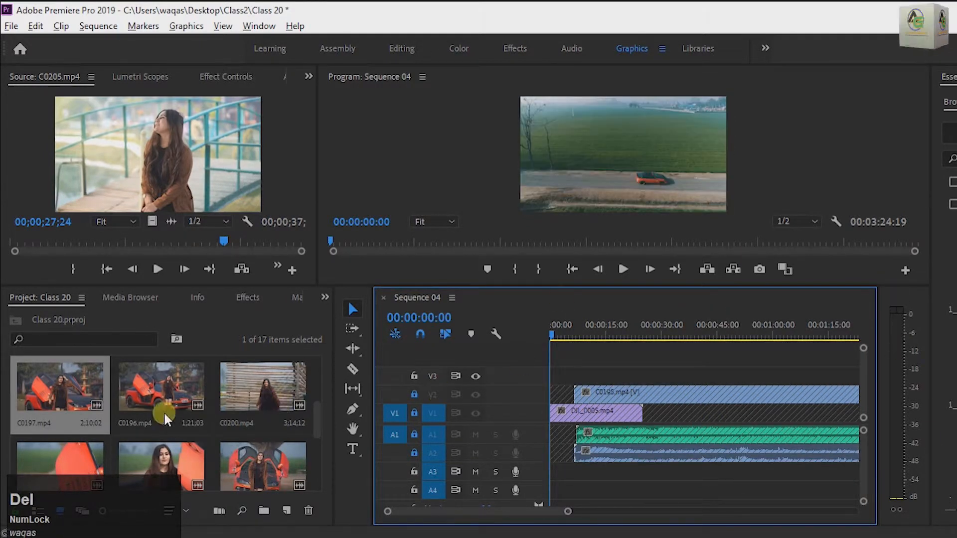
Place C0197.mp4 from the project on track V3 at the start of the sequence.
{"action": "scroll", "coordinate": [84, 418], "scroll_direction": "down", "scroll_amount": 1}
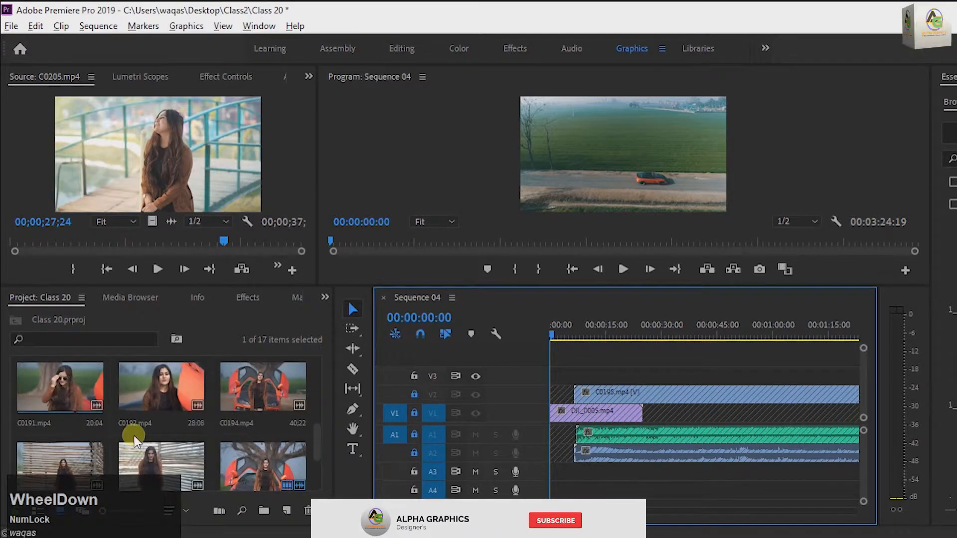
{"action": "scroll", "coordinate": [126, 459], "scroll_direction": "down", "scroll_amount": 2}
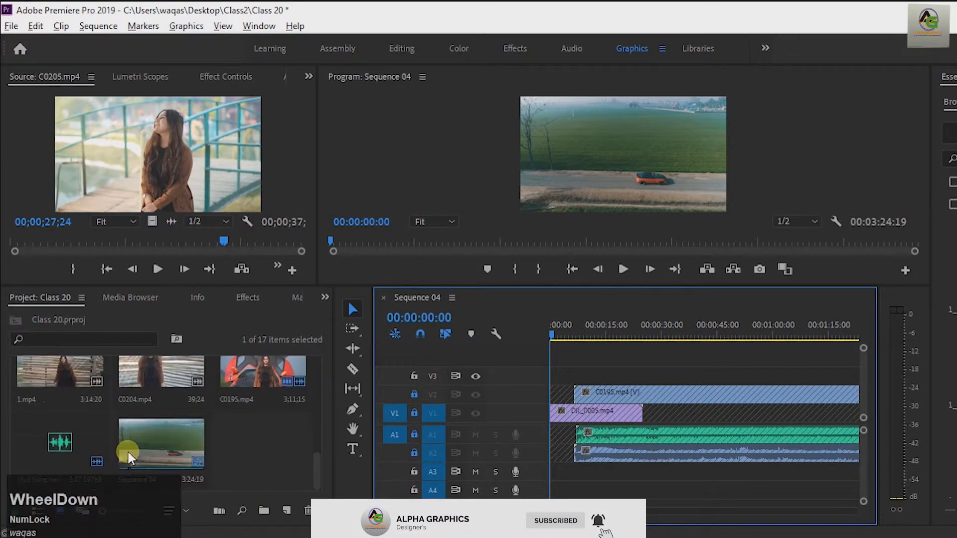
{"action": "scroll", "coordinate": [130, 449], "scroll_direction": "up", "scroll_amount": 1}
{"action": "scroll", "coordinate": [126, 395], "scroll_direction": "up", "scroll_amount": 2}
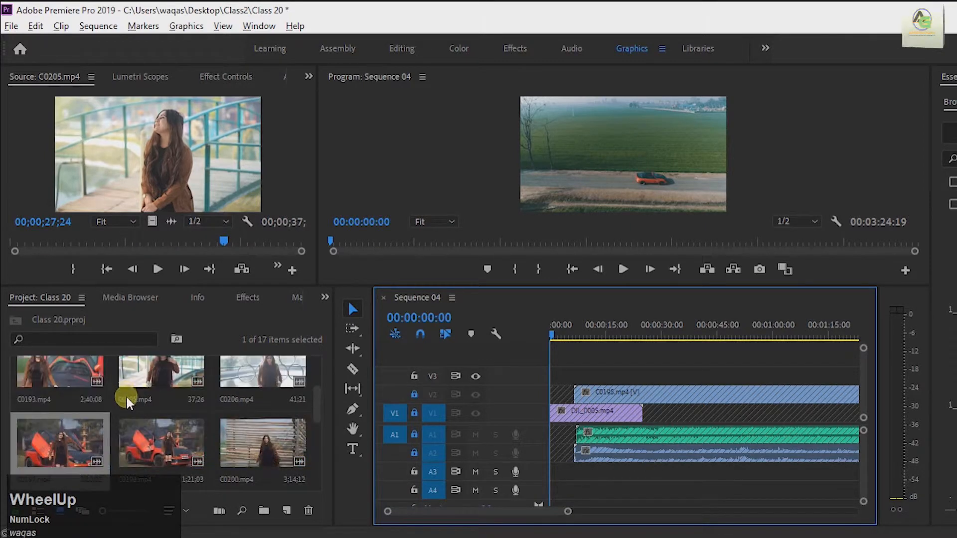
{"action": "left_click", "coordinate": [156, 450]}
{"action": "left_click_drag", "start_coordinate": [152, 443], "coordinate": [539, 412]}
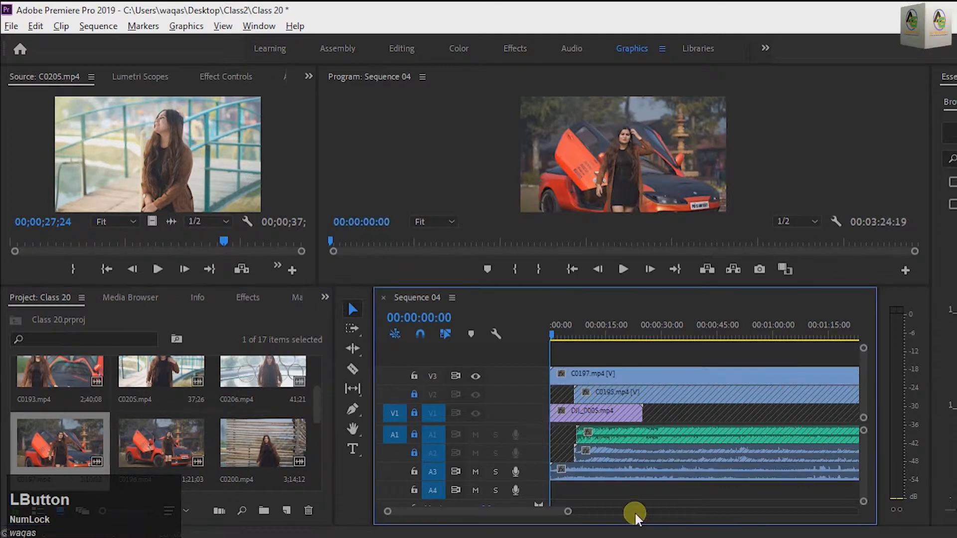
{"action": "left_click", "coordinate": [685, 380]}
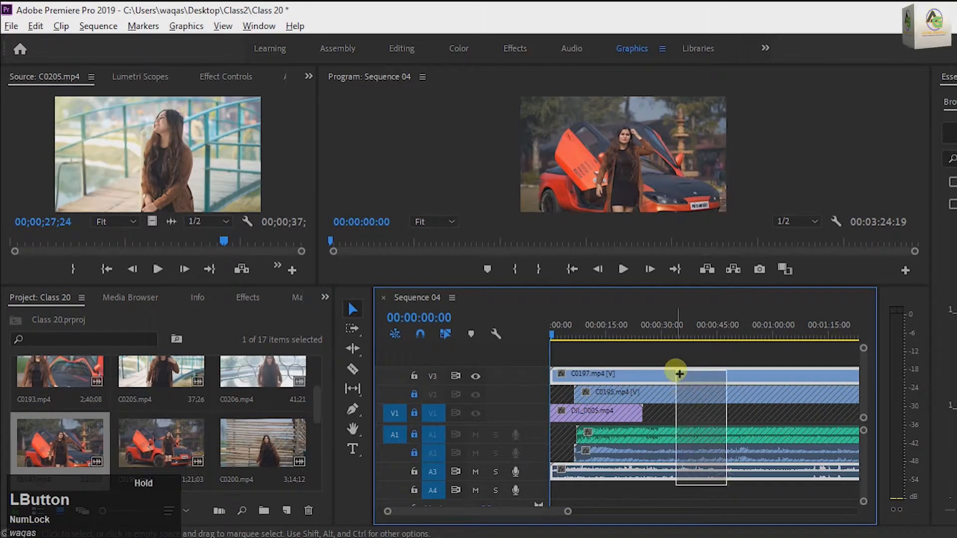
{"action": "right_click", "coordinate": [689, 375]}
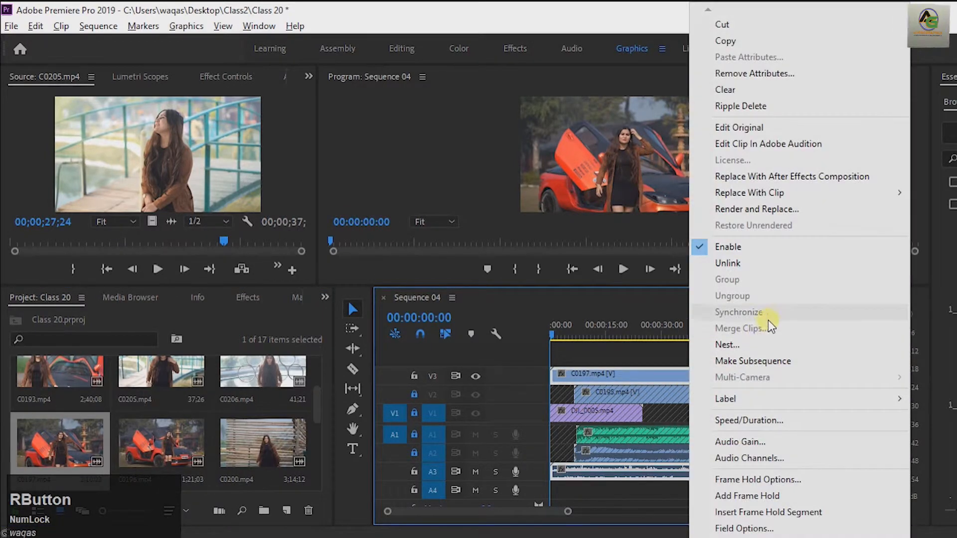
{"action": "left_click", "coordinate": [669, 497]}
{"action": "left_click_drag", "start_coordinate": [723, 497], "coordinate": [686, 372]}
Unlock track A1 and try to synchronize C0197.mp4 on V3 with the song by audio, using track channel 1.
{"action": "left_click", "coordinate": [413, 434]}
{"action": "left_click_drag", "start_coordinate": [749, 498], "coordinate": [690, 372]}
{"action": "right_click", "coordinate": [690, 373]}
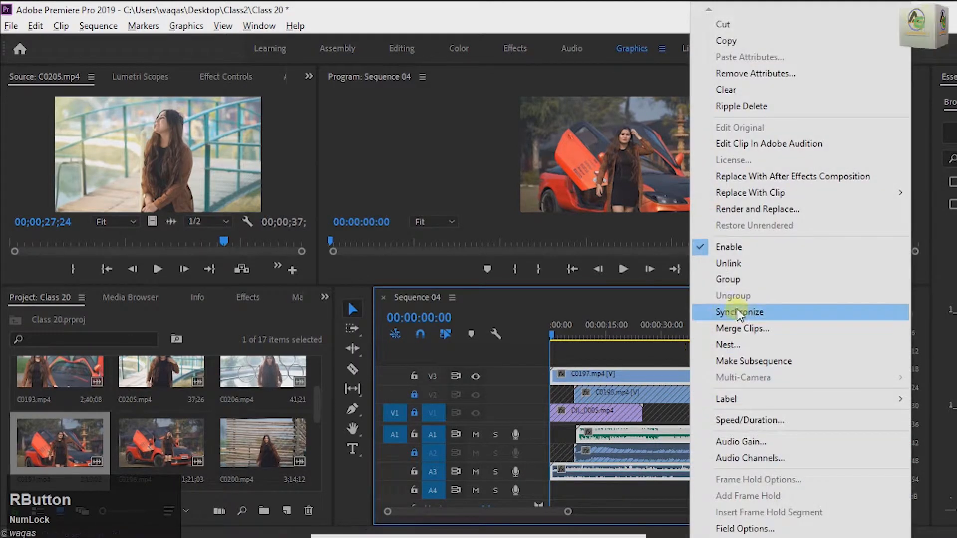
{"action": "left_click", "coordinate": [748, 312]}
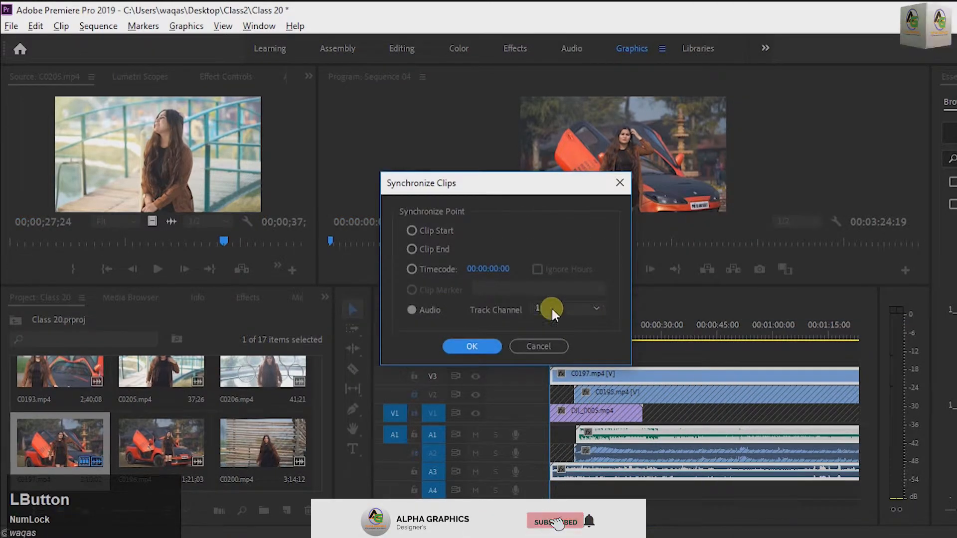
{"action": "left_click", "coordinate": [436, 311]}
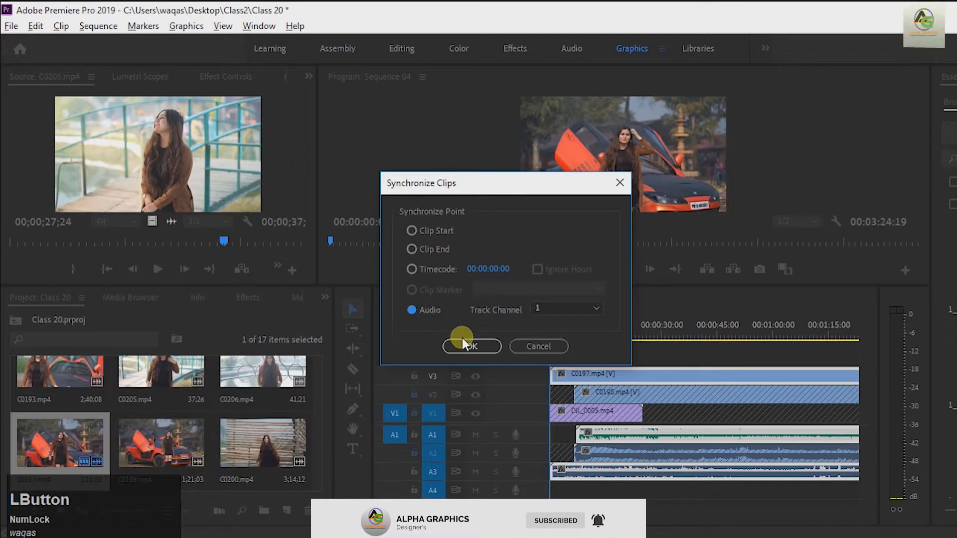
{"action": "left_click", "coordinate": [471, 346]}
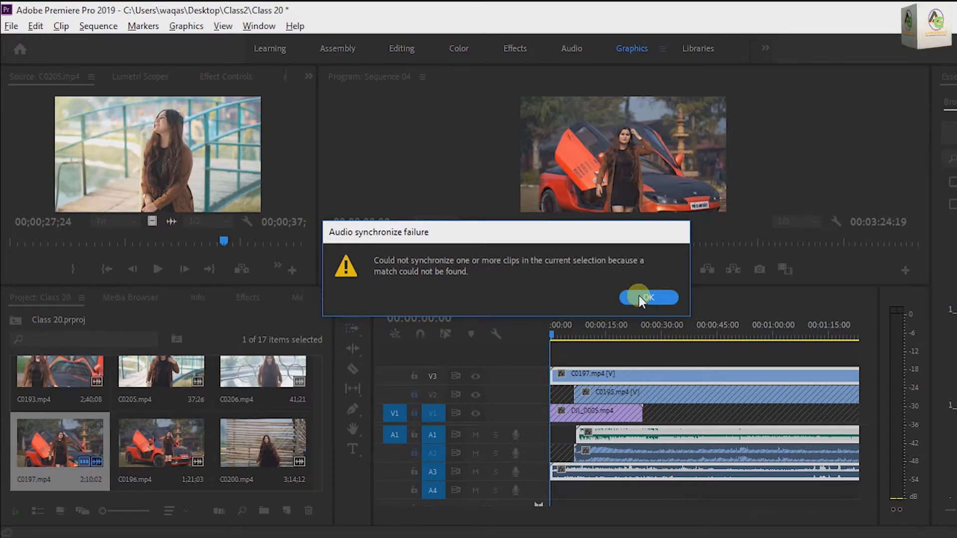
{"action": "left_click", "coordinate": [640, 297]}
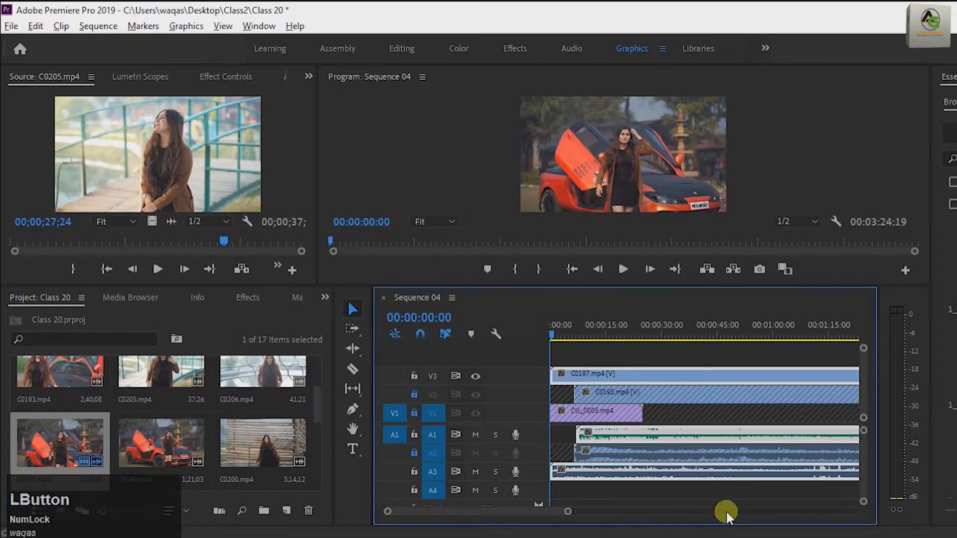
Lock audio track A1 and delete C0197.mp4 with its linked audio, keeping the song in the sequence.
{"action": "key", "text": "Delete"}
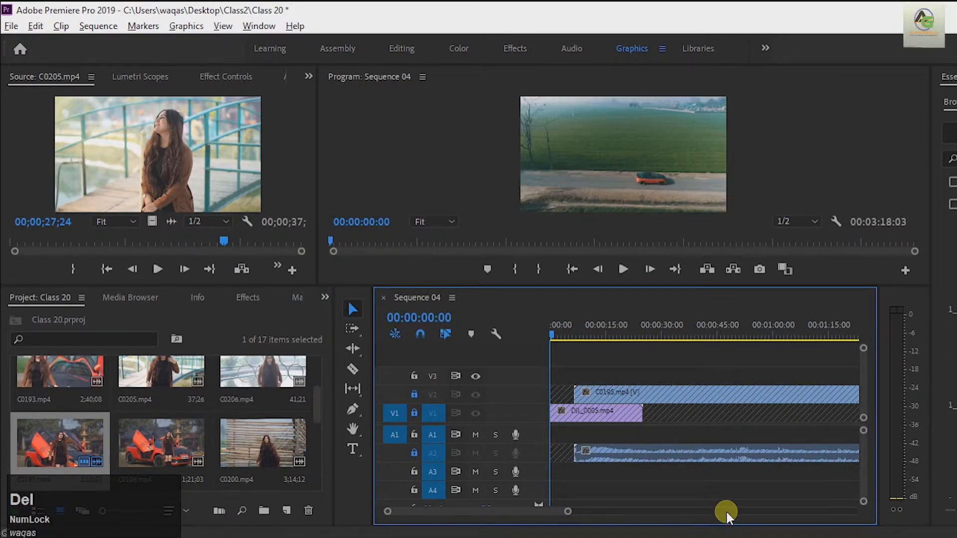
{"action": "key", "text": "ctrl+z"}
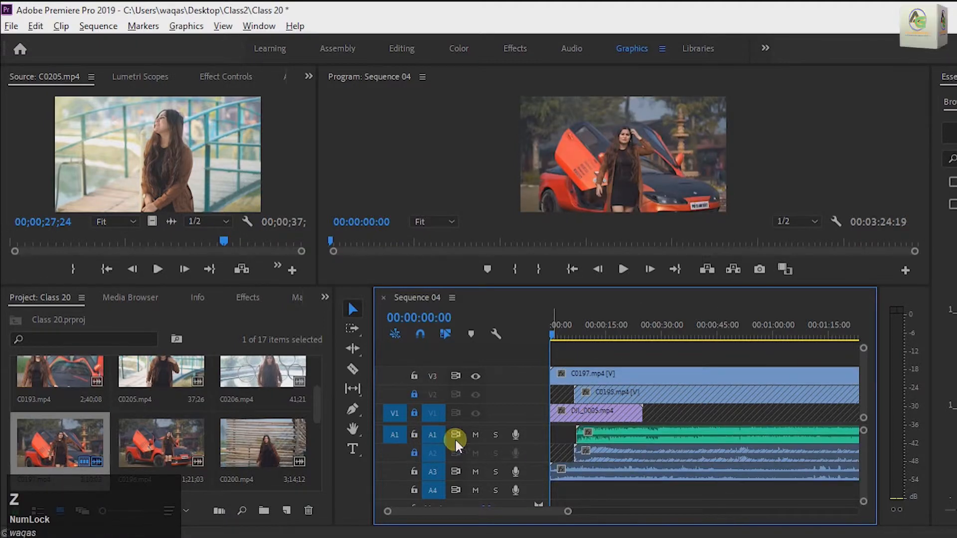
{"action": "left_click", "coordinate": [415, 433]}
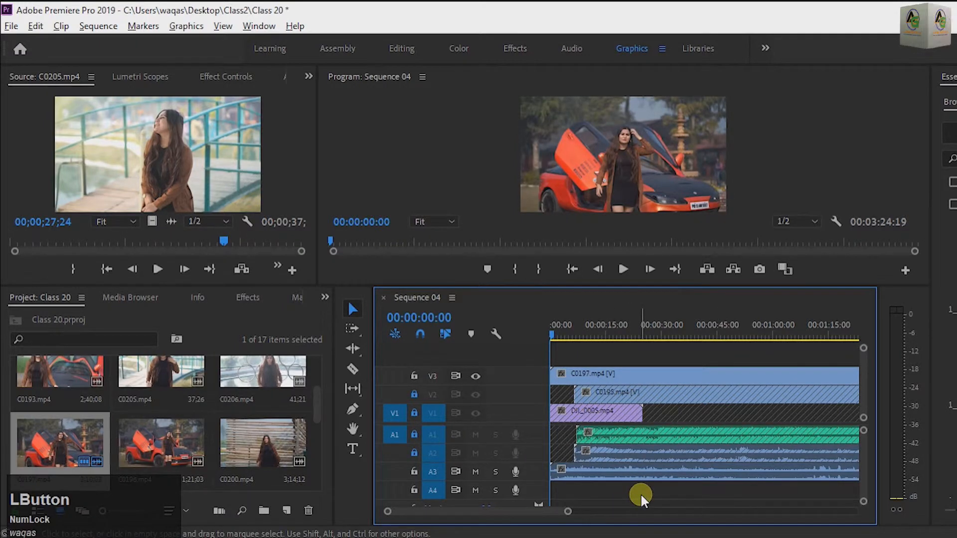
{"action": "left_click_drag", "start_coordinate": [643, 497], "coordinate": [651, 360]}
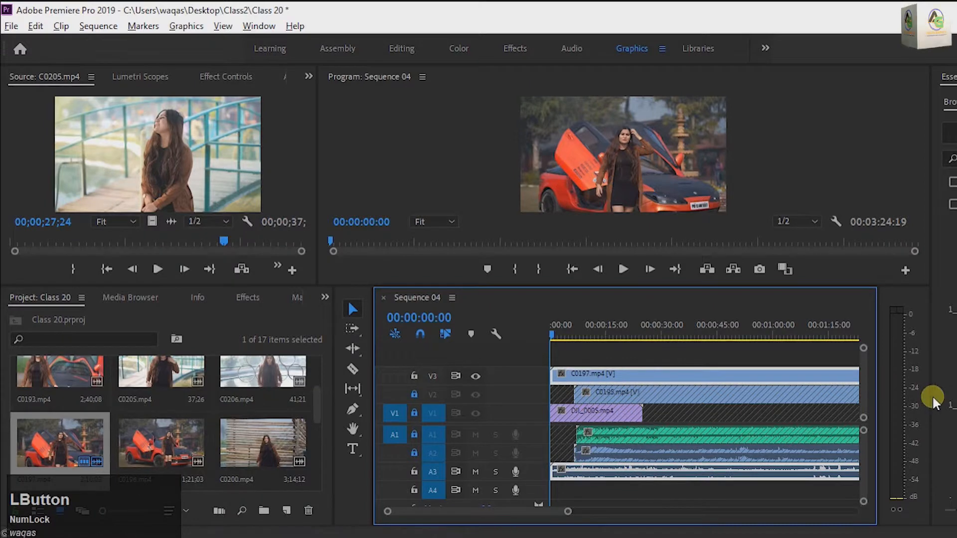
{"action": "key", "text": "Delete"}
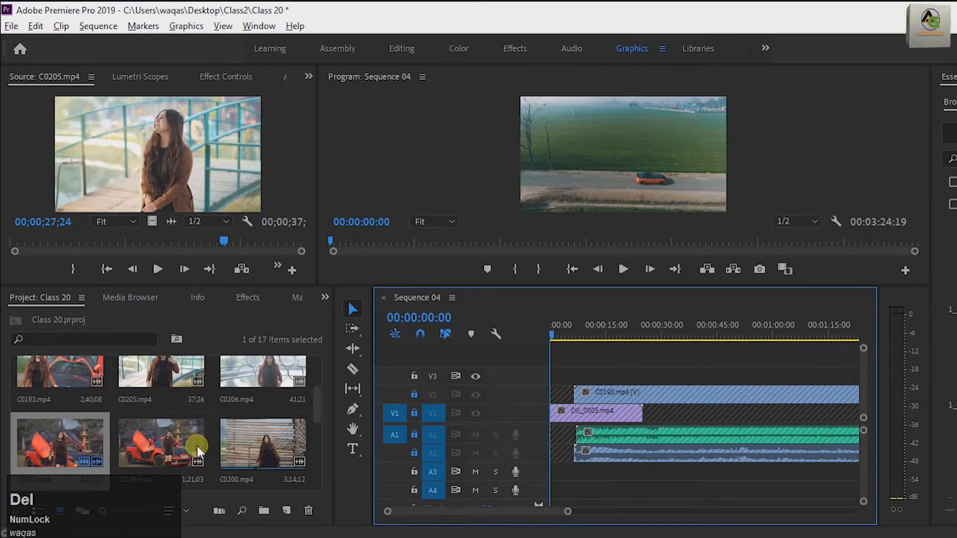
Place C0200.mp4 from the project on track V3 at the start of the sequence.
{"action": "scroll", "coordinate": [192, 454], "scroll_direction": "down", "scroll_amount": 1}
{"action": "left_click", "coordinate": [265, 372]}
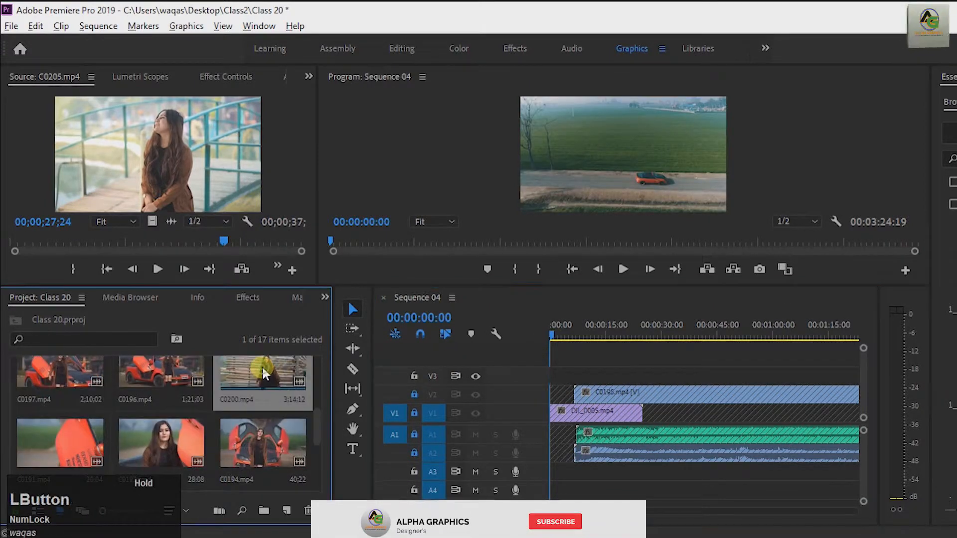
{"action": "left_click_drag", "start_coordinate": [288, 385], "coordinate": [541, 427]}
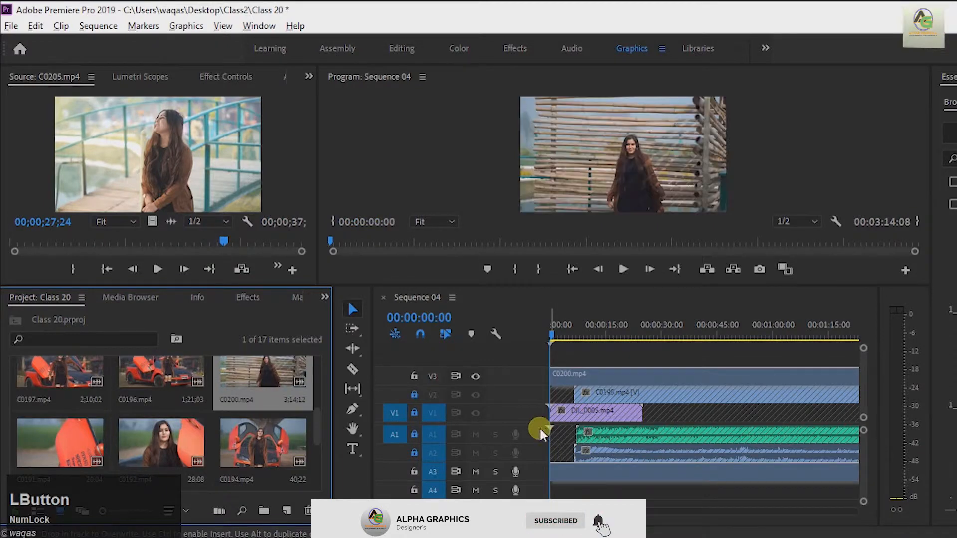
Unlock track A1 and synchronize C0200.mp4 on V3 with the song on A1 by audio, using track channel 1.
{"action": "left_click", "coordinate": [414, 432]}
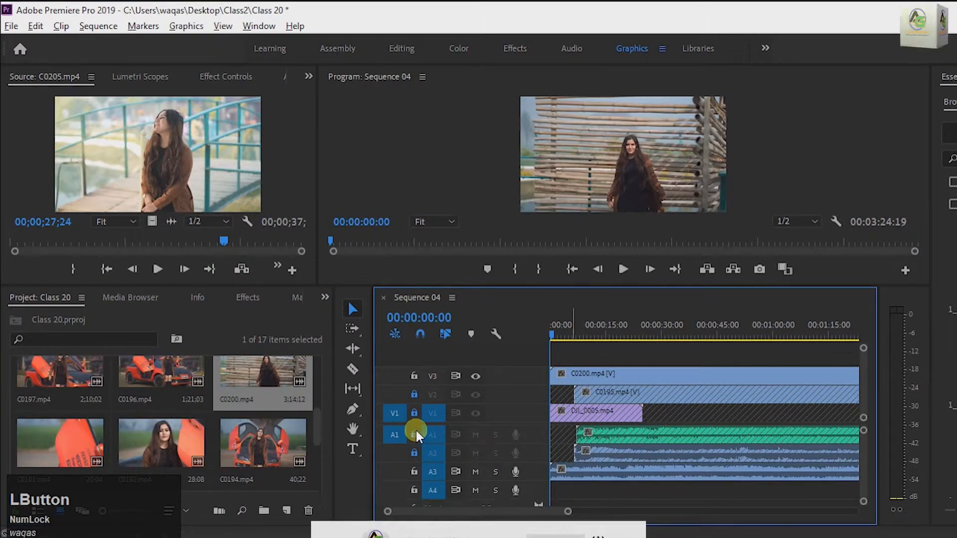
{"action": "left_click_drag", "start_coordinate": [752, 489], "coordinate": [681, 372]}
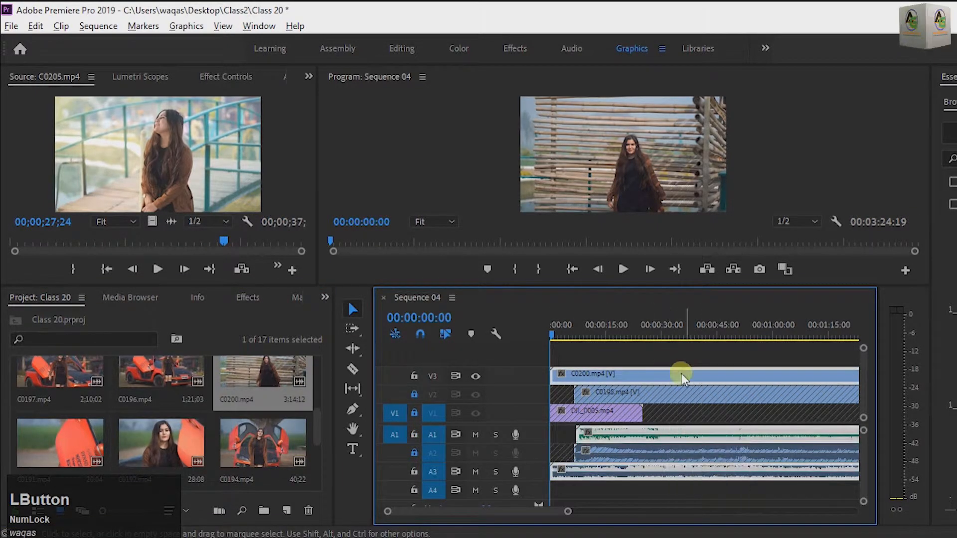
{"action": "right_click", "coordinate": [685, 381]}
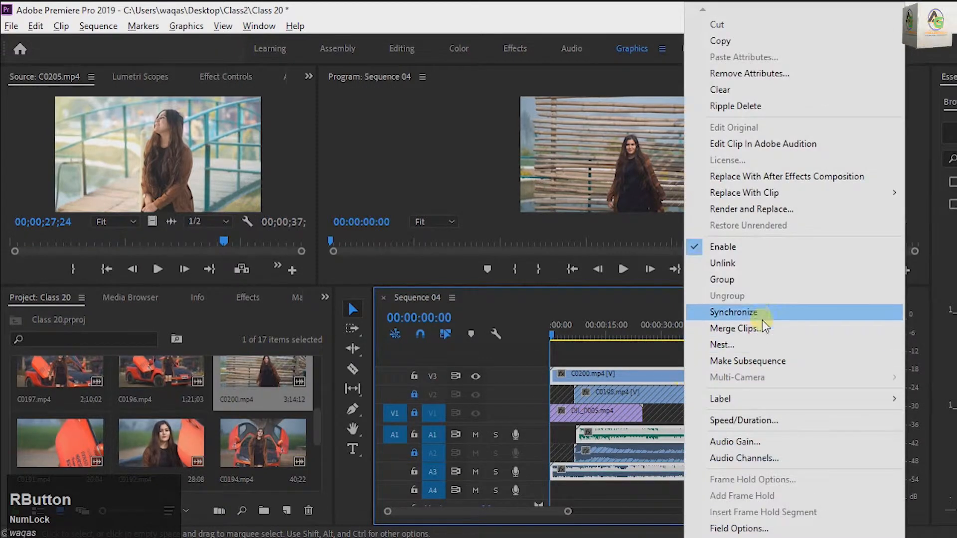
{"action": "left_click", "coordinate": [743, 312]}
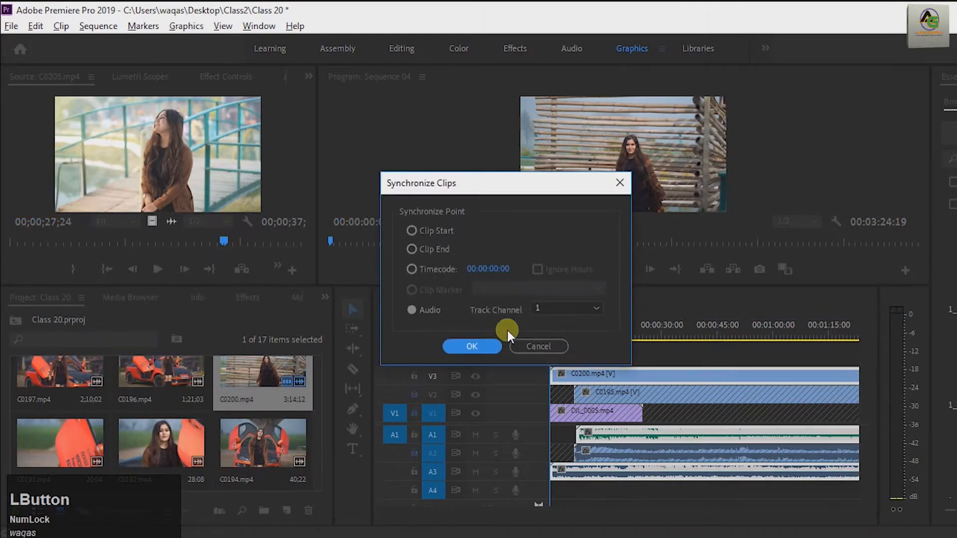
{"action": "left_click", "coordinate": [472, 347]}
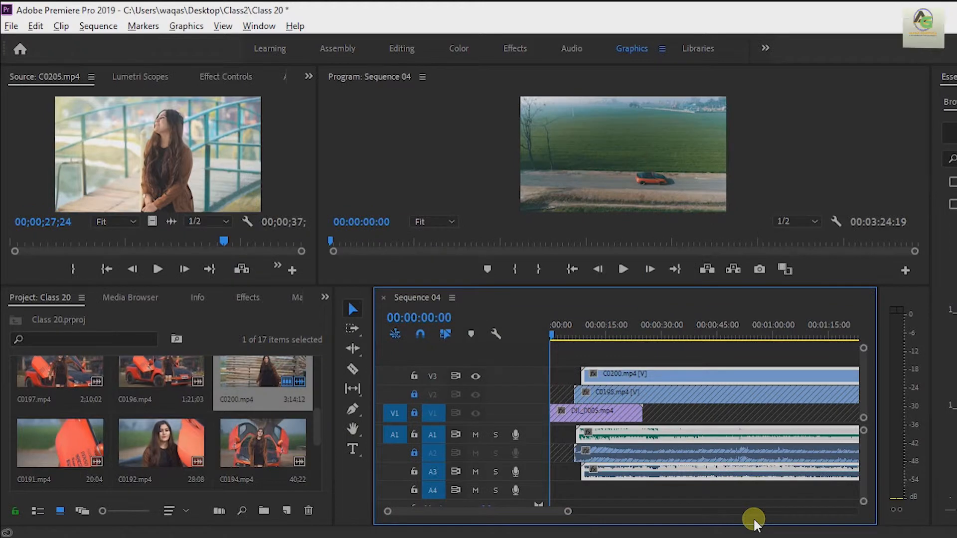
{"action": "left_click", "coordinate": [625, 498]}
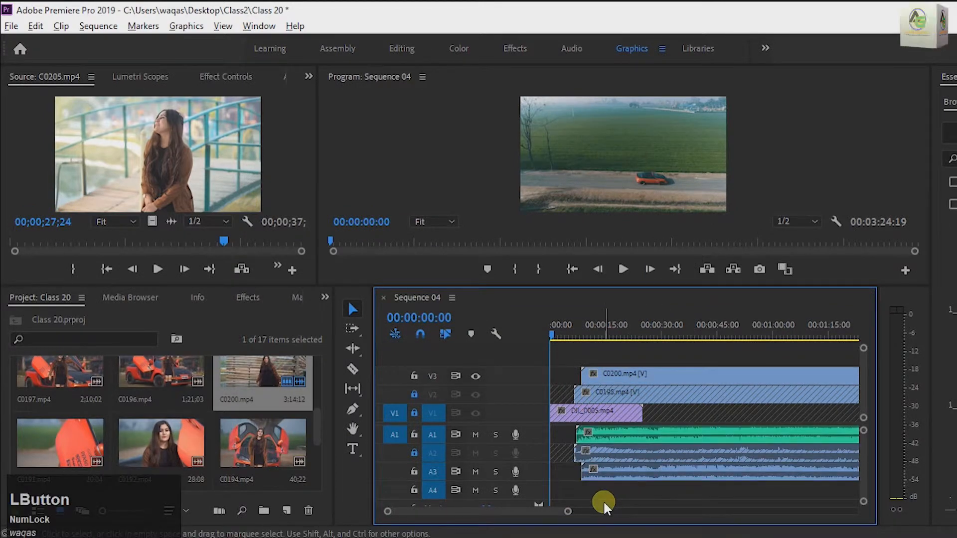
Play the sequence with track A3 muted to check C0200.mp4's sync with the song, and unmute A3.
{"action": "key", "text": "space"}
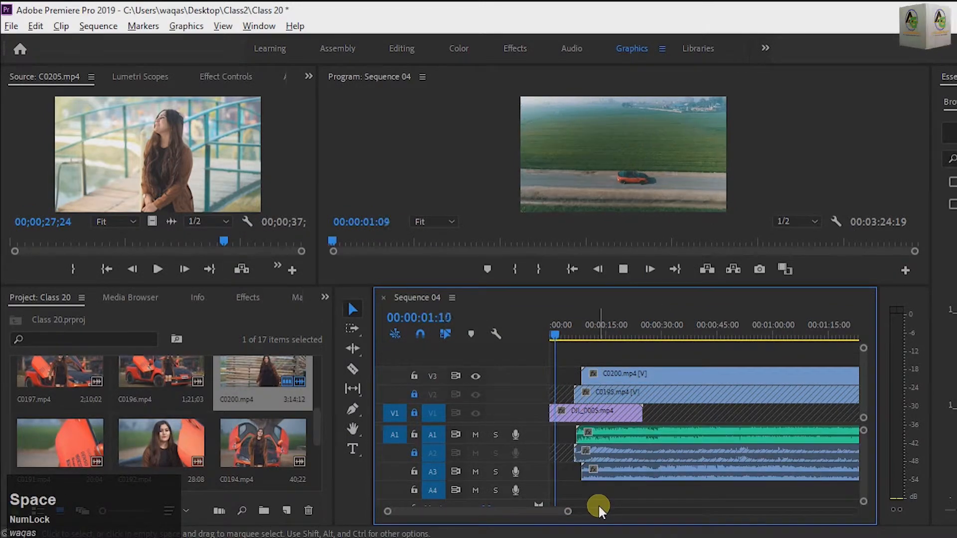
{"action": "key", "text": "space"}
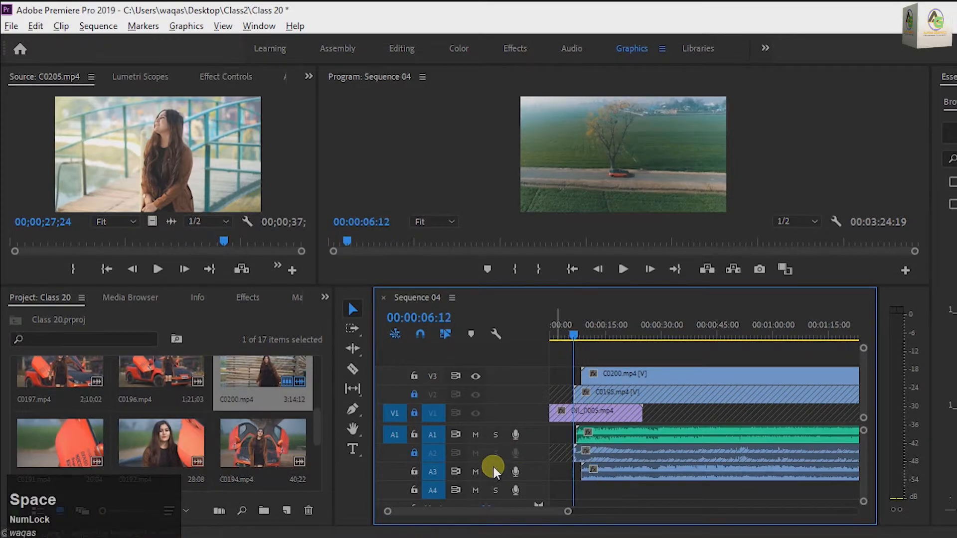
{"action": "left_click", "coordinate": [475, 472]}
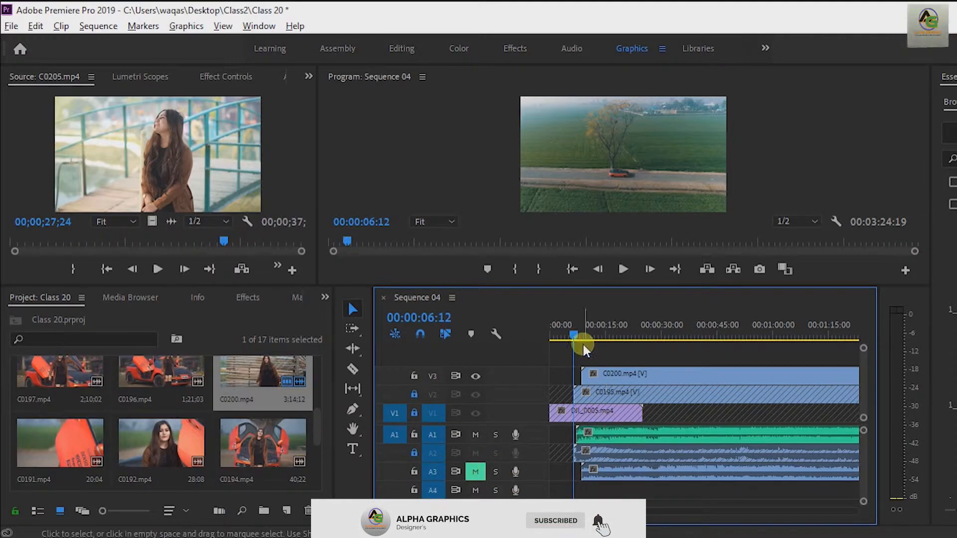
{"action": "key", "text": "space"}
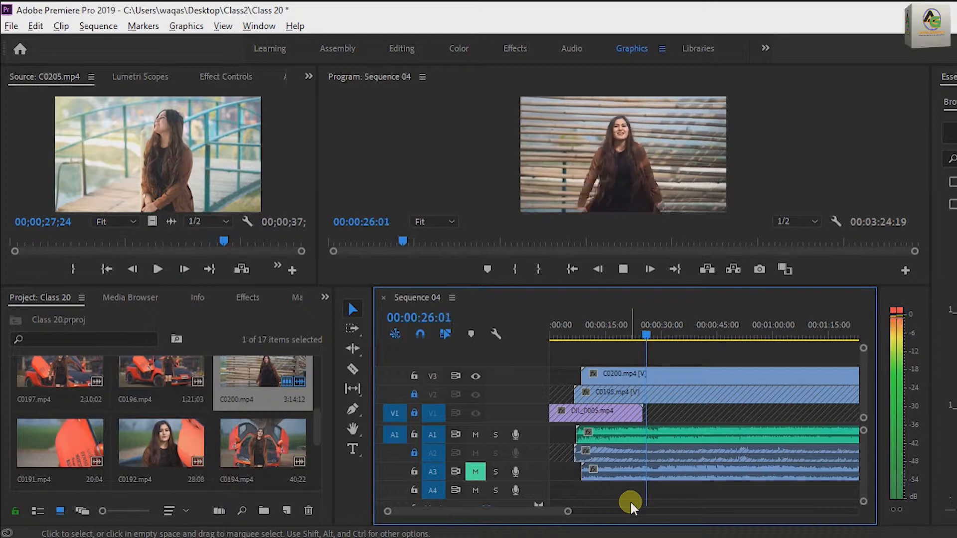
{"action": "key", "text": "space"}
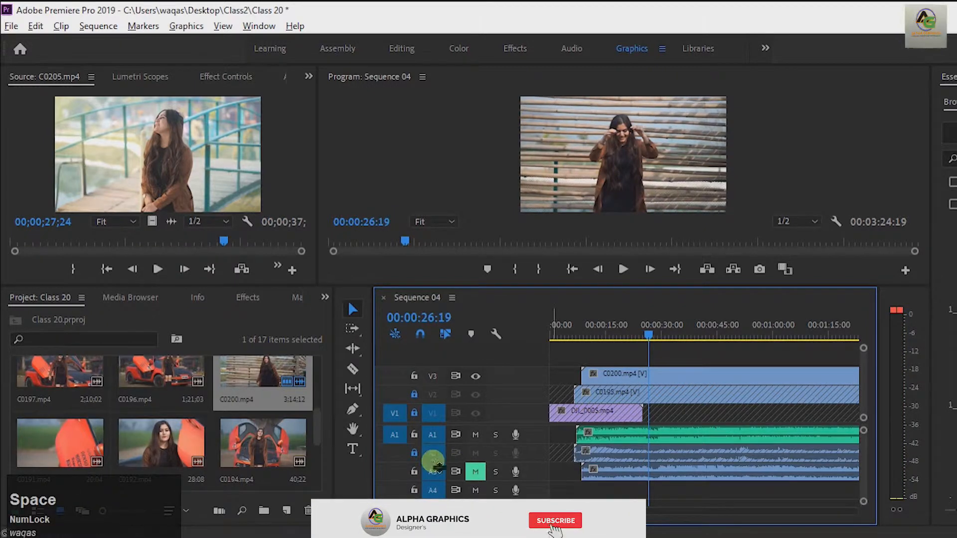
{"action": "left_click", "coordinate": [476, 472]}
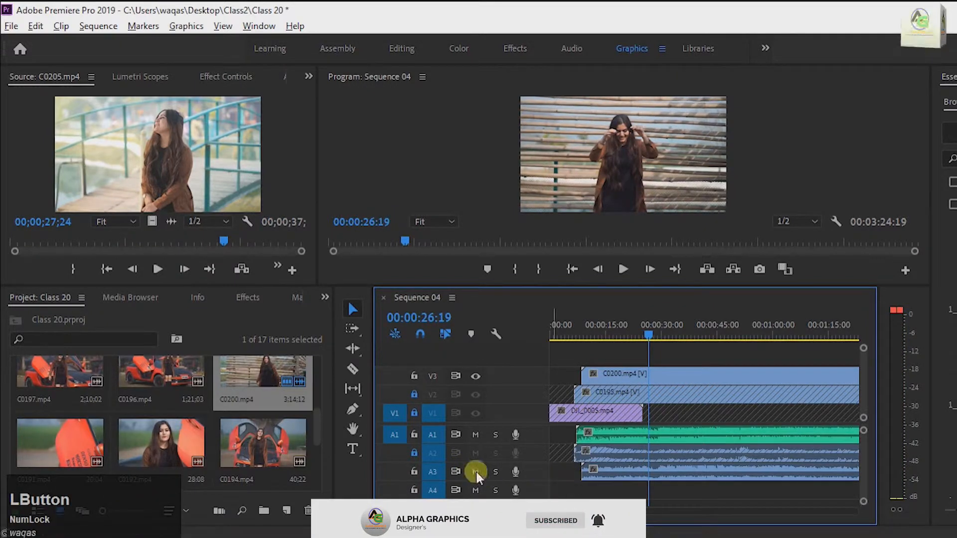
Lock audio track A3 and video track V3 to protect the synchronized C0200.mp4.
{"action": "left_click", "coordinate": [415, 470]}
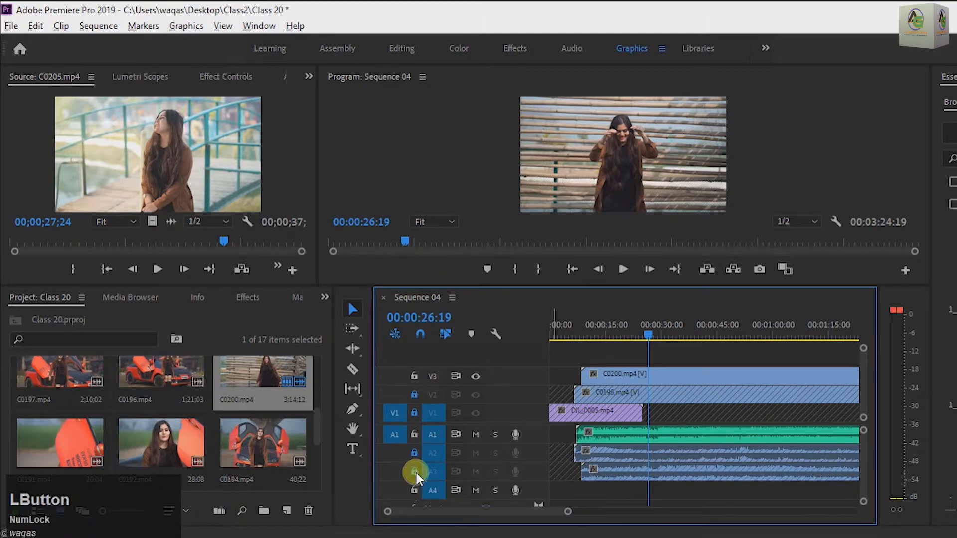
{"action": "left_click", "coordinate": [414, 376]}
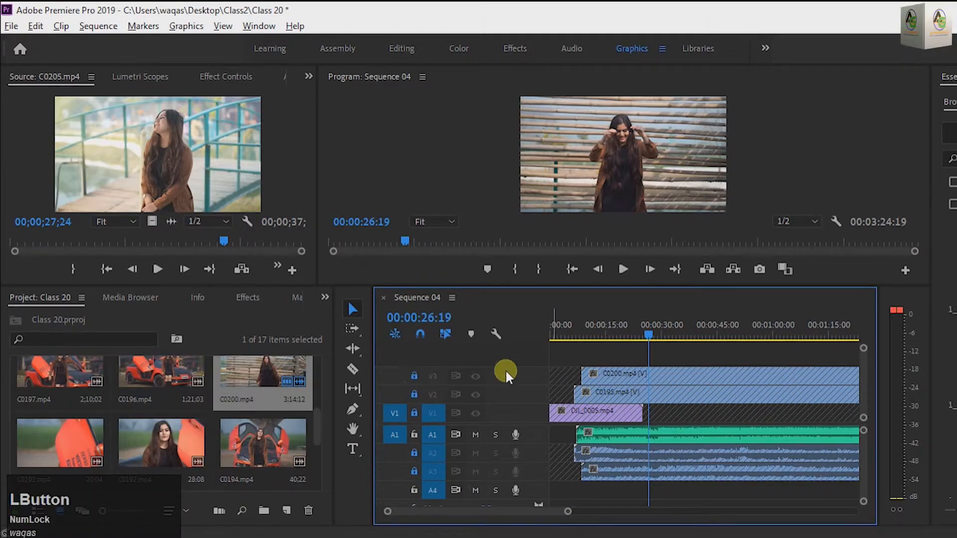
Place C0192.mp4 from the project on track V4 at the start of the sequence and return the playhead to 00:00:00:00.
{"action": "scroll", "coordinate": [149, 451], "scroll_direction": "down", "scroll_amount": 3}
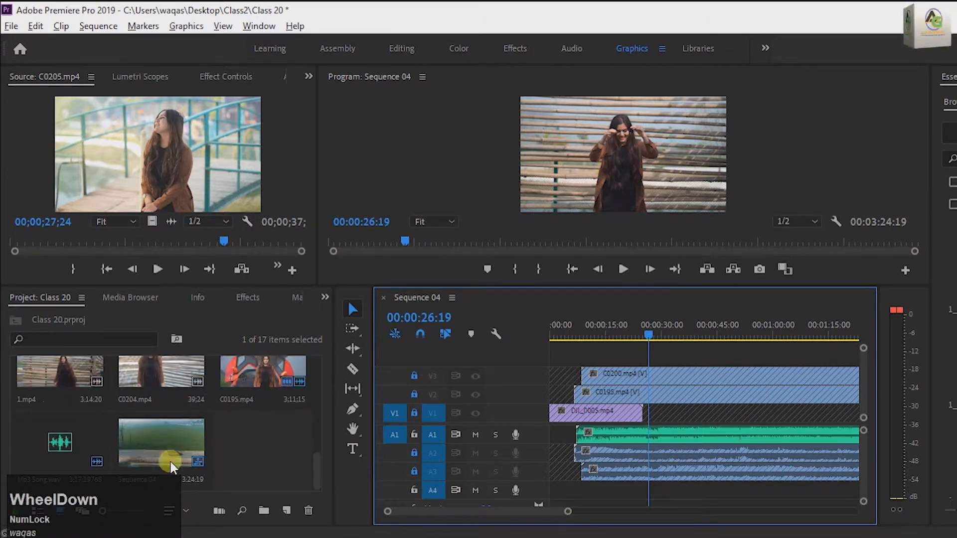
{"action": "scroll", "coordinate": [204, 461], "scroll_direction": "up", "scroll_amount": 3}
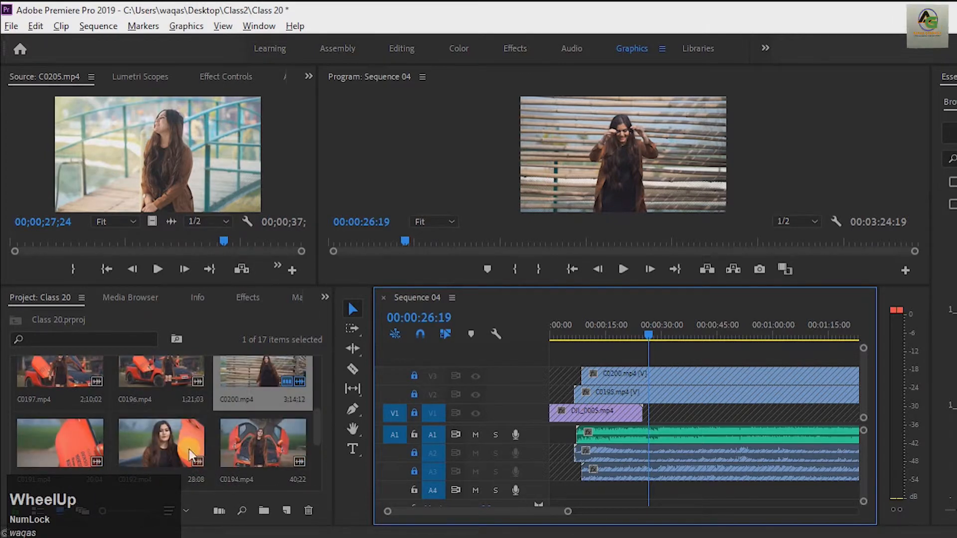
{"action": "left_click", "coordinate": [160, 436]}
{"action": "left_click_drag", "start_coordinate": [160, 435], "coordinate": [559, 467]}
{"action": "left_click_drag", "start_coordinate": [647, 333], "coordinate": [538, 354]}
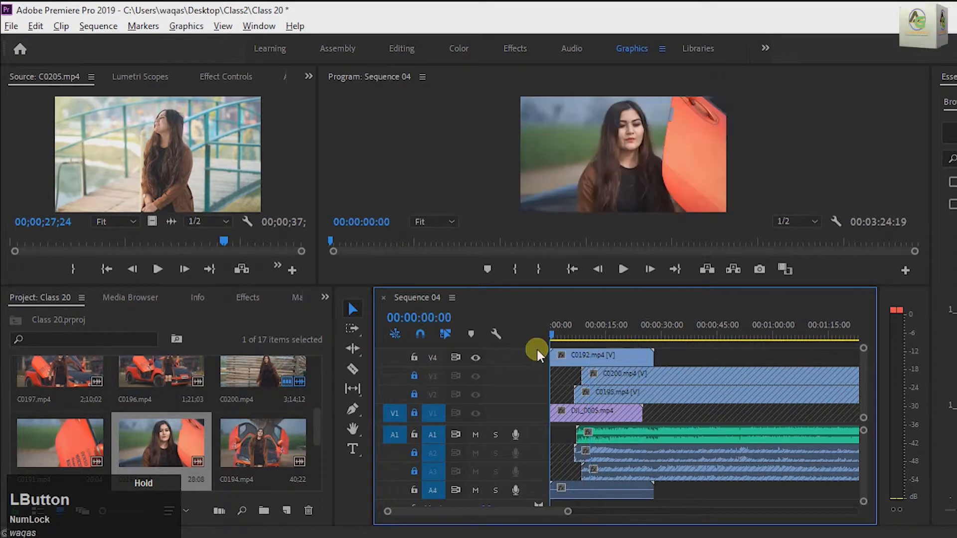
Try to synchronize C0192.mp4 on V4 with the song on A1 by audio, using track channel 1.
{"action": "left_click_drag", "start_coordinate": [637, 506], "coordinate": [583, 356]}
{"action": "right_click", "coordinate": [596, 354]}
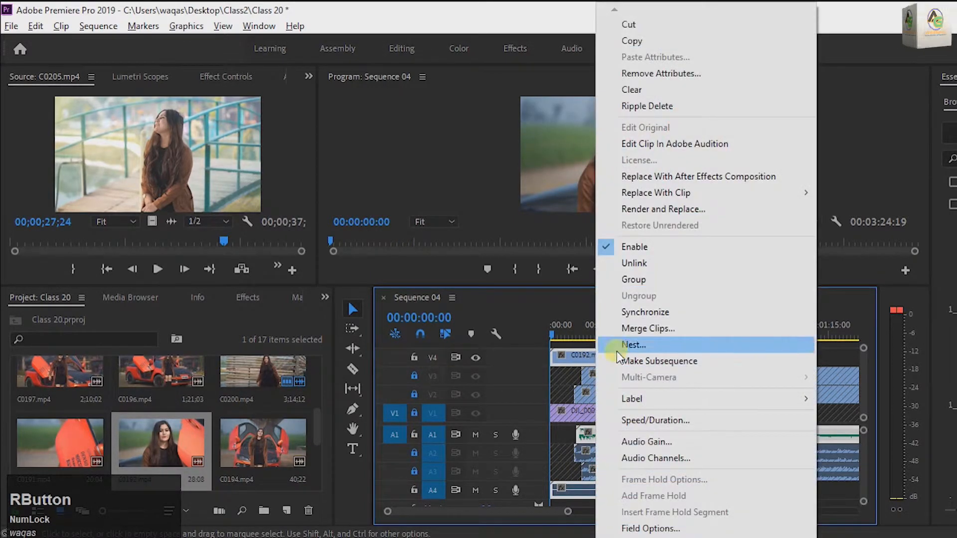
{"action": "left_click", "coordinate": [667, 314]}
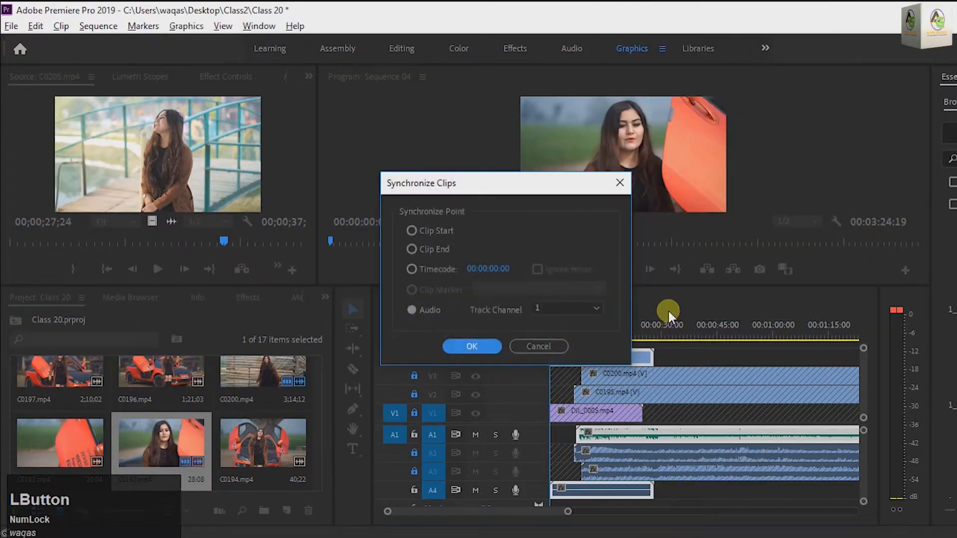
{"action": "left_click", "coordinate": [472, 346]}
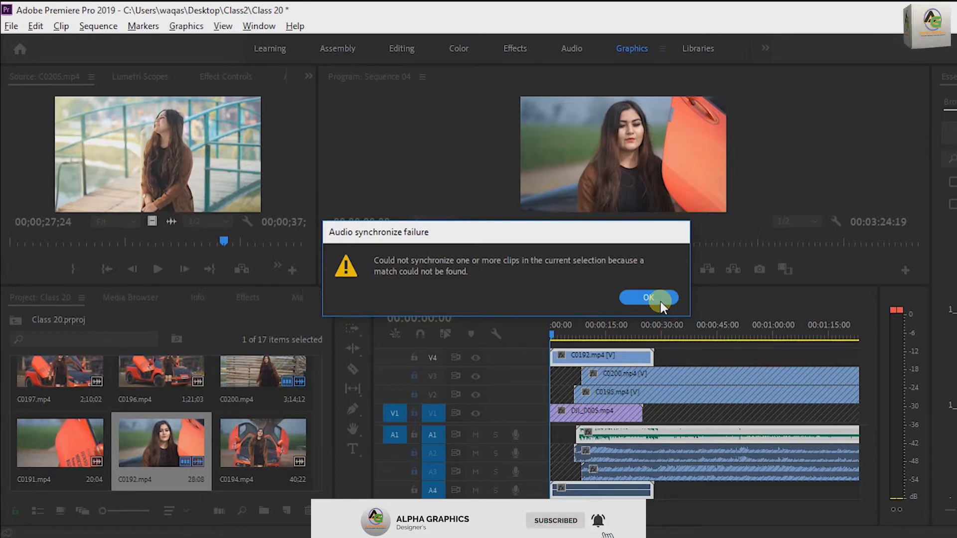
{"action": "left_click", "coordinate": [648, 297]}
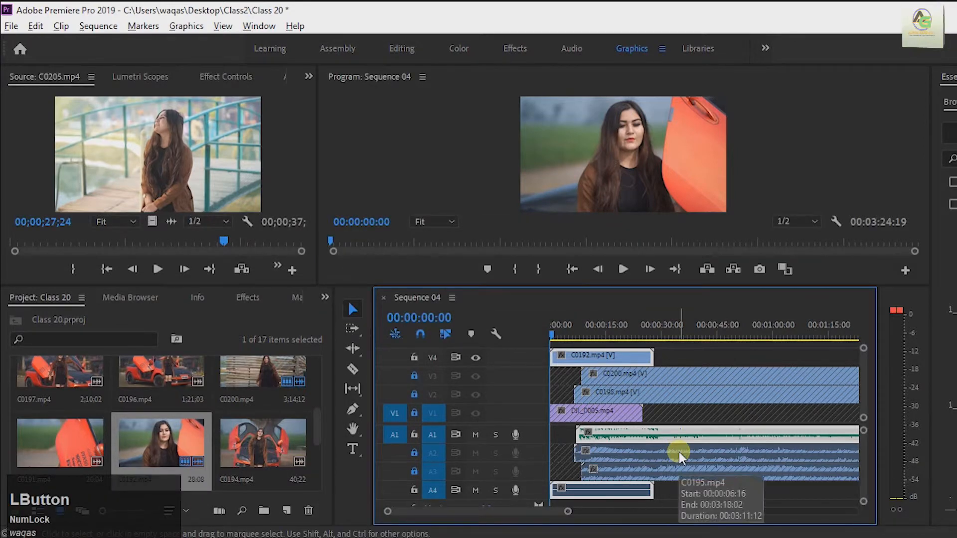
Lock audio track A1 and delete C0192.mp4 with its linked audio, keeping the song in the sequence.
{"action": "left_click", "coordinate": [414, 435]}
{"action": "key", "text": "Delete"}
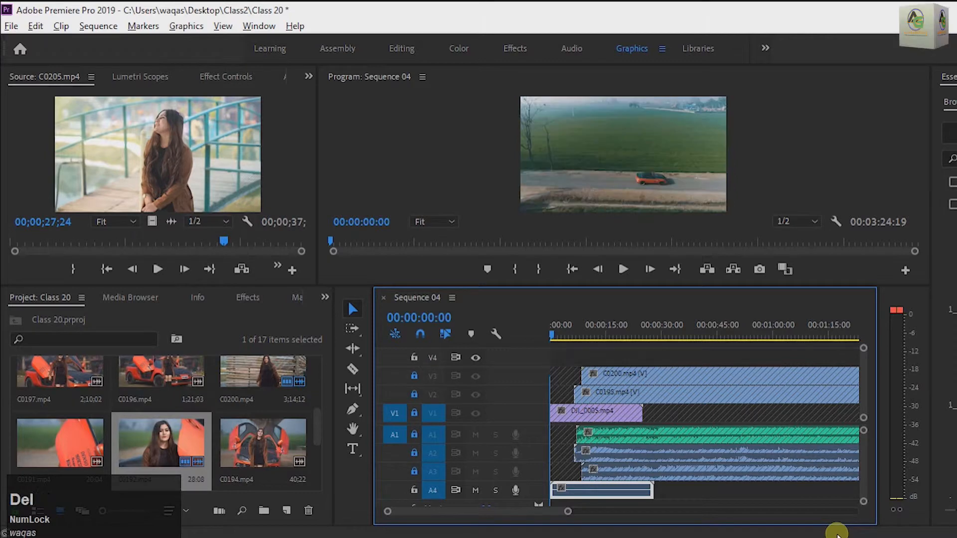
Place C0205.mp4 from the project on track V4 at the start of the sequence.
{"action": "scroll", "coordinate": [155, 379], "scroll_direction": "up", "scroll_amount": 2}
{"action": "mouse_move", "coordinate": [153, 376]}
{"action": "left_mouse_down"}
{"action": "mouse_move", "coordinate": [148, 369]}
{"action": "mouse_move", "coordinate": [226, 430]}
{"action": "mouse_move", "coordinate": [590, 473]}
{"action": "mouse_move", "coordinate": [543, 456]}
{"action": "mouse_move", "coordinate": [596, 489]}
{"action": "left_mouse_up"}
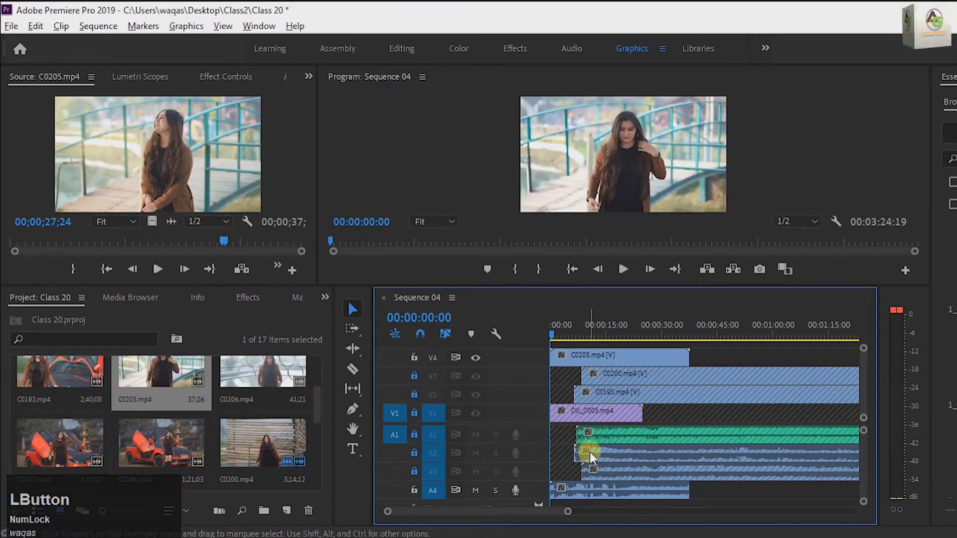
Unlock track A1 and synchronize C0205.mp4 on V4 with the song on A1 by audio, using track channel 1.
{"action": "left_click", "coordinate": [414, 434]}
{"action": "left_click", "coordinate": [654, 509]}
{"action": "left_click", "coordinate": [636, 375]}
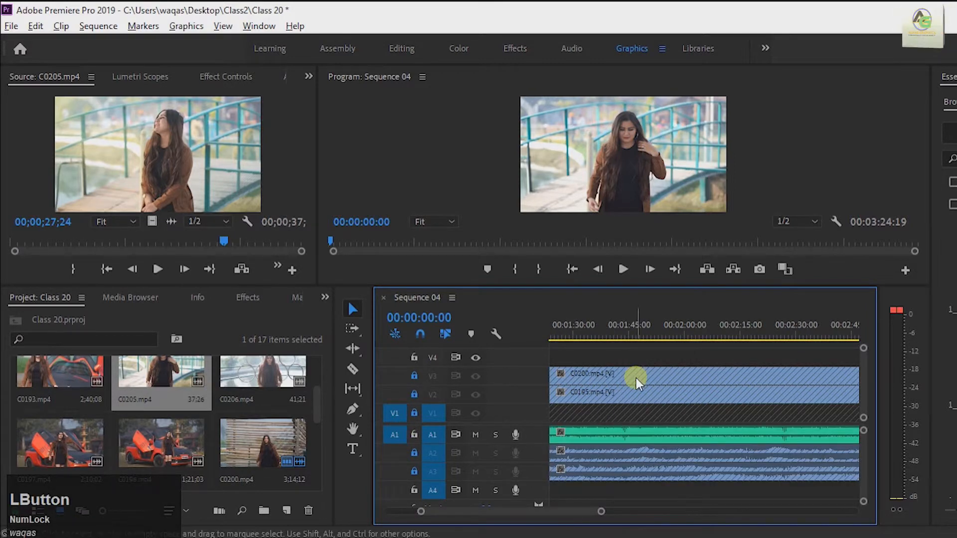
{"action": "left_click_drag", "start_coordinate": [601, 509], "coordinate": [506, 512]}
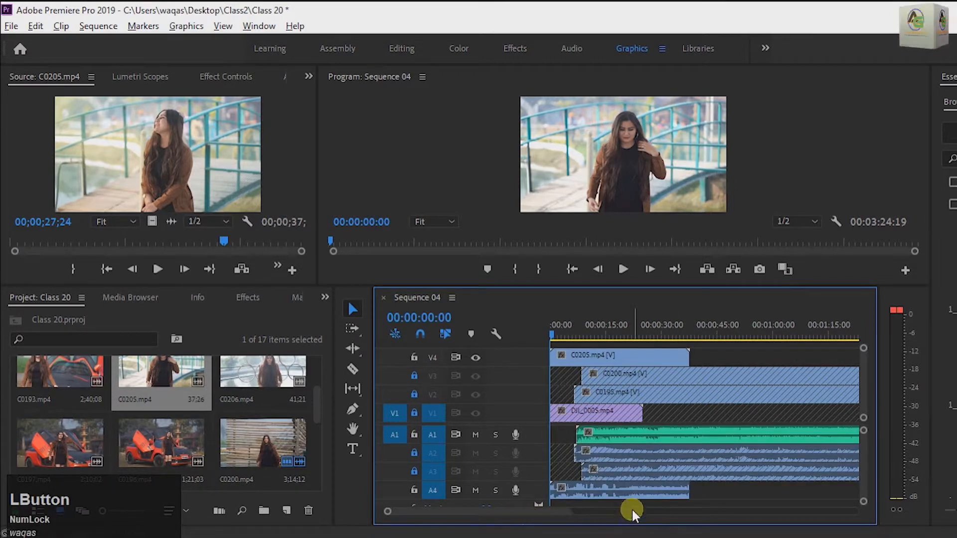
{"action": "left_click_drag", "start_coordinate": [617, 503], "coordinate": [602, 351]}
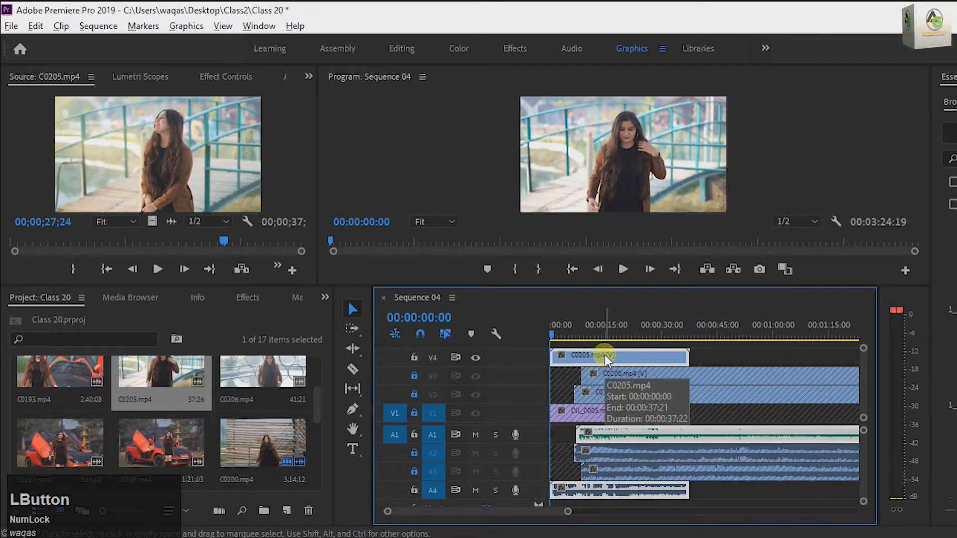
{"action": "right_click", "coordinate": [605, 355]}
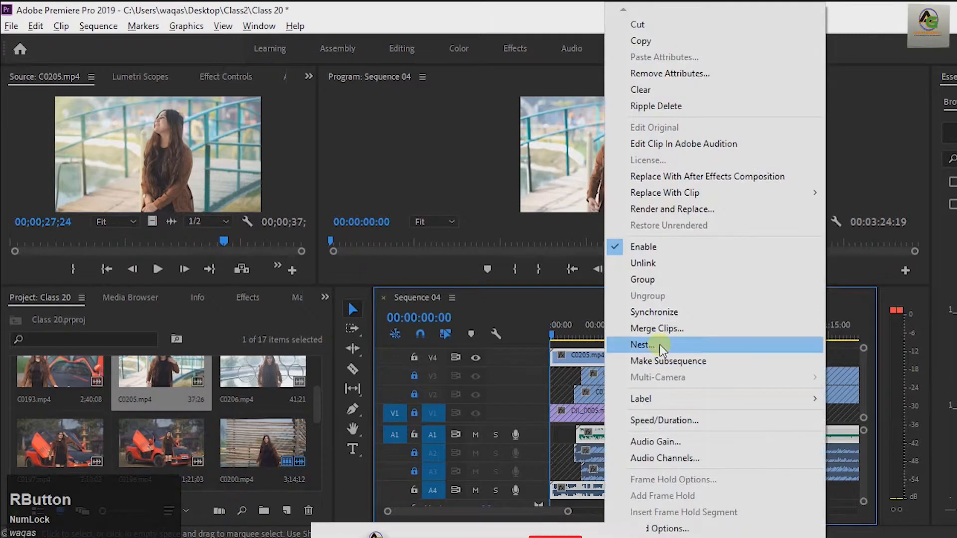
{"action": "left_click", "coordinate": [661, 315]}
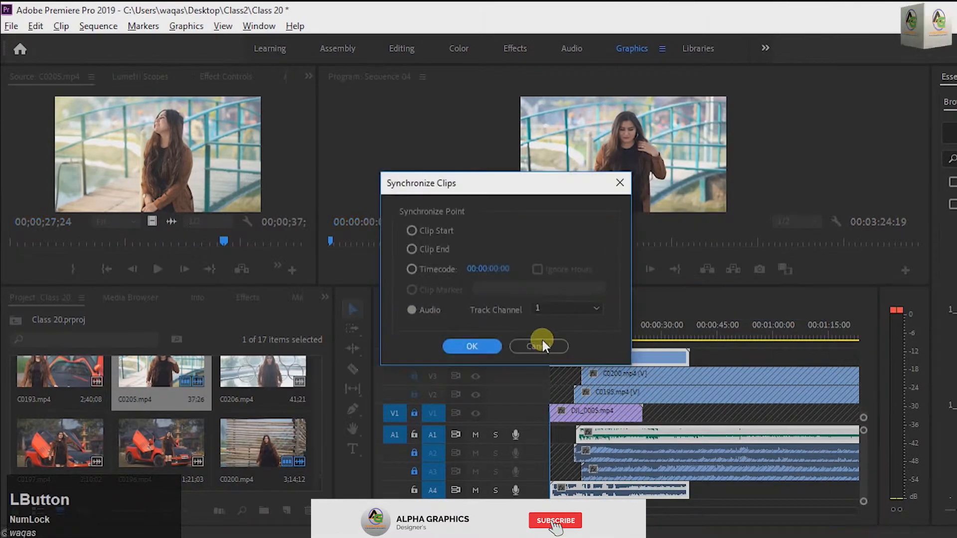
{"action": "left_click", "coordinate": [490, 346]}
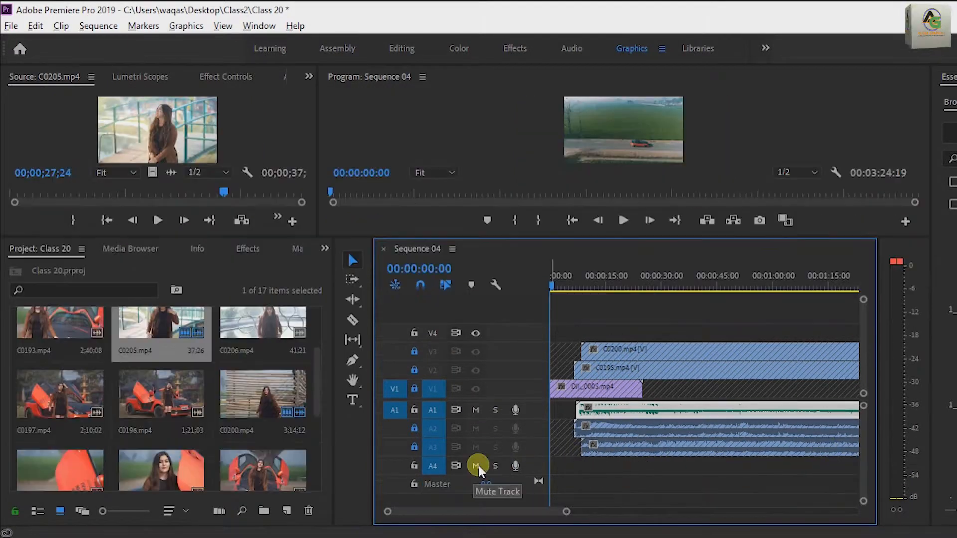
Mute audio track A4 and enlarge the preview monitors above the timeline, with the playhead just before C0205.mp4.
{"action": "left_click", "coordinate": [478, 466]}
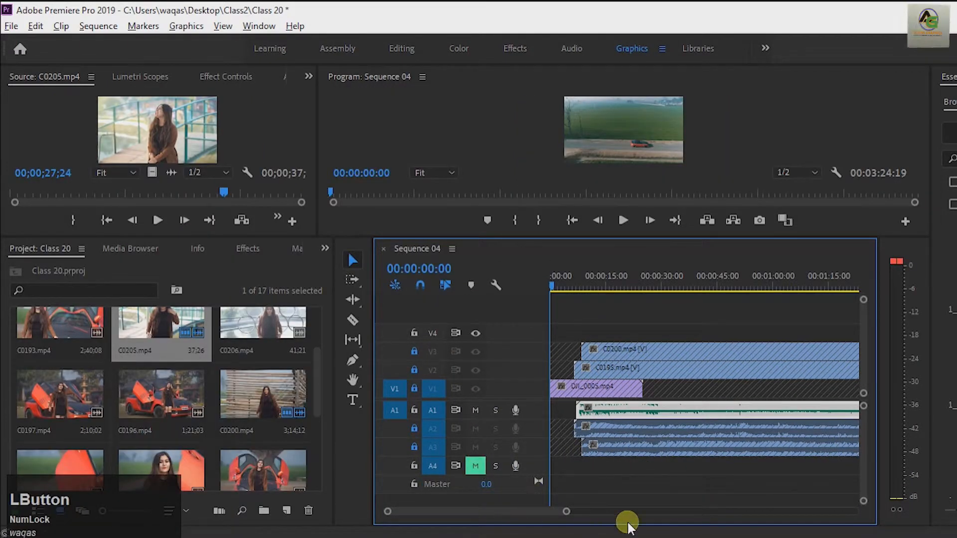
{"action": "key", "text": "space"}
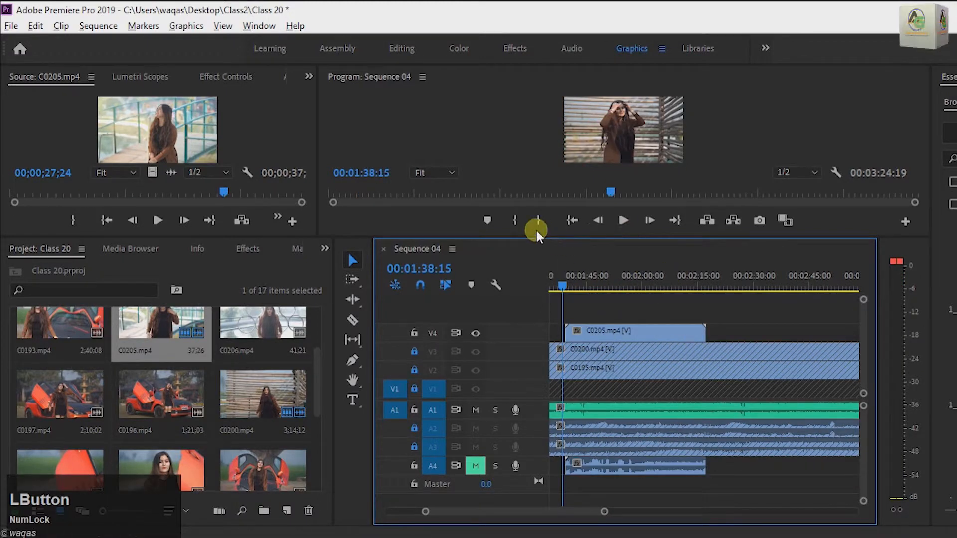
{"action": "left_click_drag", "start_coordinate": [546, 237], "coordinate": [546, 300]}
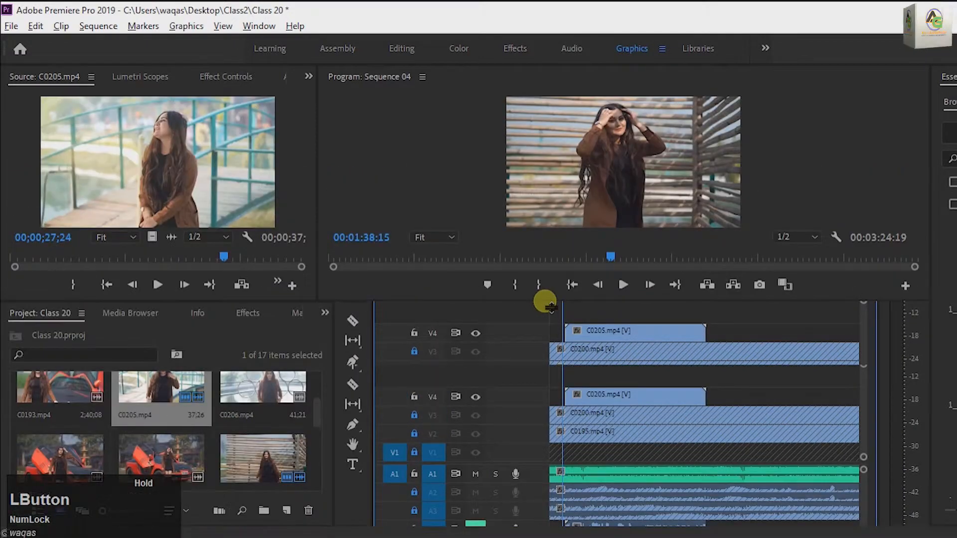
Play the C0205.mp4 section repeatedly to check its sync with the song, and return the playhead to the sequence start.
{"action": "key", "text": "space"}
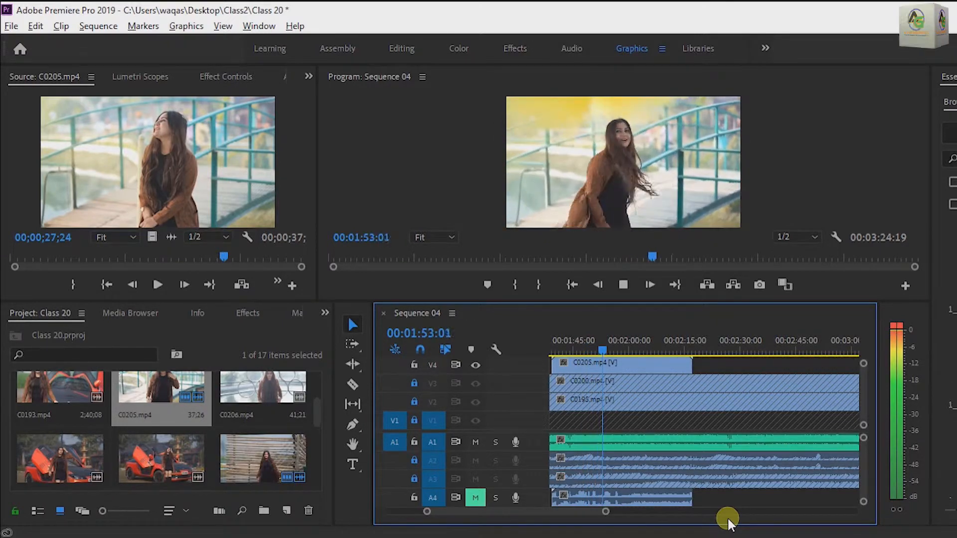
{"action": "key", "text": "space"}
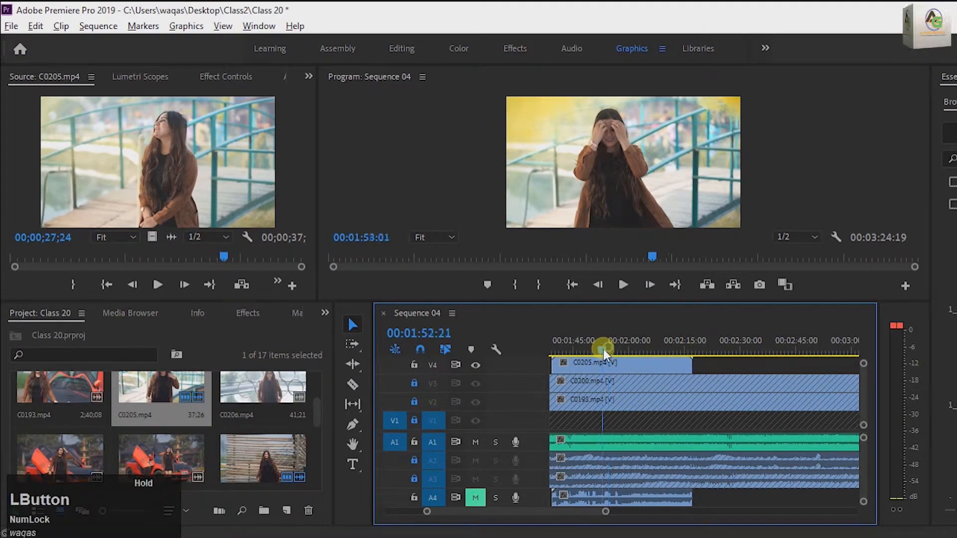
{"action": "left_click_drag", "start_coordinate": [608, 349], "coordinate": [591, 351]}
{"action": "key", "text": "space"}
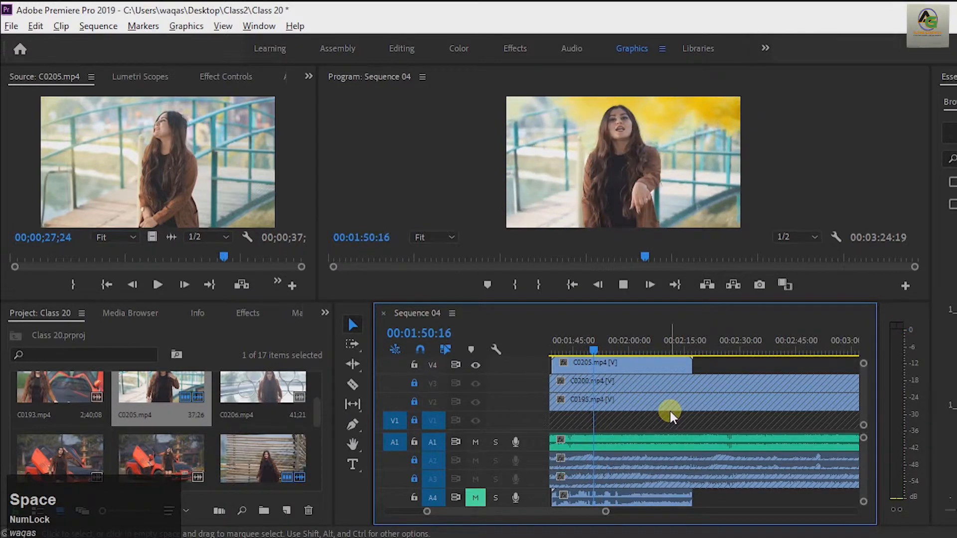
{"action": "key", "text": "space"}
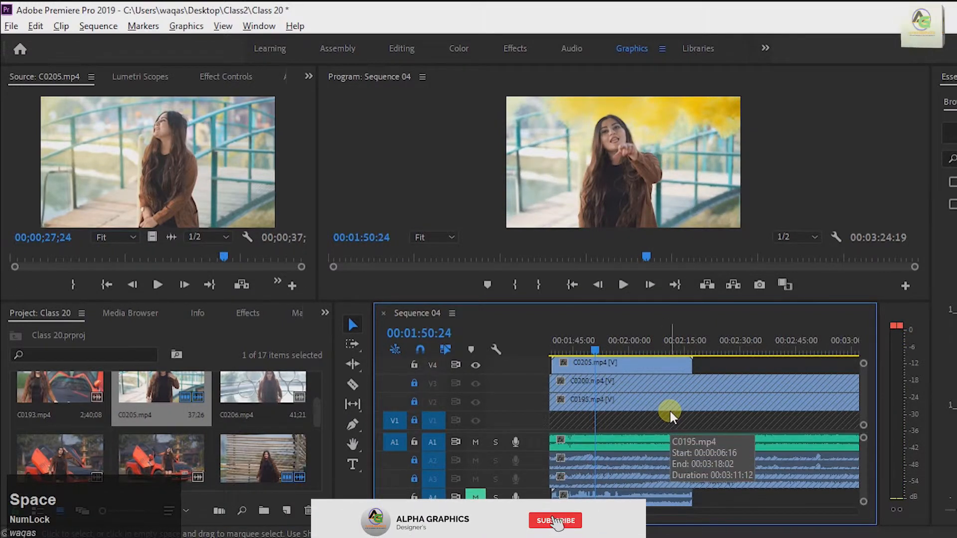
{"action": "key", "text": "space"}
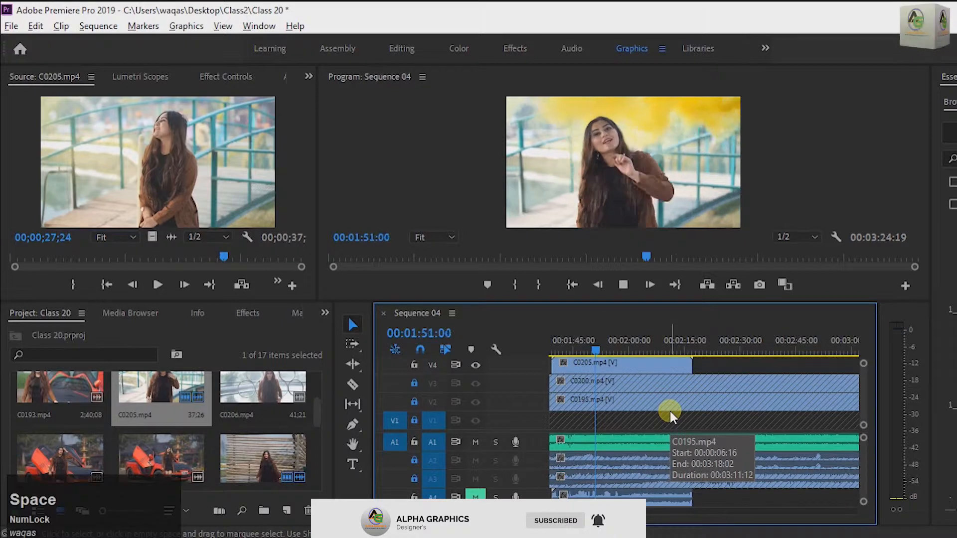
{"action": "left_click", "coordinate": [645, 453]}
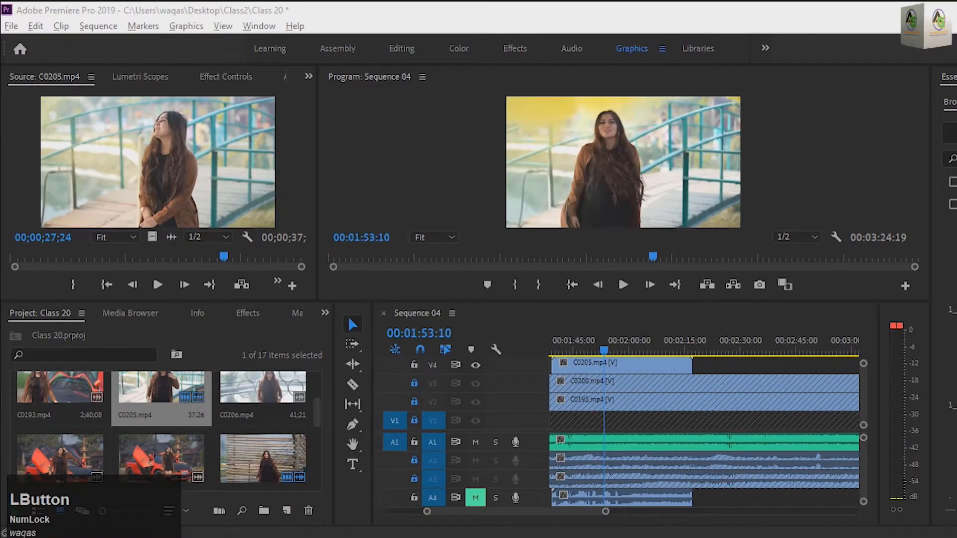
{"action": "left_click_drag", "start_coordinate": [603, 346], "coordinate": [505, 375]}
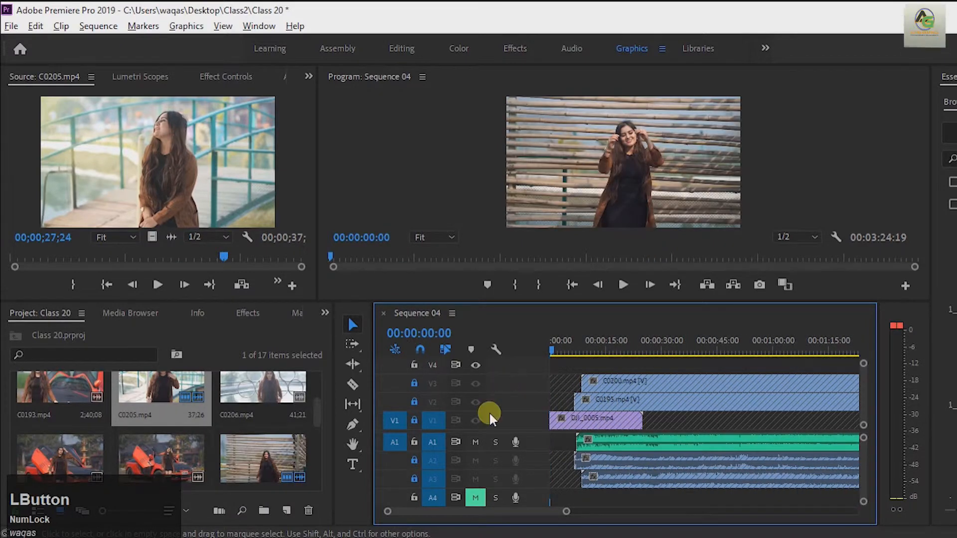
Unmute audio track A4, unlock audio tracks A2 and A3, and lock tracks A1 and V4.
{"action": "left_click", "coordinate": [475, 497]}
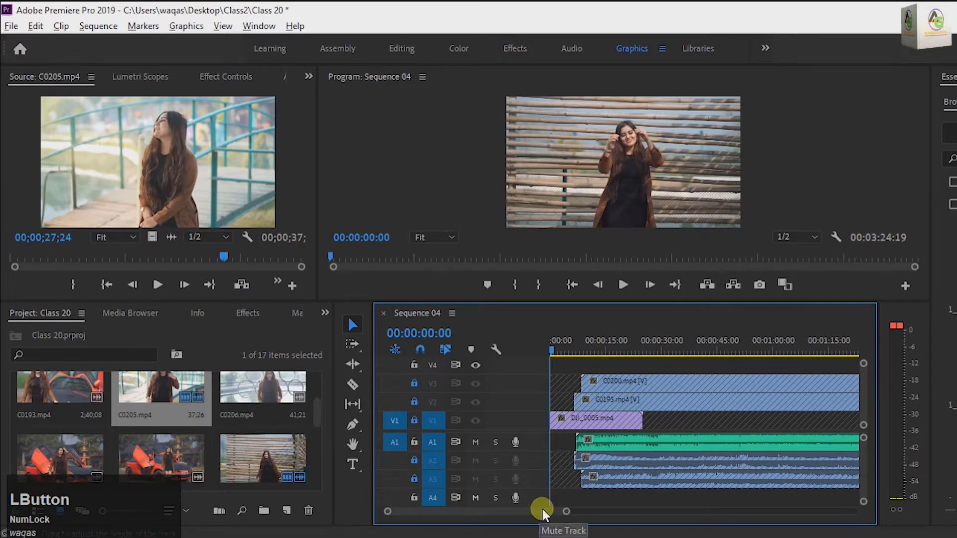
{"action": "left_click", "coordinate": [414, 478]}
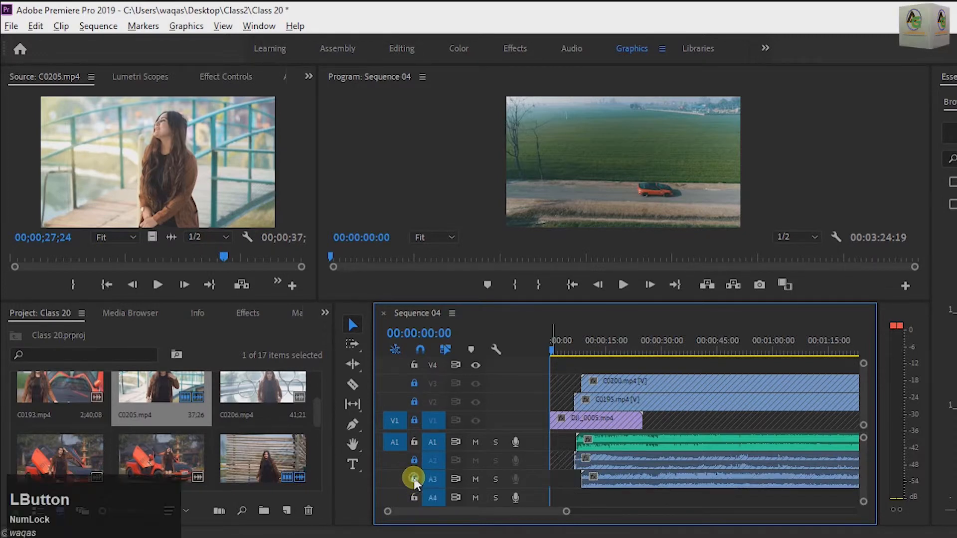
{"action": "left_click", "coordinate": [414, 460]}
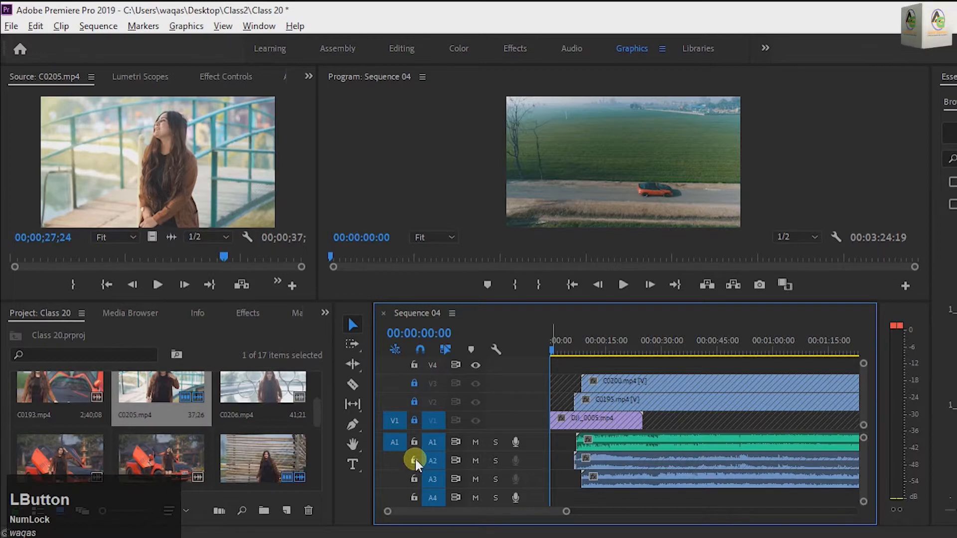
{"action": "left_click", "coordinate": [415, 442]}
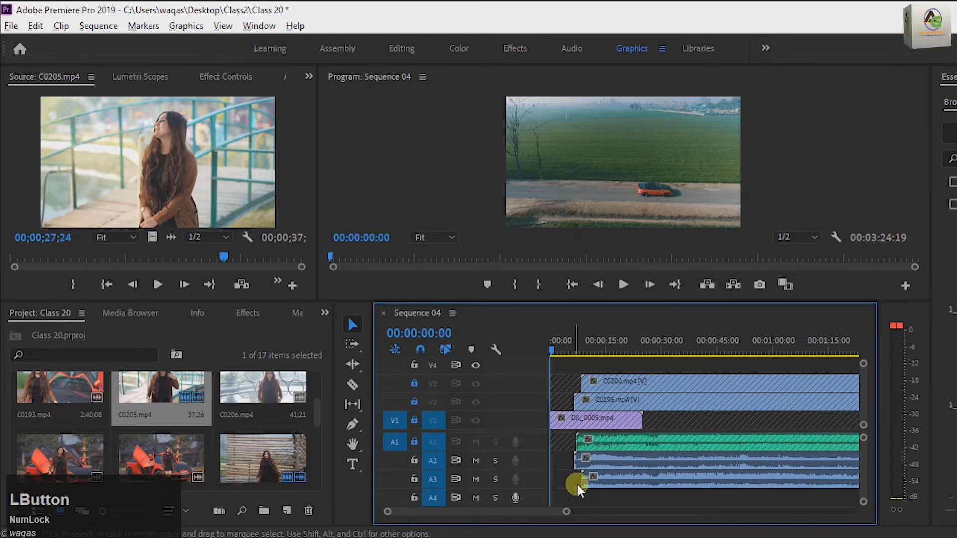
{"action": "left_click", "coordinate": [414, 365]}
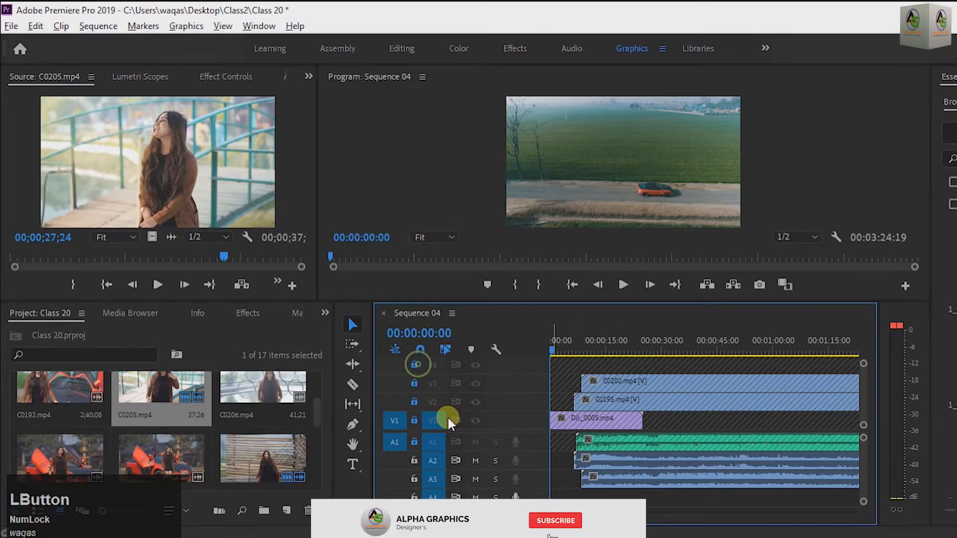
Delete the camera audio clips on tracks A2, A3 and A4, leaving the song on A1.
{"action": "left_click", "coordinate": [620, 486]}
{"action": "left_click_drag", "start_coordinate": [618, 484], "coordinate": [606, 464]}
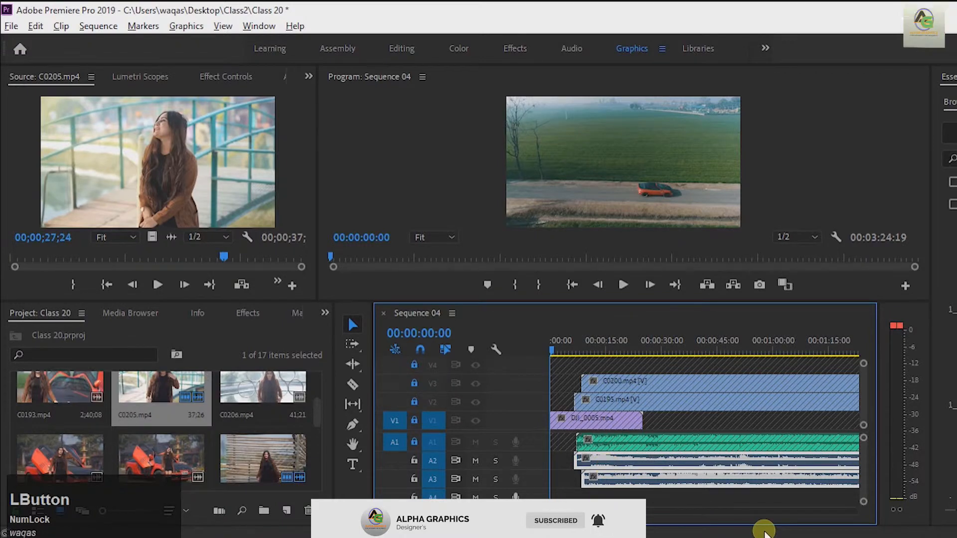
{"action": "key", "text": "Delete"}
{"action": "left_click_drag", "start_coordinate": [549, 509], "coordinate": [657, 520]}
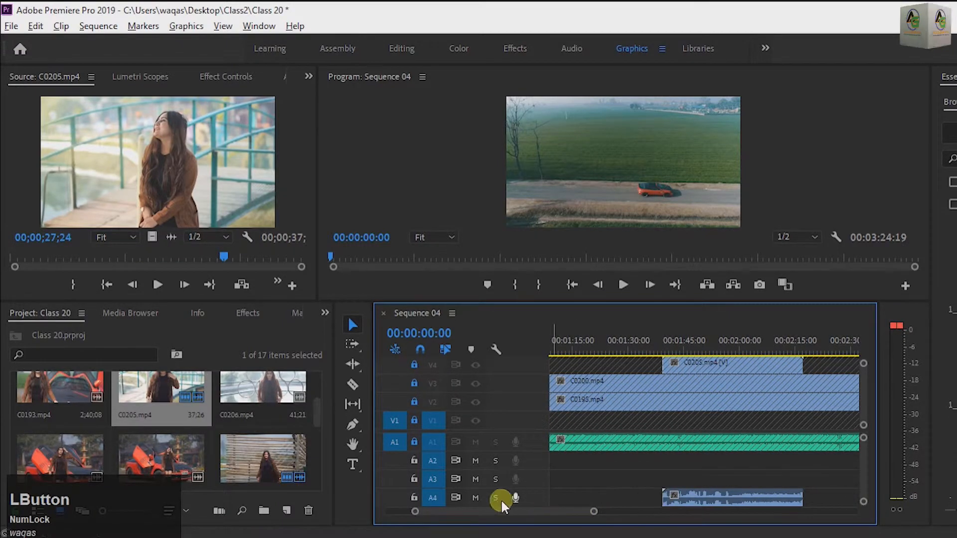
{"action": "scroll", "coordinate": [830, 505], "scroll_direction": "down", "scroll_amount": 5}
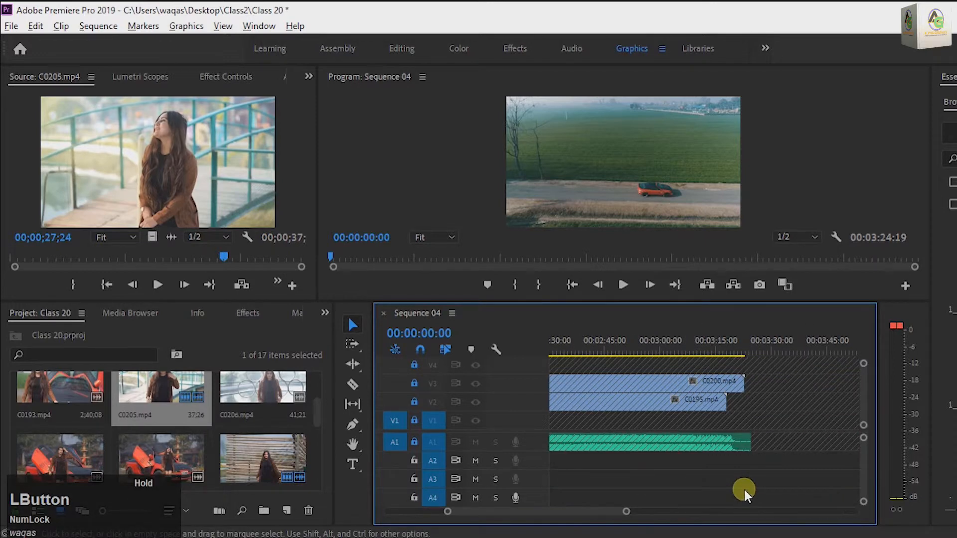
{"action": "left_click_drag", "start_coordinate": [599, 506], "coordinate": [471, 523]}
{"action": "left_click", "coordinate": [680, 499]}
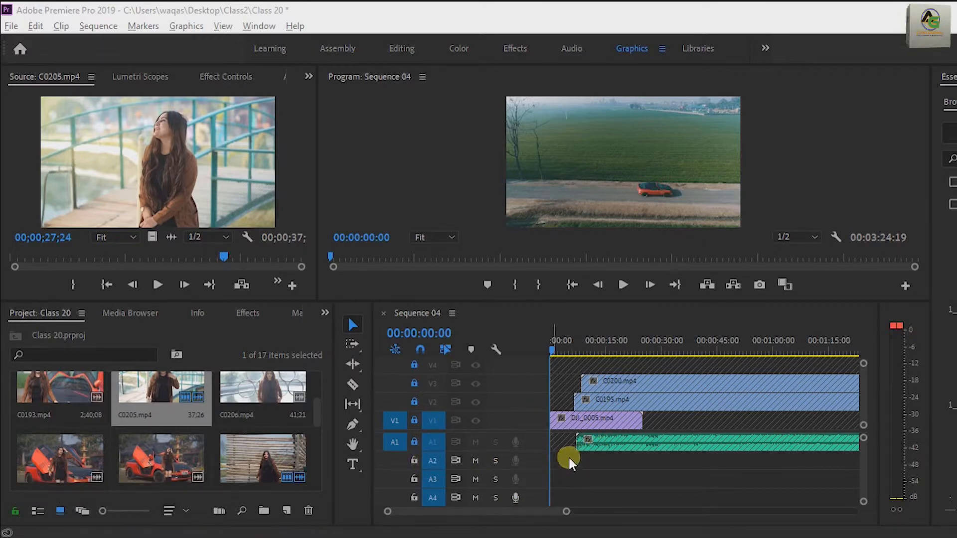
Unlock audio track A1 and video tracks V1, V2, V3 and V4.
{"action": "left_click", "coordinate": [414, 461]}
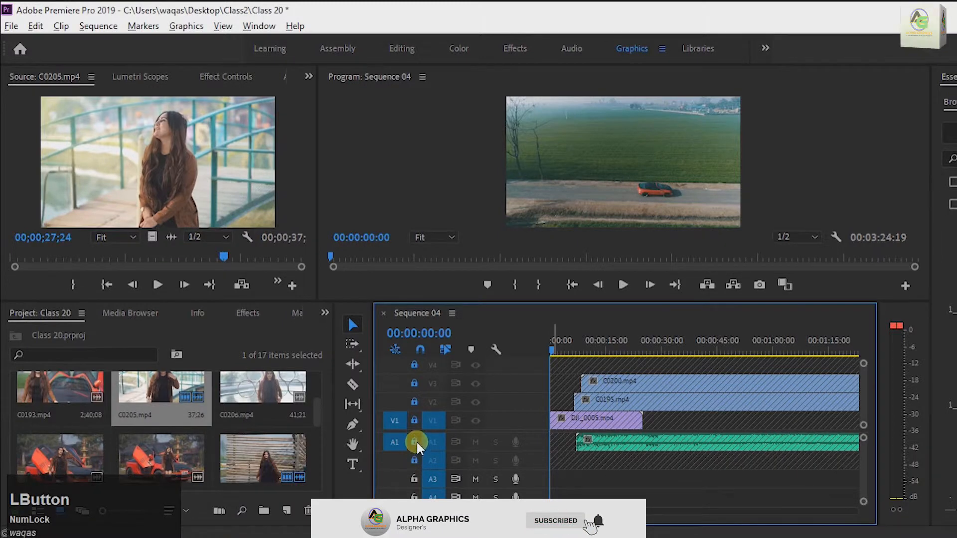
{"action": "left_click", "coordinate": [415, 441]}
{"action": "left_click", "coordinate": [414, 460]}
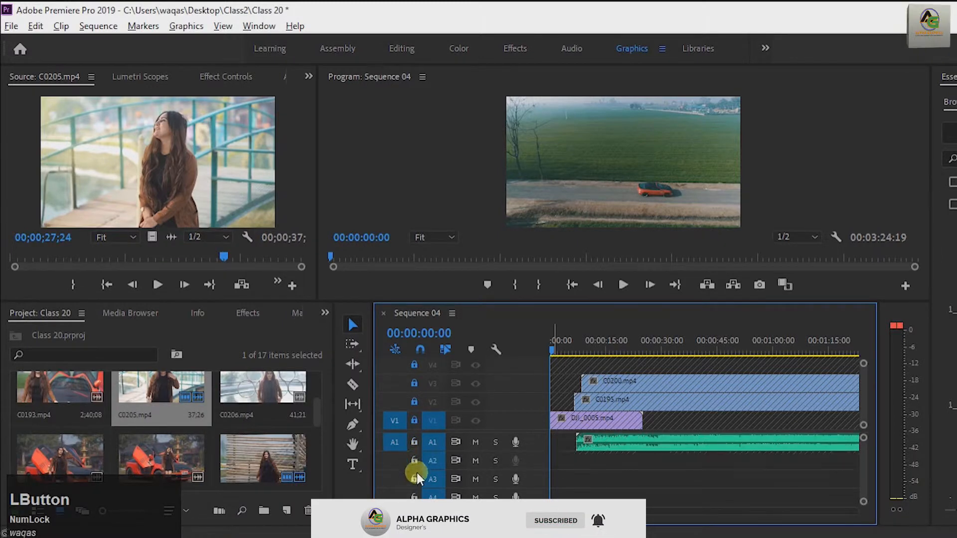
{"action": "left_click", "coordinate": [414, 420]}
{"action": "left_click", "coordinate": [414, 402]}
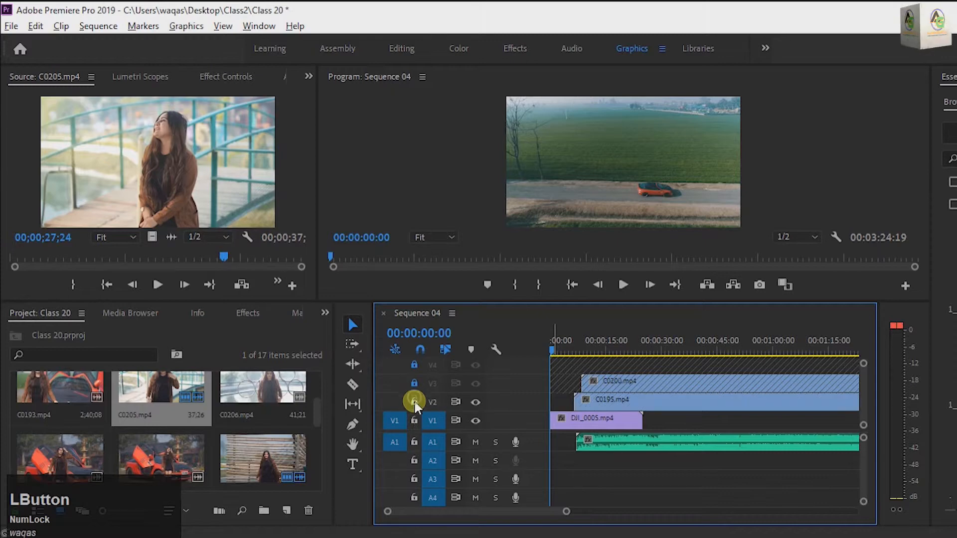
{"action": "left_click", "coordinate": [414, 383]}
{"action": "left_click", "coordinate": [414, 366]}
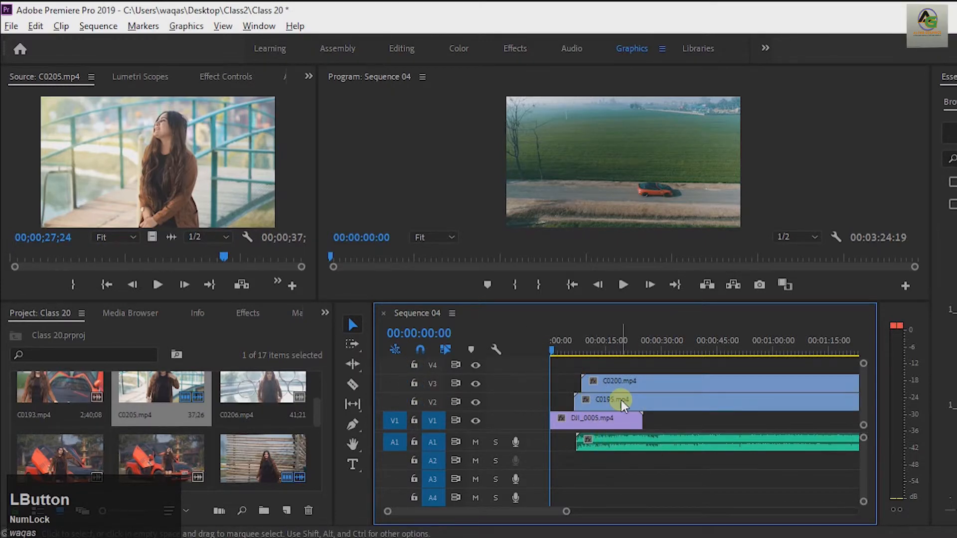
Play the sequence opening, hide track V2's output, and replay from 00:00:06:15 to check C0200.mp4 against the song.
{"action": "left_click", "coordinate": [623, 284]}
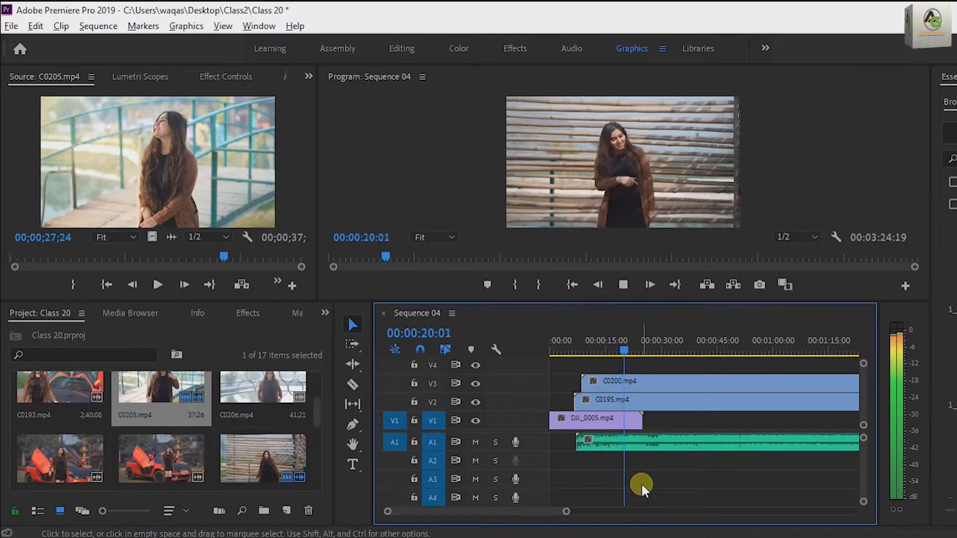
{"action": "left_click", "coordinate": [641, 482]}
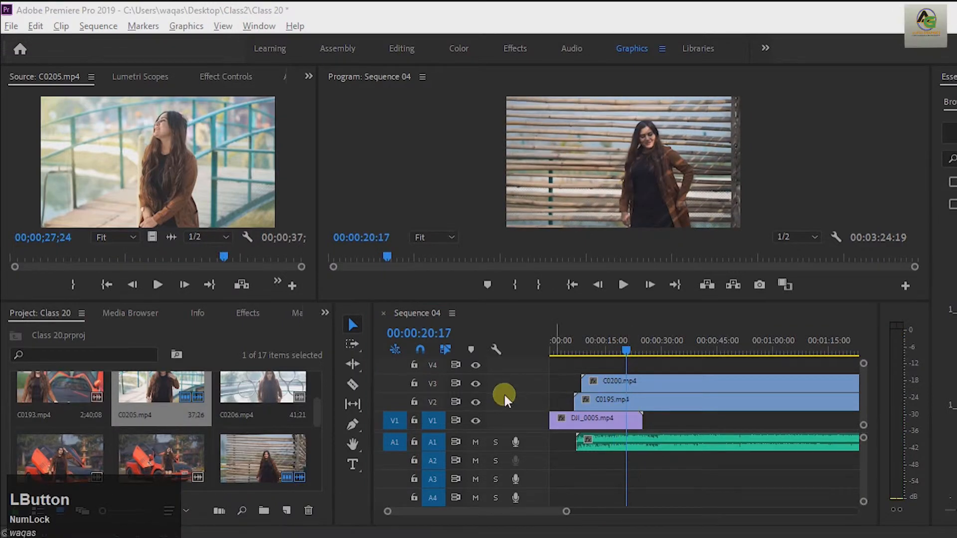
{"action": "left_click_drag", "start_coordinate": [623, 348], "coordinate": [572, 362]}
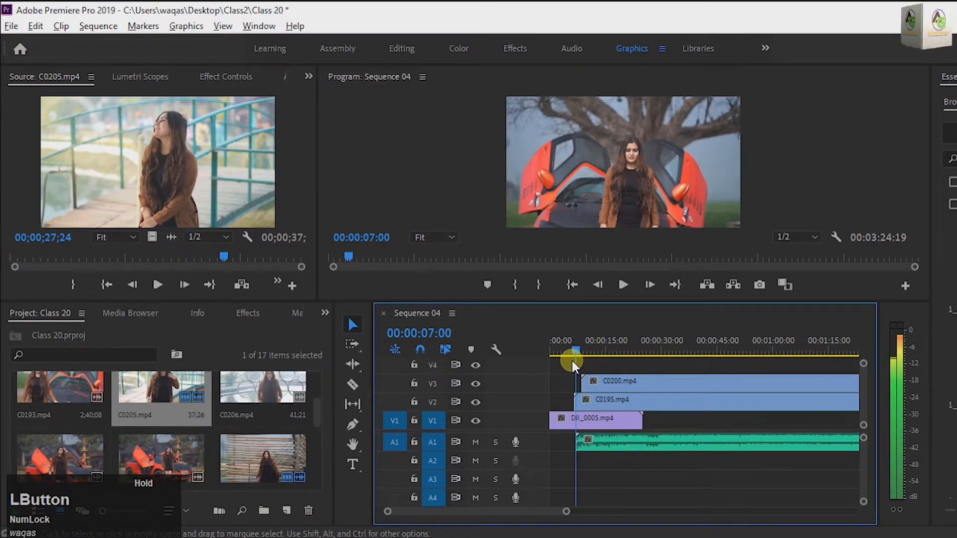
{"action": "left_click_drag", "start_coordinate": [572, 362], "coordinate": [570, 361]}
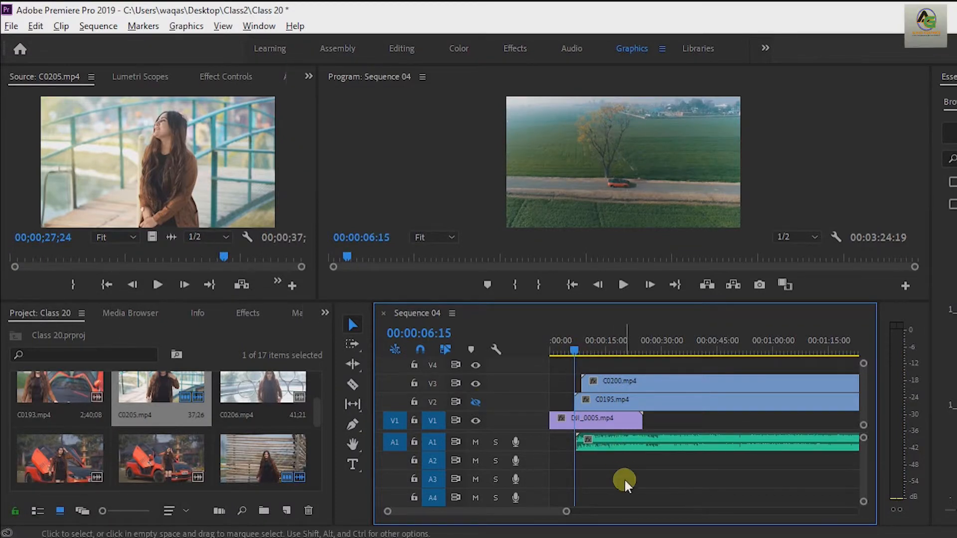
{"action": "key", "text": "space"}
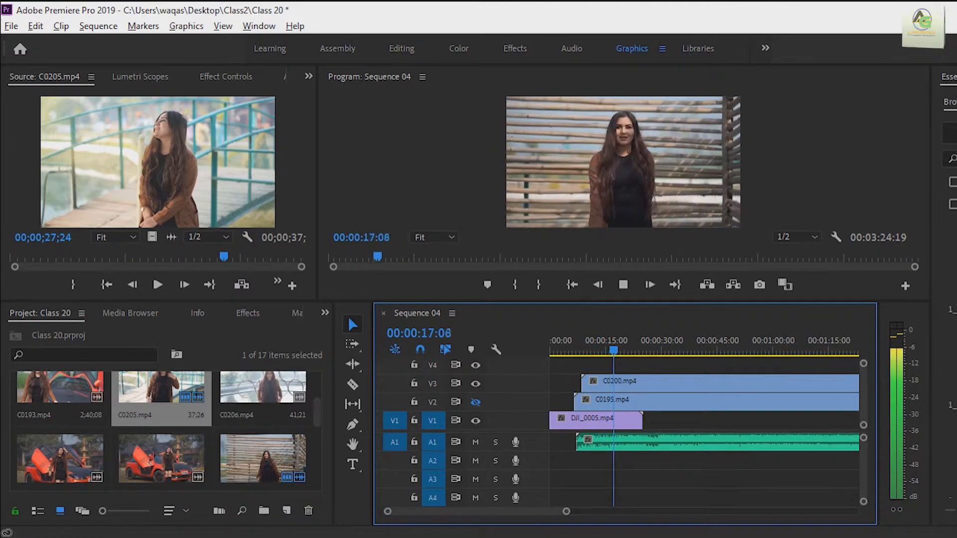
{"action": "key", "text": "space"}
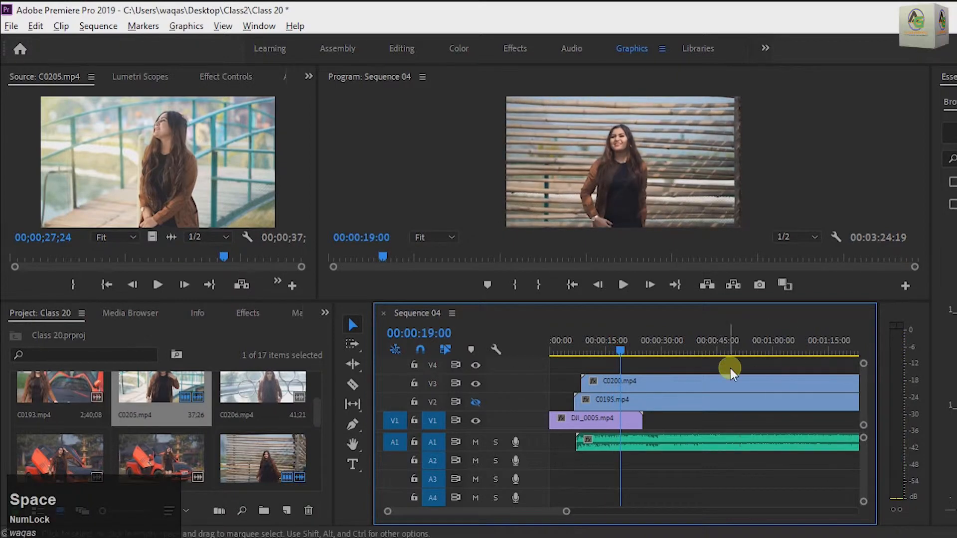
Play the C0205.mp4 section on V4 from just before the clip starts.
{"action": "left_click_drag", "start_coordinate": [540, 512], "coordinate": [555, 514]}
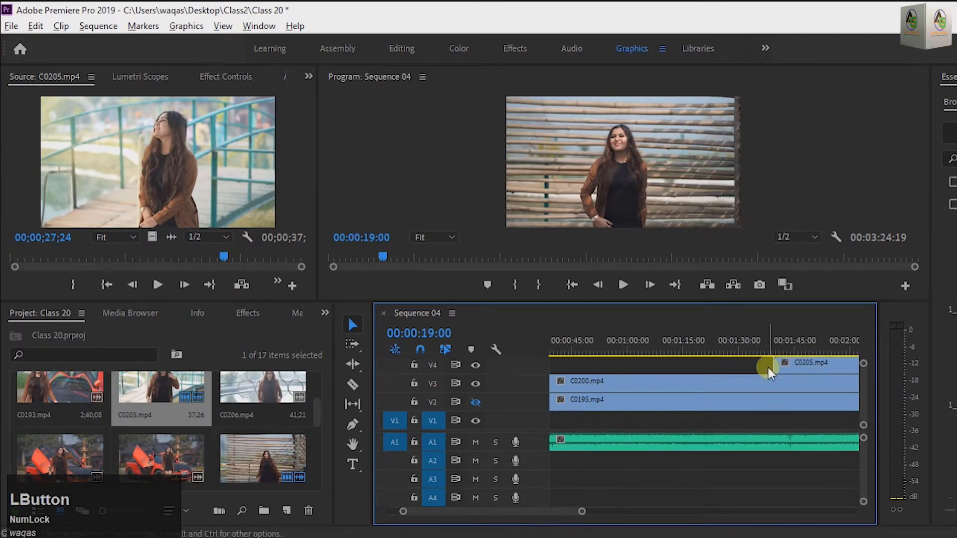
{"action": "left_click", "coordinate": [765, 330]}
{"action": "key", "text": "space"}
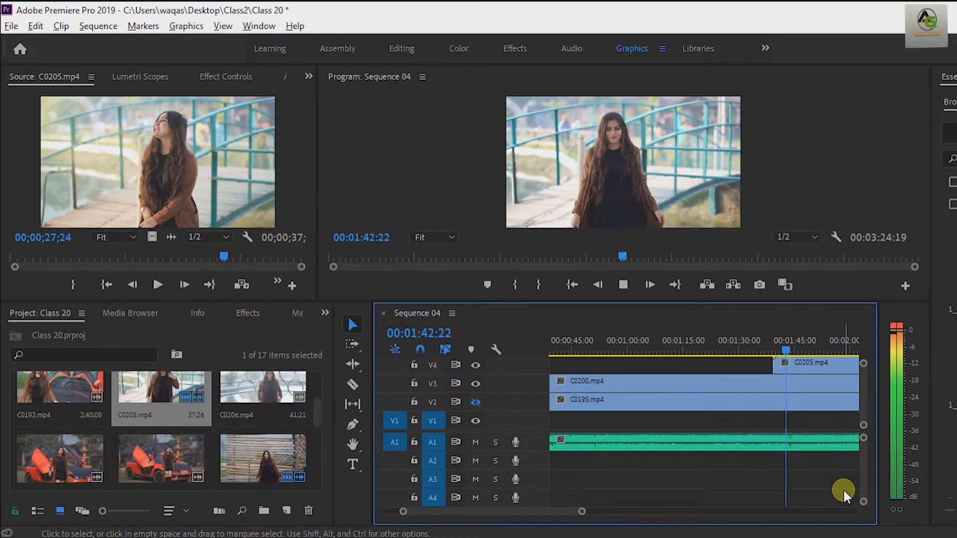
{"action": "key", "text": "space"}
{"action": "key", "text": "space"}
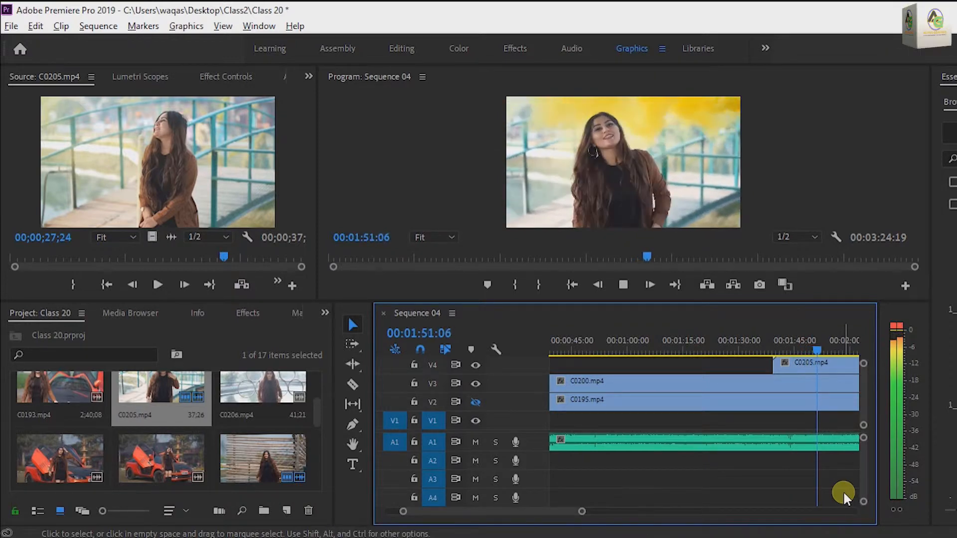
{"action": "key", "text": "space"}
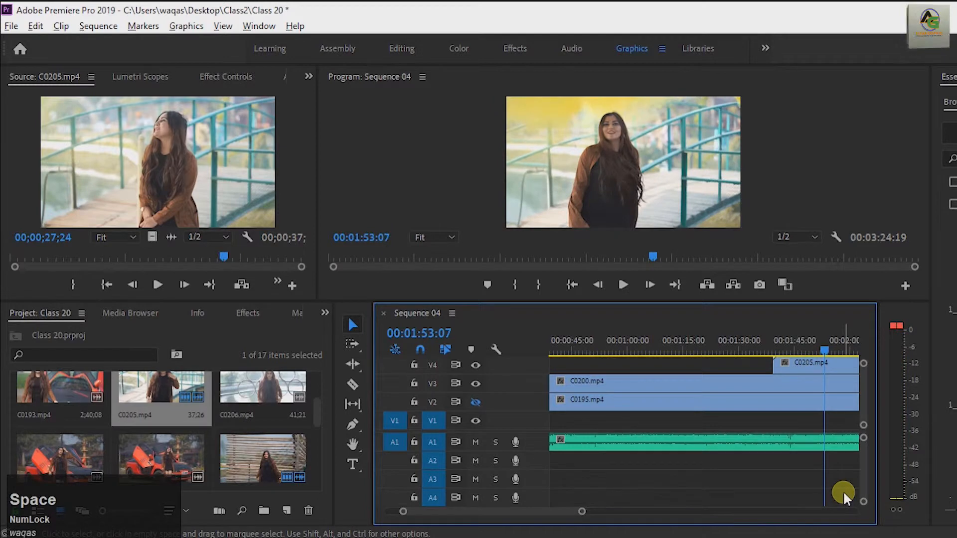
Hide track V3's output as well and play the C0205.mp4 section on V4 again.
{"action": "left_click_drag", "start_coordinate": [823, 347], "coordinate": [618, 379]}
{"action": "left_click_drag", "start_coordinate": [518, 391], "coordinate": [511, 382]}
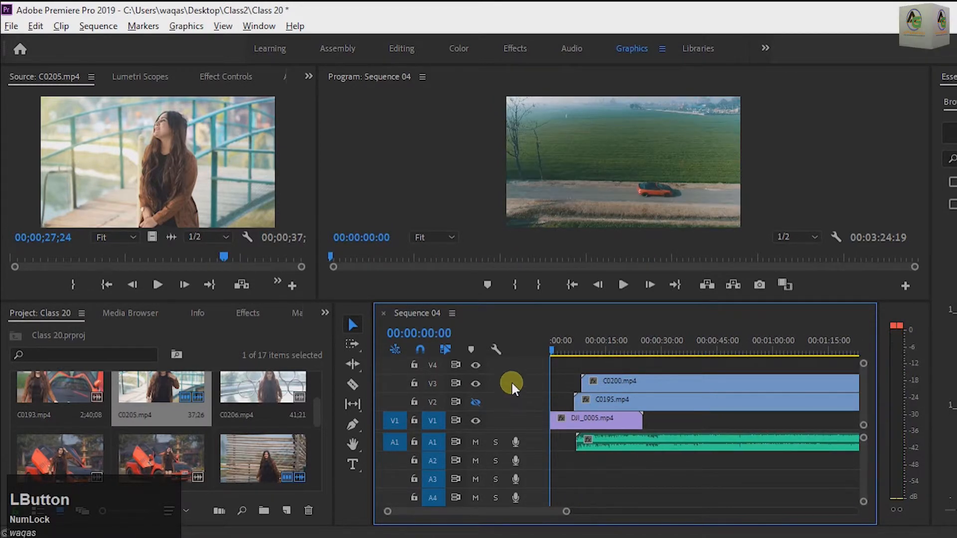
{"action": "left_click", "coordinate": [474, 383]}
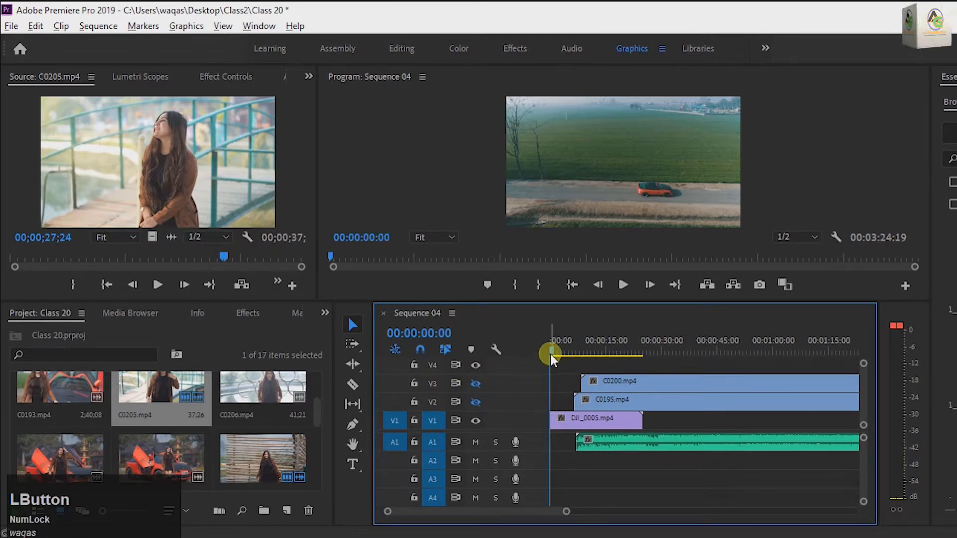
{"action": "left_click_drag", "start_coordinate": [551, 349], "coordinate": [808, 351]}
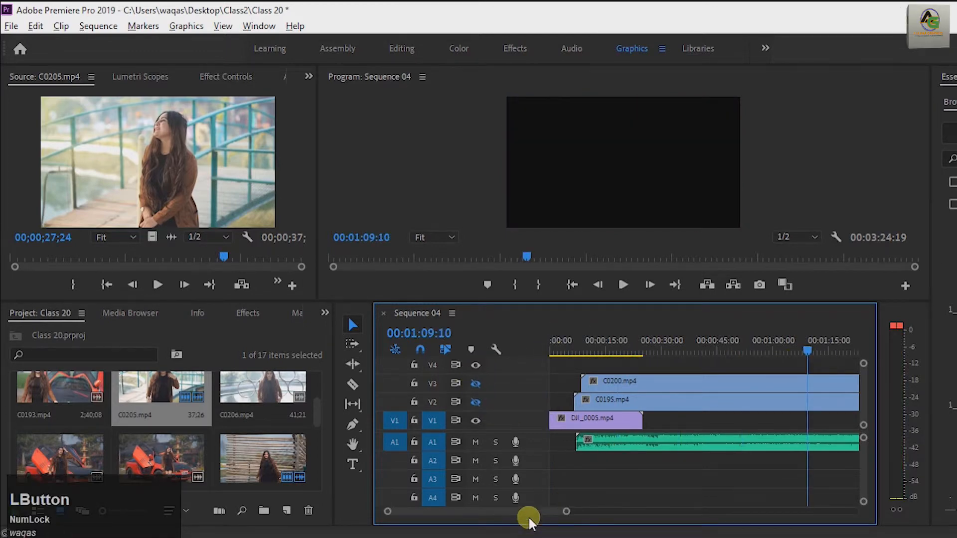
{"action": "left_click_drag", "start_coordinate": [531, 509], "coordinate": [553, 511]}
{"action": "left_click_drag", "start_coordinate": [590, 348], "coordinate": [708, 349]}
{"action": "key", "text": "space"}
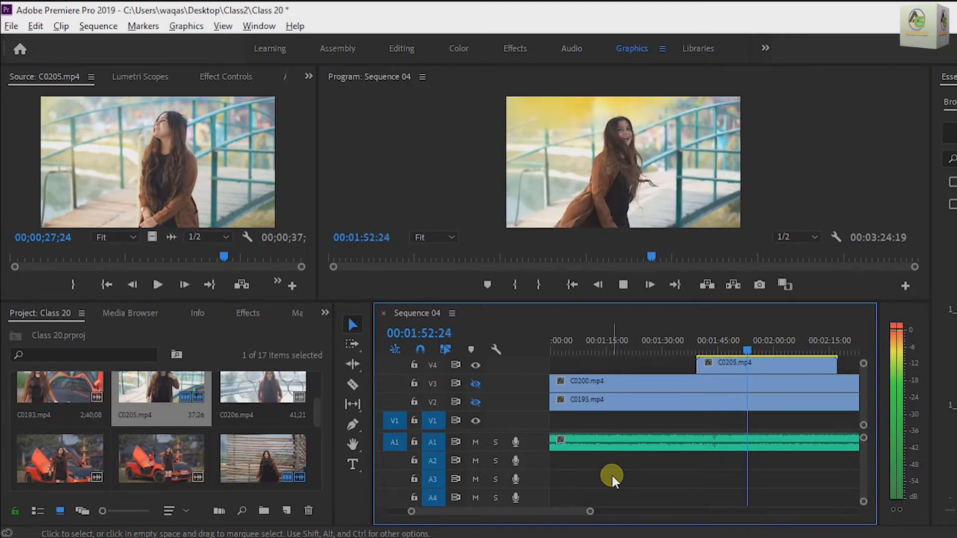
{"action": "key", "text": "space"}
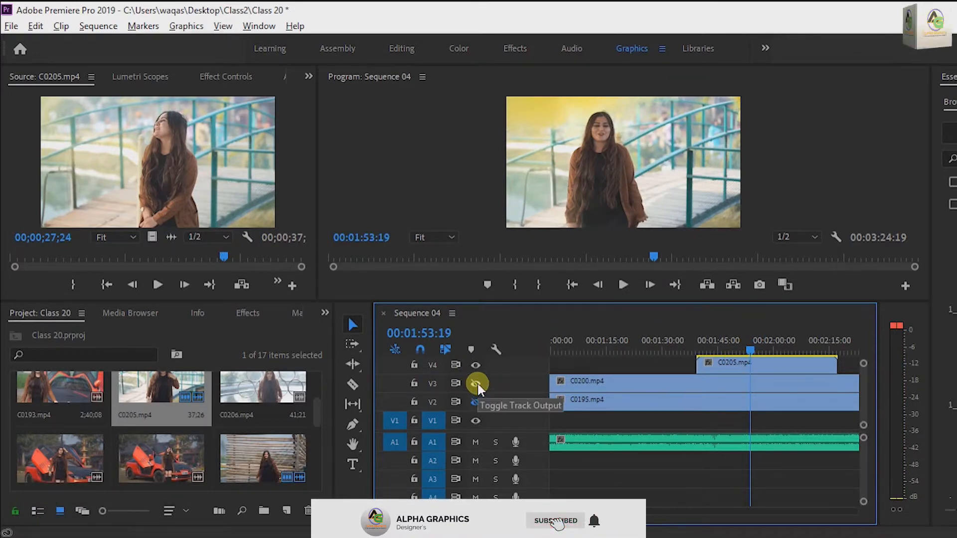
Turn the output of tracks V2 and V3 back on and play the sequence from its start.
{"action": "left_click", "coordinate": [476, 401]}
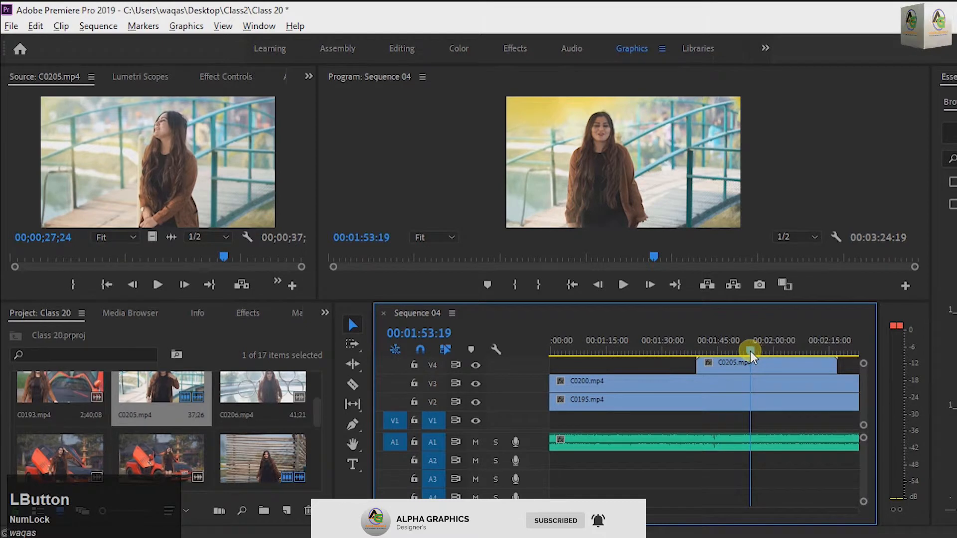
{"action": "left_click_drag", "start_coordinate": [749, 352], "coordinate": [494, 373]}
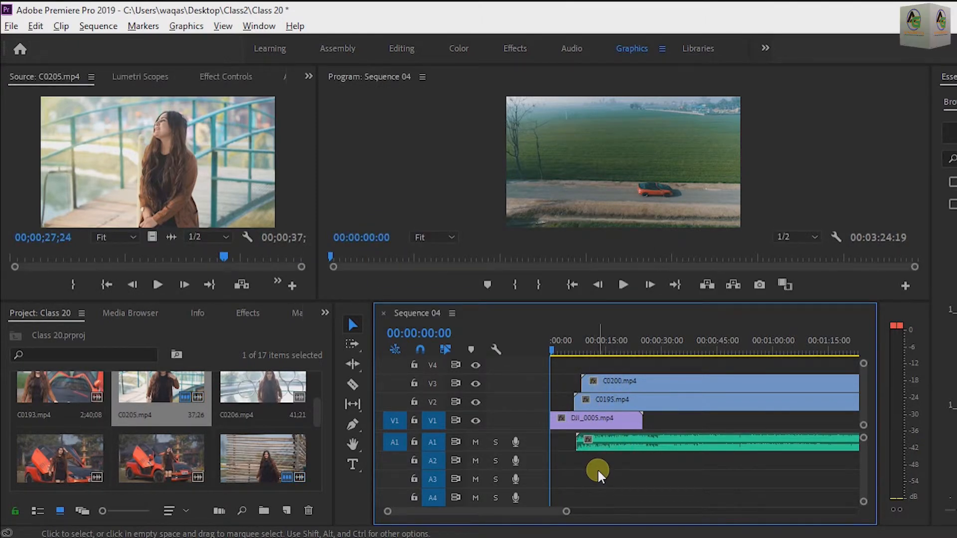
{"action": "key", "text": "space"}
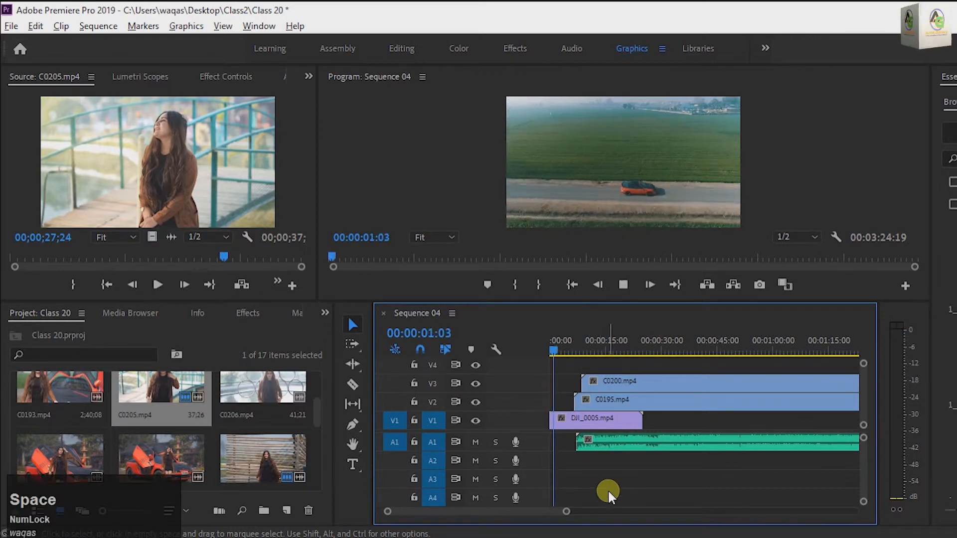
{"action": "key", "text": "space"}
{"action": "left_click", "coordinate": [673, 537]}
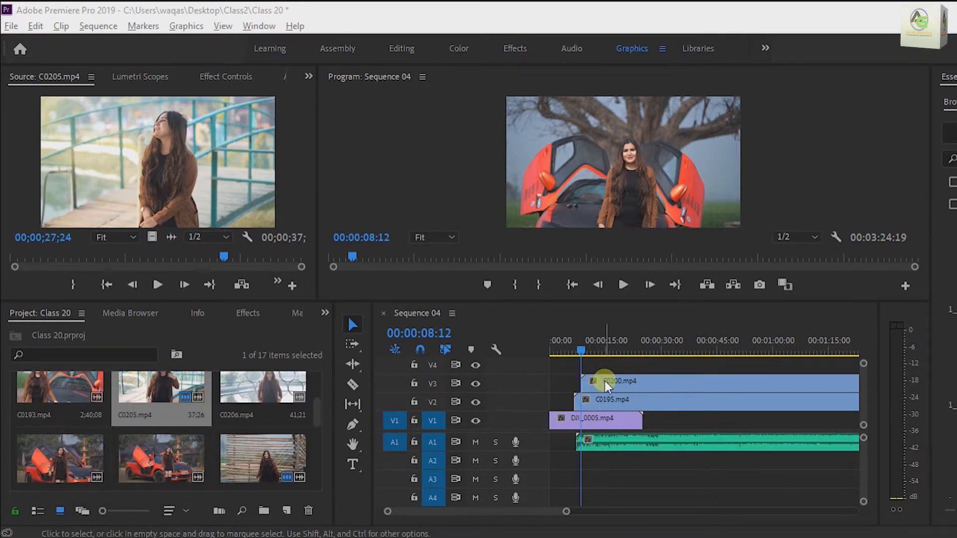
Cut C0200.mp4 on V3 about 5 seconds after its start and move the first piece to the sequence start.
{"action": "left_click_drag", "start_coordinate": [575, 350], "coordinate": [583, 357]}
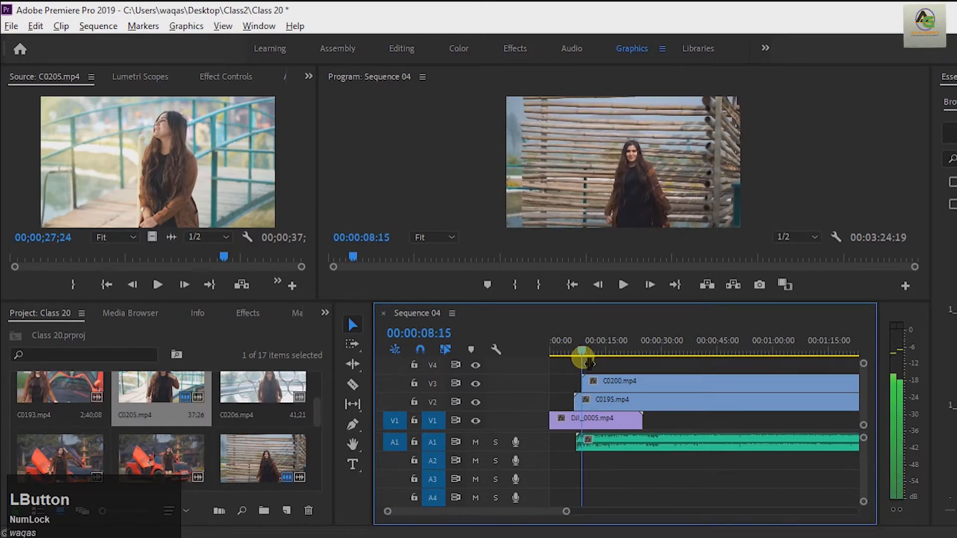
{"action": "left_click", "coordinate": [353, 385]}
{"action": "left_click", "coordinate": [591, 375]}
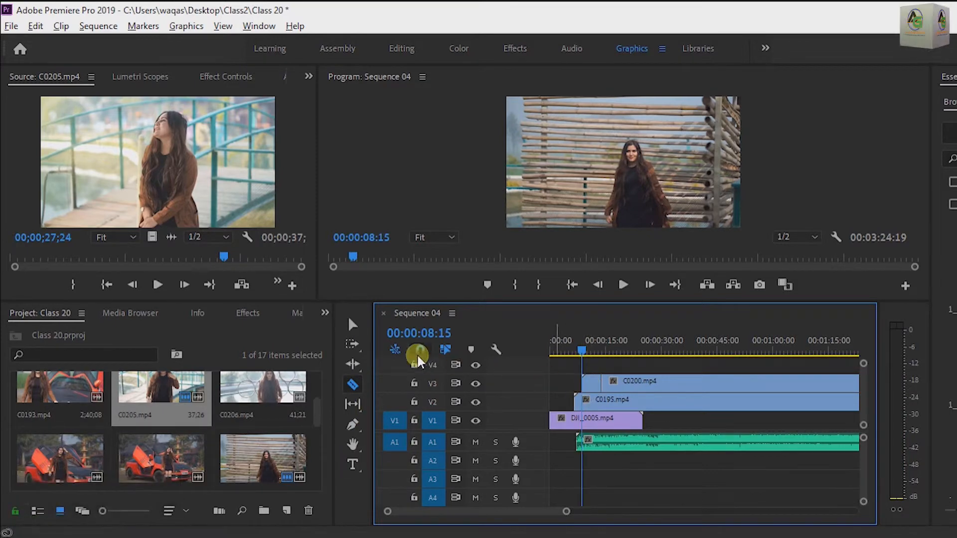
{"action": "left_click", "coordinate": [352, 326]}
{"action": "left_click_drag", "start_coordinate": [590, 386], "coordinate": [558, 387]}
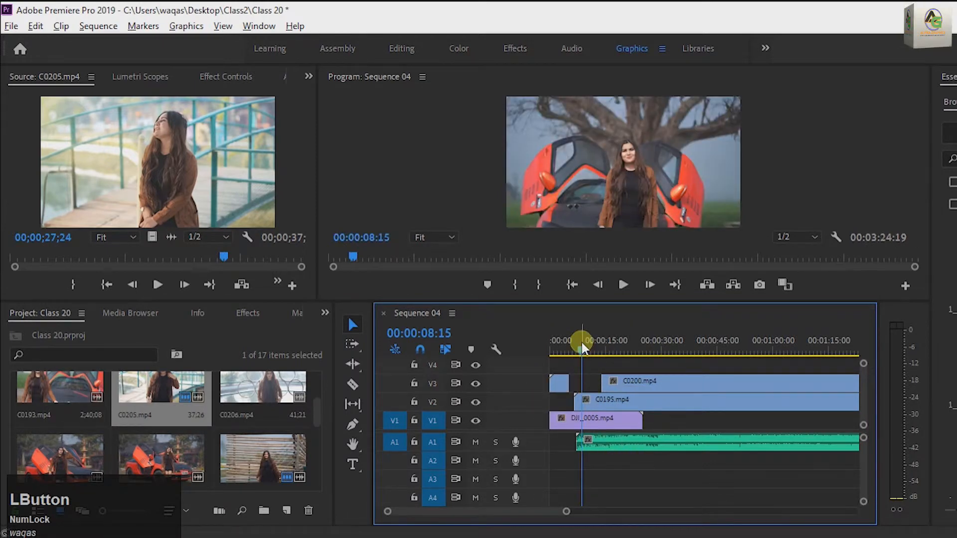
Move the first piece of C0200.mp4 up to V4, hide V4's output and play the sequence to about 00:00:21:02.
{"action": "left_click_drag", "start_coordinate": [561, 381], "coordinate": [559, 355]}
{"action": "left_click", "coordinate": [475, 367]}
{"action": "key", "text": "space"}
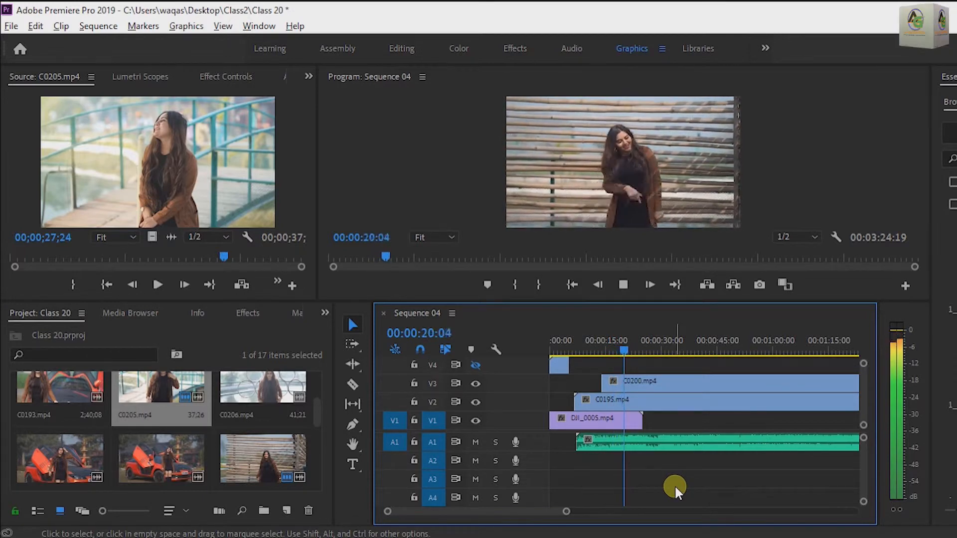
{"action": "key", "text": "space"}
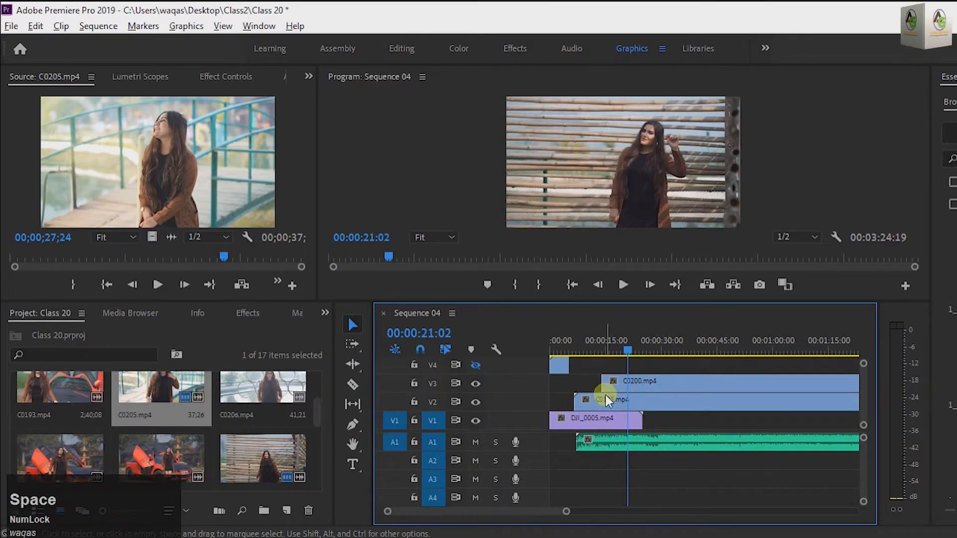
Cut C0200.mp4 on V3 at 00:00:21:02 and 00:00:31:20 and move the piece between the cuts up to hidden track V4.
{"action": "left_click", "coordinate": [358, 388]}
{"action": "left_click", "coordinate": [629, 382]}
{"action": "left_click_drag", "start_coordinate": [630, 351], "coordinate": [670, 354]}
{"action": "left_click", "coordinate": [668, 383]}
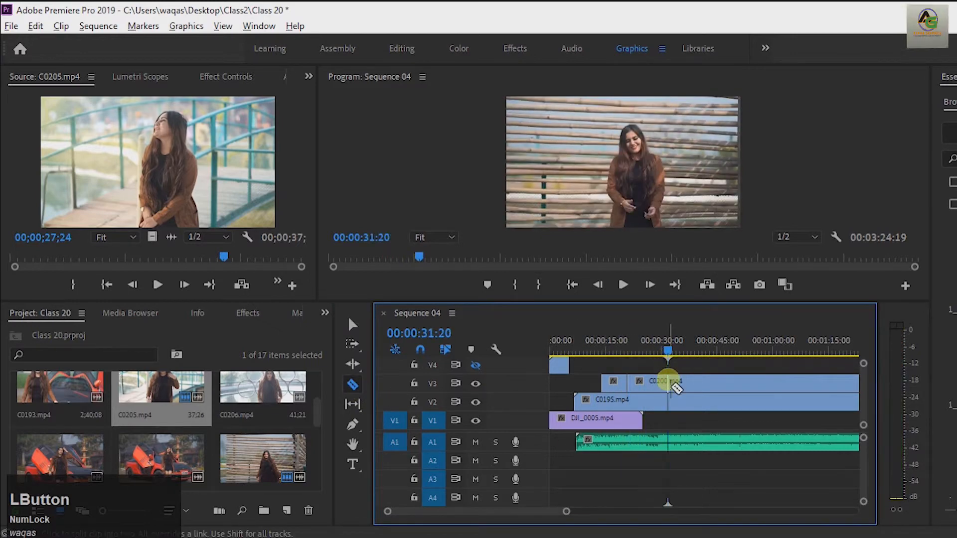
{"action": "key", "text": "v"}
{"action": "left_click_drag", "start_coordinate": [647, 381], "coordinate": [615, 355]}
Play the sequence onward and cut C0200.mp4 on V3 at 00:00:41:05.
{"action": "key", "text": "space"}
{"action": "left_click", "coordinate": [703, 489]}
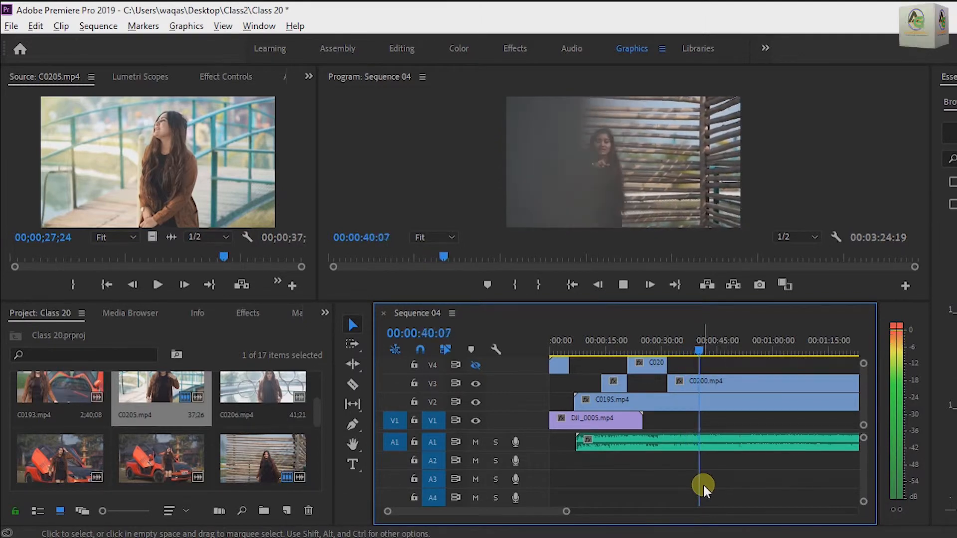
{"action": "key", "text": "space"}
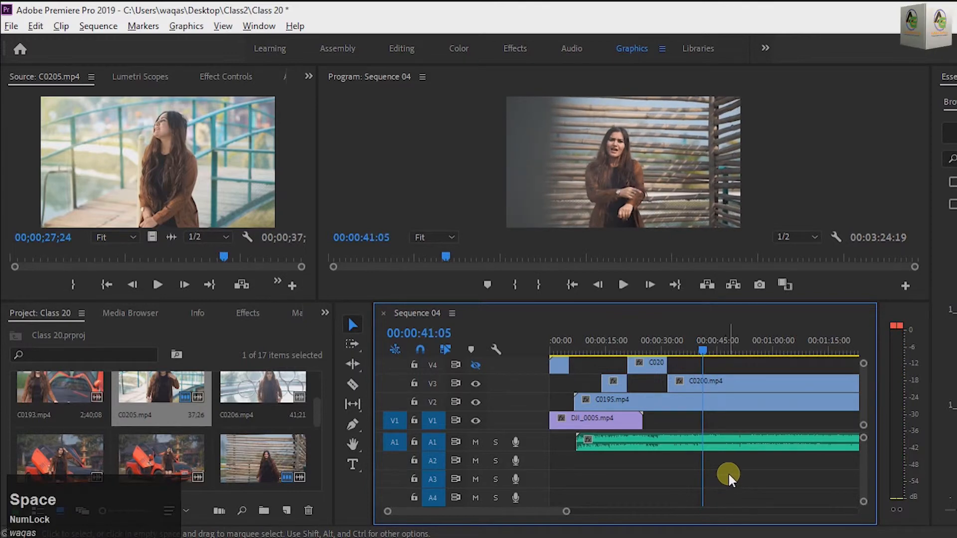
{"action": "left_click", "coordinate": [352, 385]}
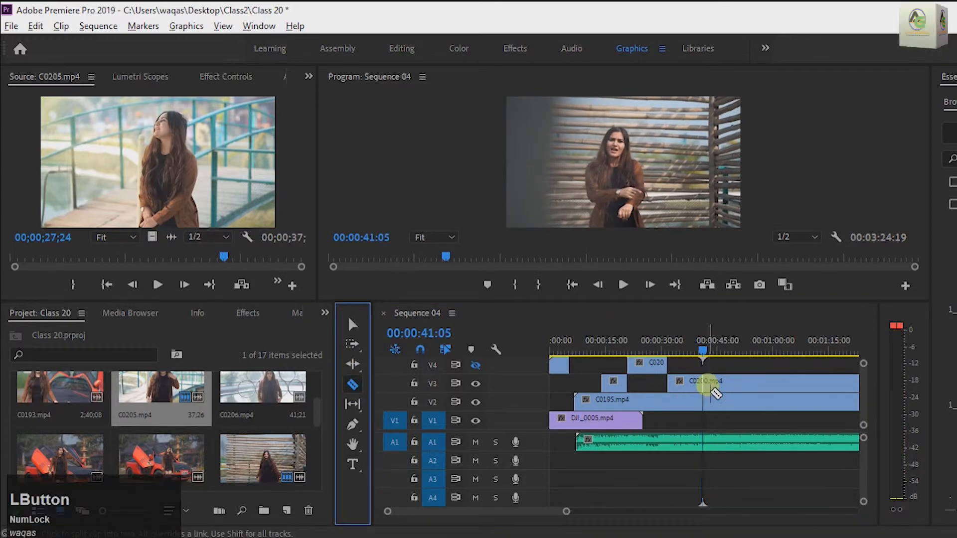
{"action": "left_click", "coordinate": [704, 382]}
Cut C0200.mp4 on V3 at 00:00:51:04, move the piece between the last two cuts up to V4 and play across its start.
{"action": "key", "text": "space"}
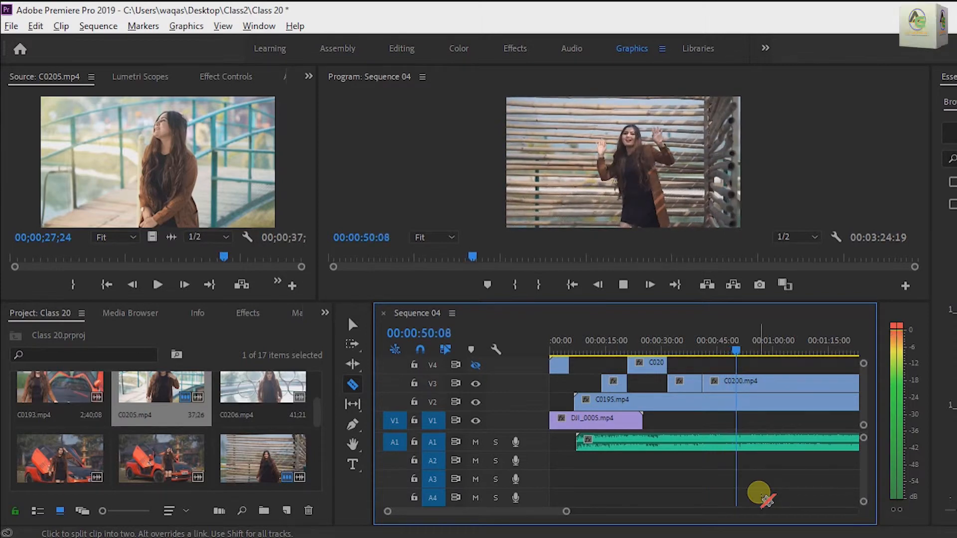
{"action": "key", "text": "space"}
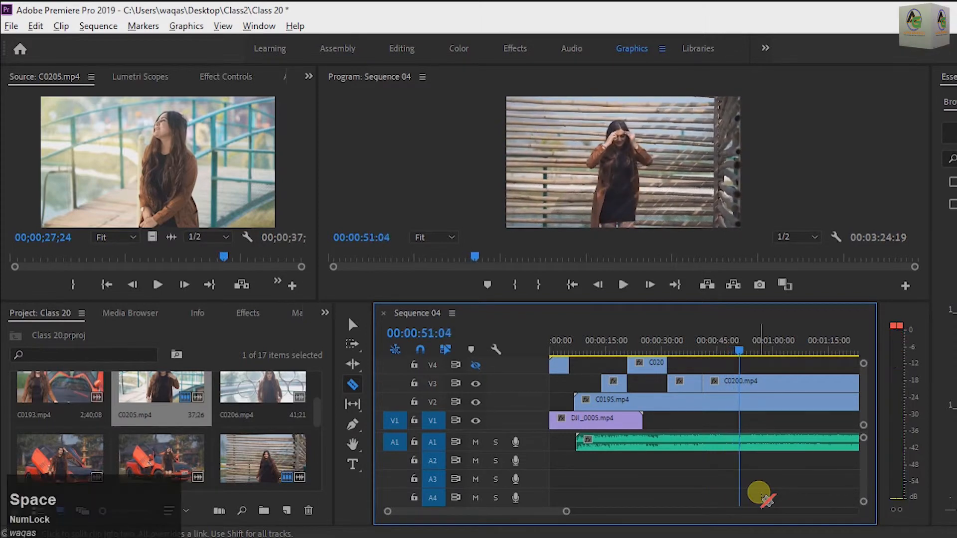
{"action": "left_click", "coordinate": [740, 383]}
{"action": "left_click", "coordinate": [352, 324]}
{"action": "left_click_drag", "start_coordinate": [724, 379], "coordinate": [693, 351]}
{"action": "key", "text": "space"}
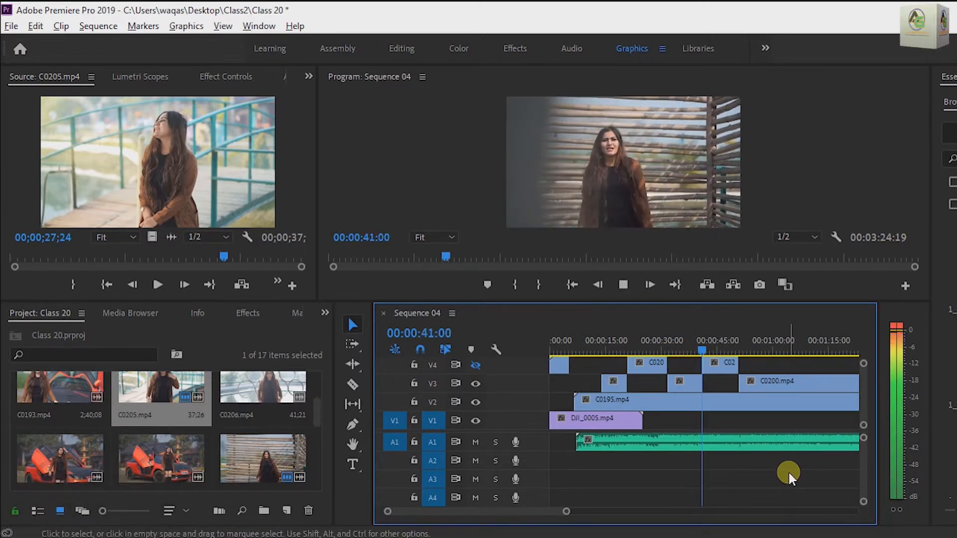
{"action": "key", "text": "space"}
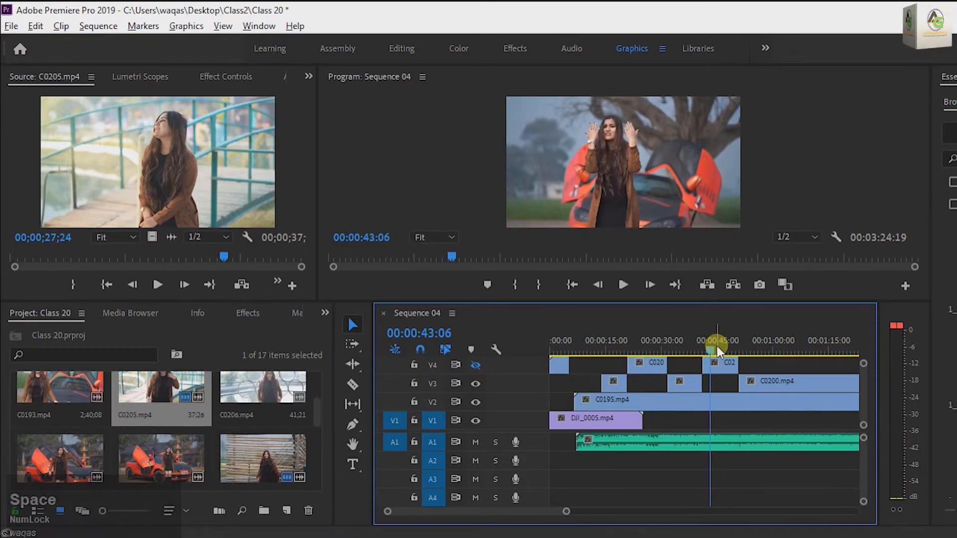
Cut C0200.mp4 on V3 at 00:01:00:00 and 00:01:10:23 and move the piece between the cuts up to V4.
{"action": "left_click_drag", "start_coordinate": [714, 347], "coordinate": [773, 358]}
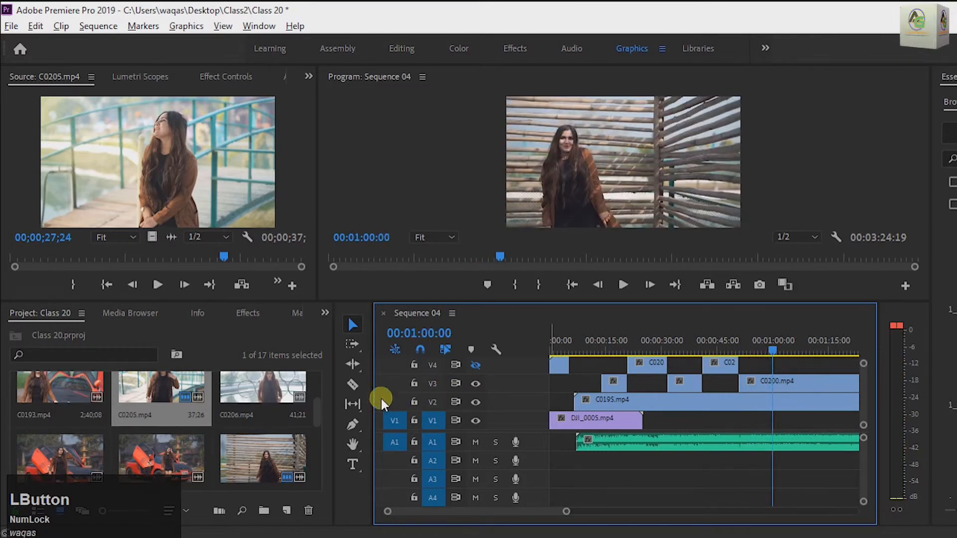
{"action": "left_click", "coordinate": [353, 384]}
{"action": "left_click", "coordinate": [773, 382]}
{"action": "key", "text": "space"}
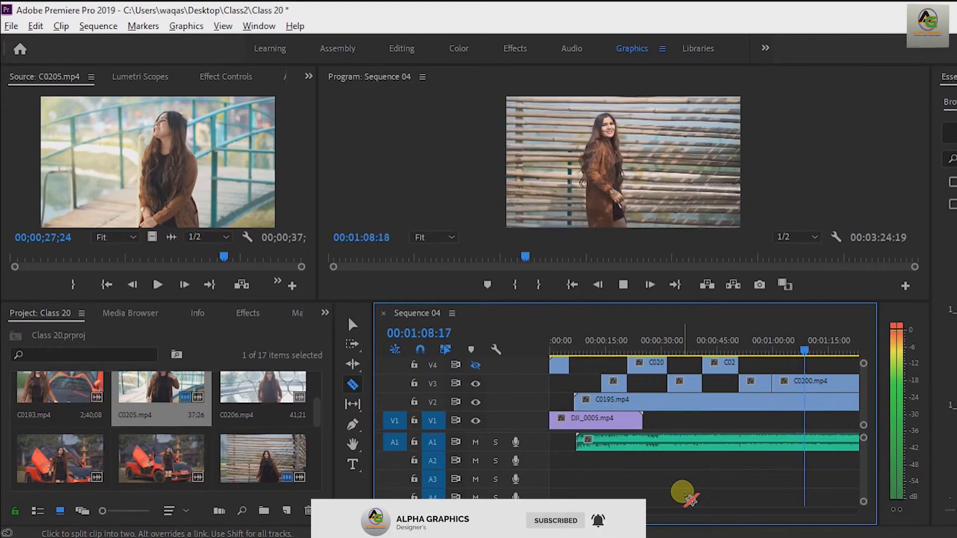
{"action": "key", "text": "space"}
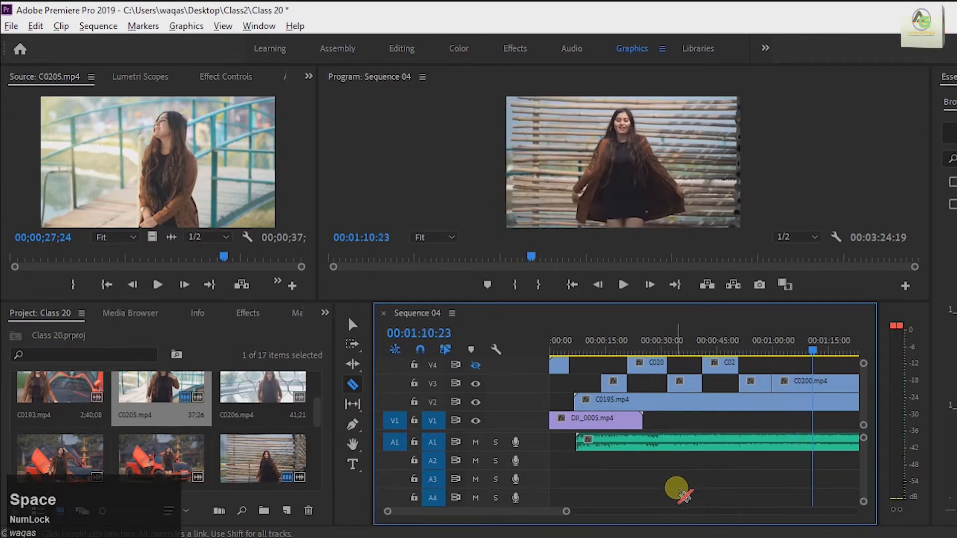
{"action": "left_click", "coordinate": [815, 386]}
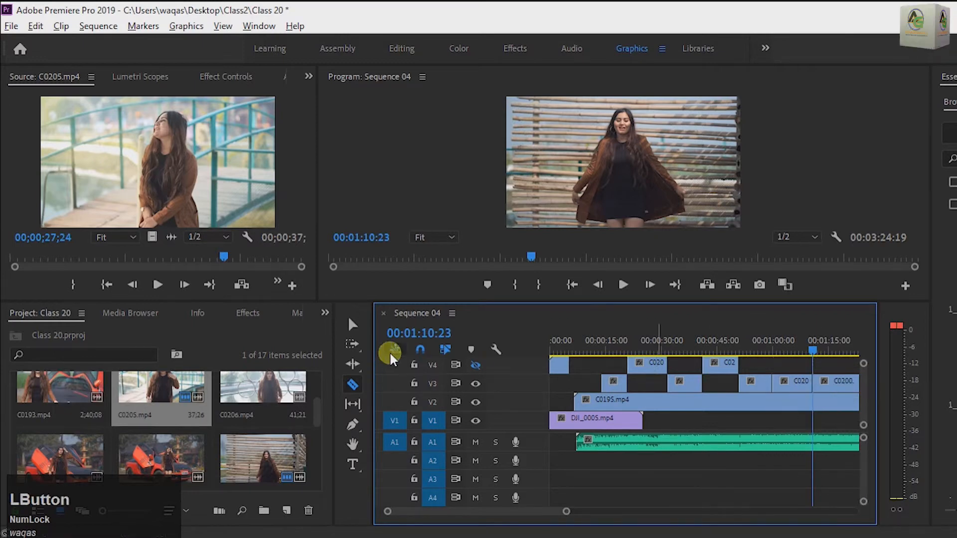
{"action": "left_click", "coordinate": [352, 324]}
{"action": "left_click", "coordinate": [799, 388]}
{"action": "left_click_drag", "start_coordinate": [799, 389], "coordinate": [758, 347]}
Play the sequence around the last lifted piece, and again from the sequence start, to check the alternating shots.
{"action": "left_click", "coordinate": [792, 465]}
{"action": "key", "text": "space"}
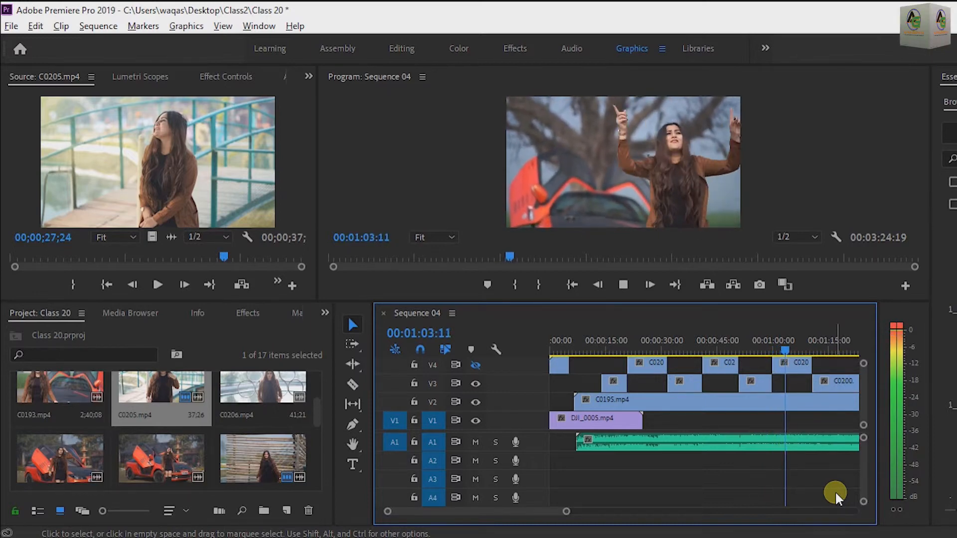
{"action": "key", "text": "space"}
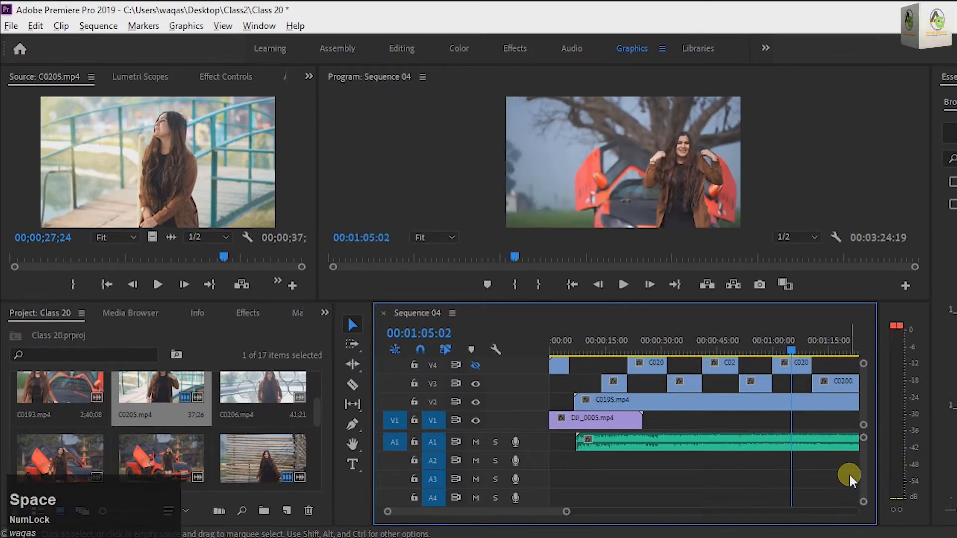
{"action": "left_click_drag", "start_coordinate": [792, 349], "coordinate": [530, 402]}
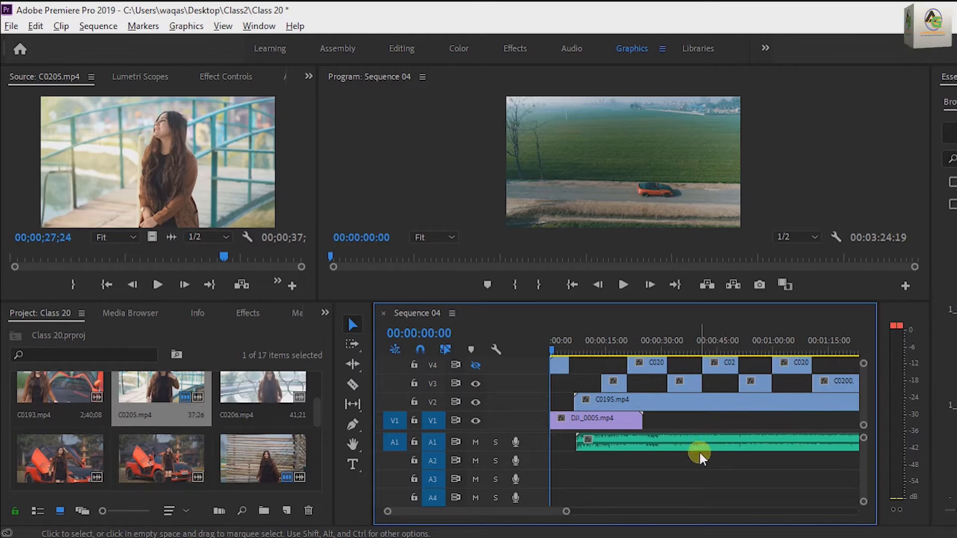
{"action": "key", "text": "space"}
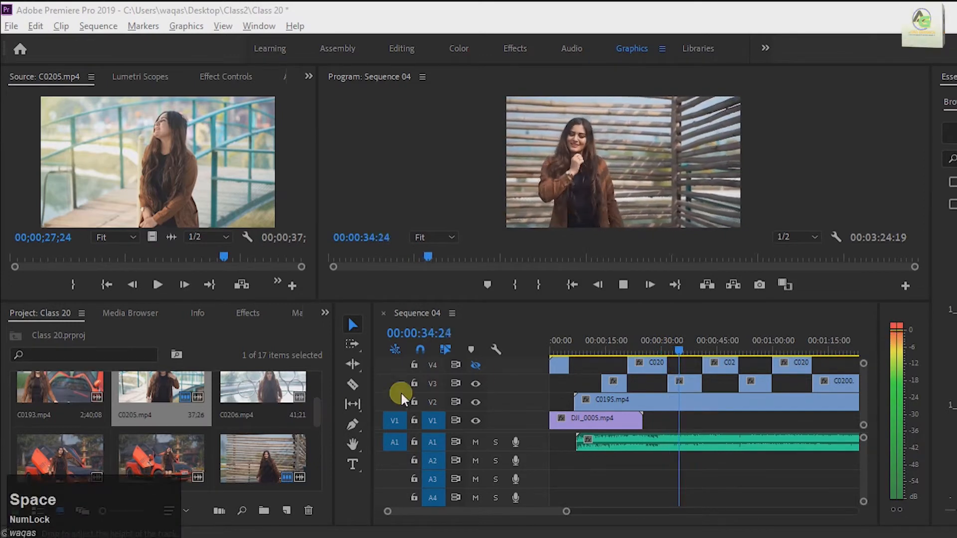
{"action": "left_click", "coordinate": [623, 285]}
Play the sequence from just before the C0205.mp4 clip on V4 with that track still hidden.
{"action": "left_click_drag", "start_coordinate": [513, 511], "coordinate": [537, 512]}
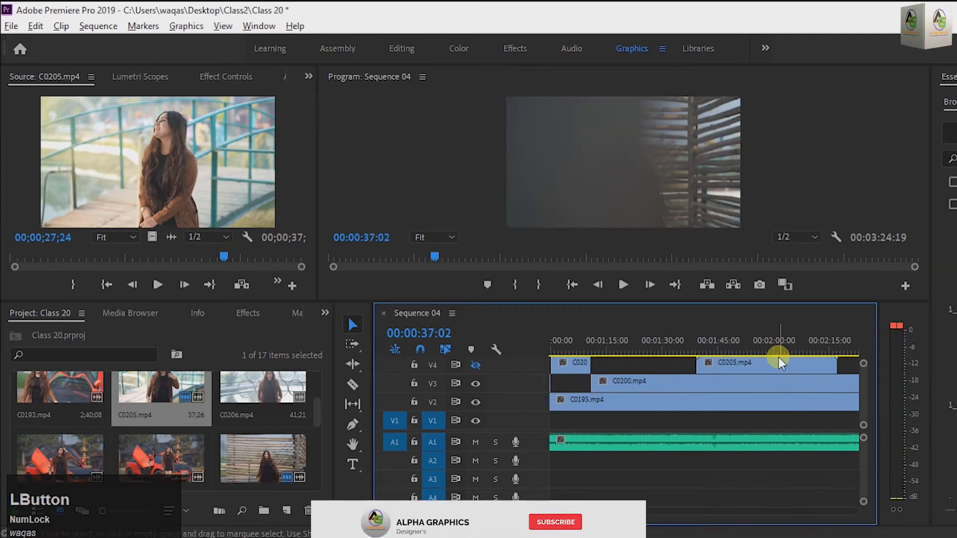
{"action": "left_click_drag", "start_coordinate": [776, 362], "coordinate": [767, 364]}
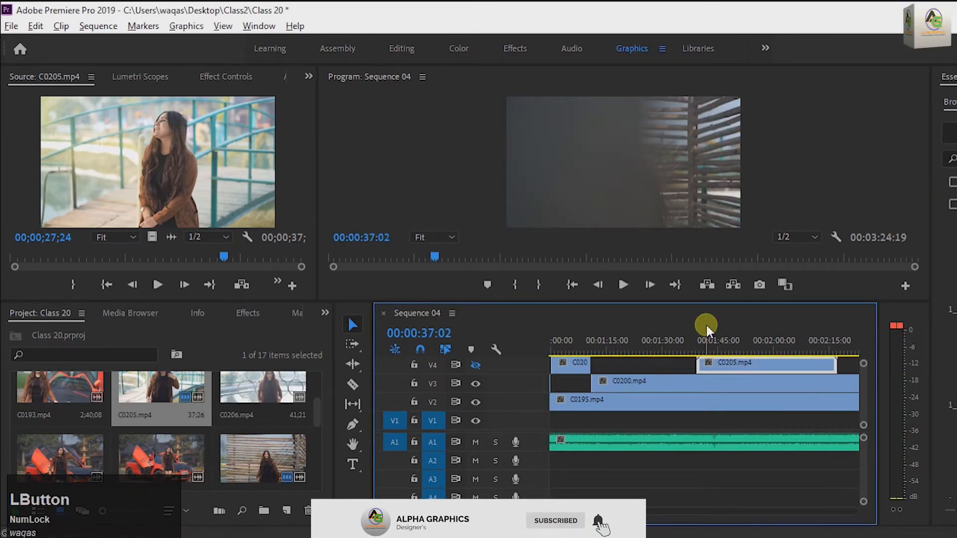
{"action": "left_click", "coordinate": [700, 340]}
{"action": "left_click", "coordinate": [691, 344]}
{"action": "key", "text": "space"}
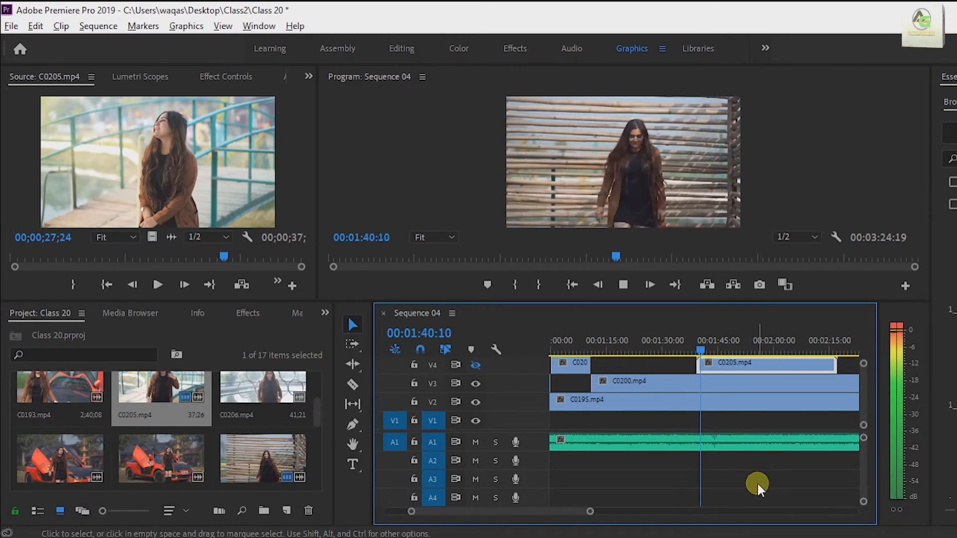
{"action": "left_click", "coordinate": [773, 486]}
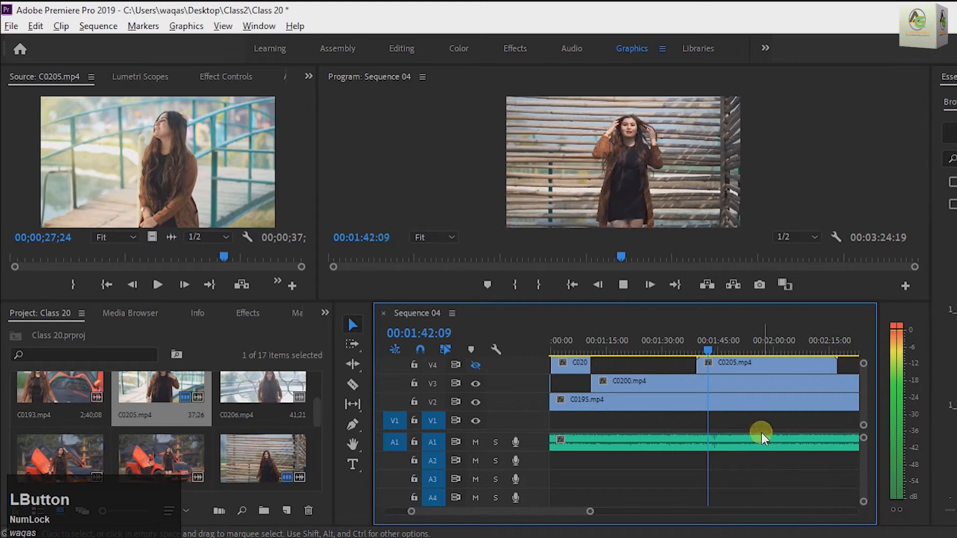
{"action": "key", "text": "space"}
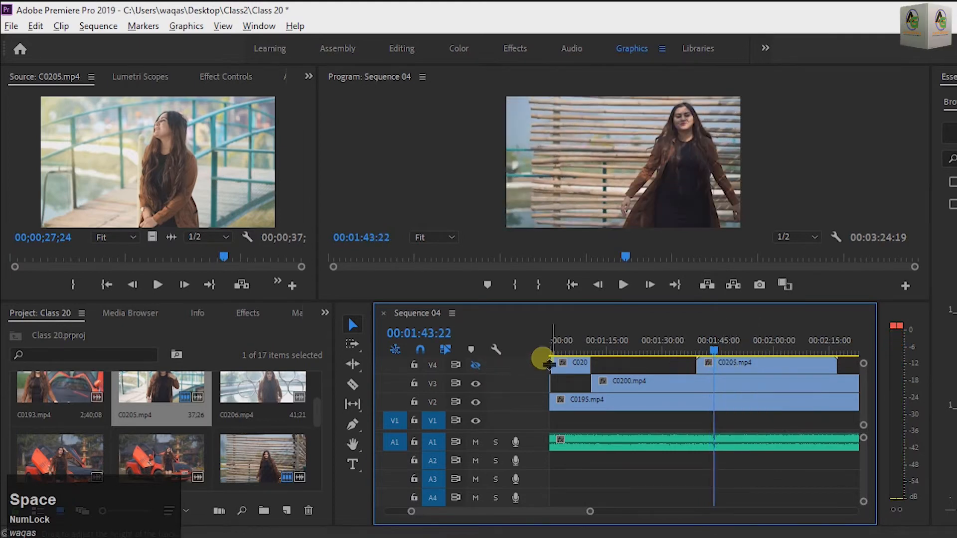
Turn V4's output back on, hide V3's output and play C0205.mp4 from its start to about 00:01:45:23.
{"action": "left_click", "coordinate": [476, 366]}
{"action": "left_click", "coordinate": [476, 384]}
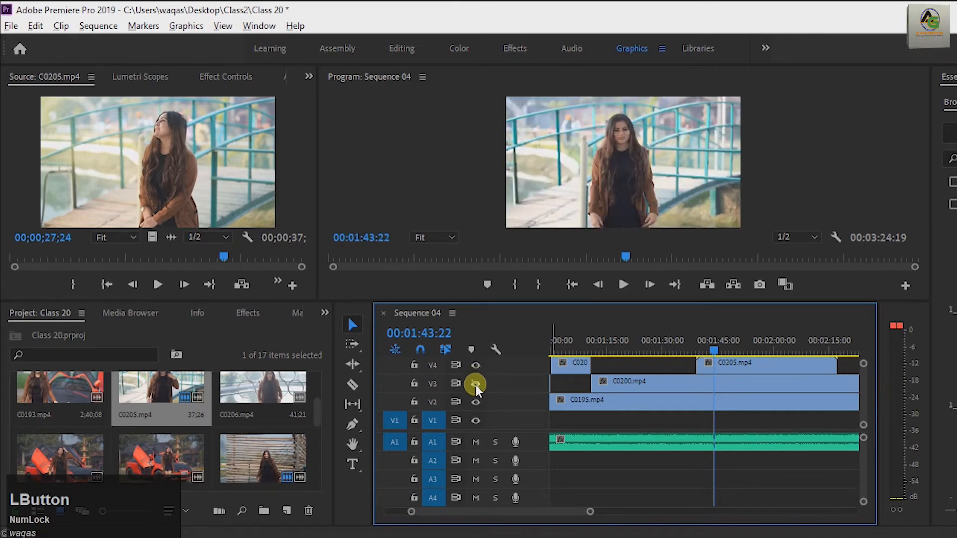
{"action": "left_click_drag", "start_coordinate": [710, 345], "coordinate": [696, 346]}
{"action": "key", "text": "space"}
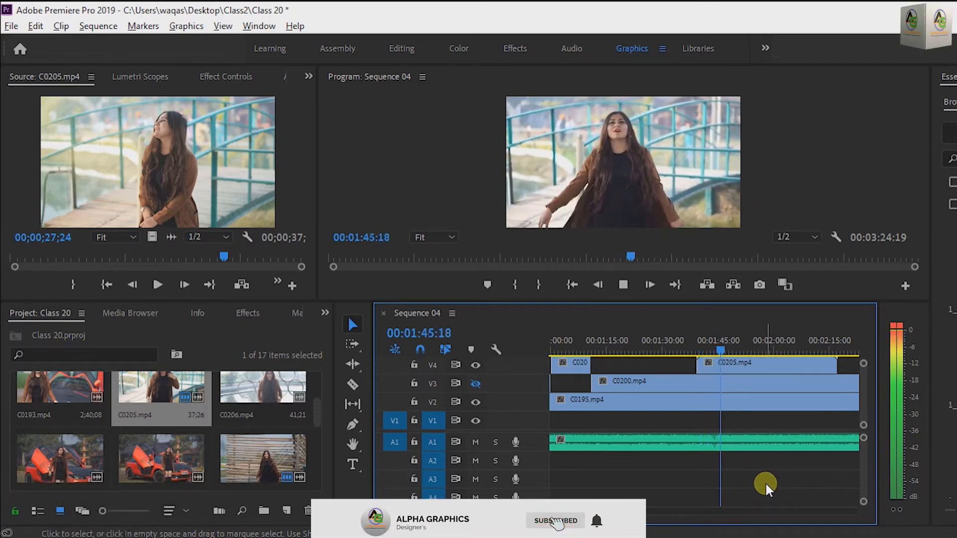
{"action": "key", "text": "space"}
Cut C0205.mp4 on V4 at 00:01:45:23 and delete the piece before the cut.
{"action": "left_click", "coordinate": [353, 384]}
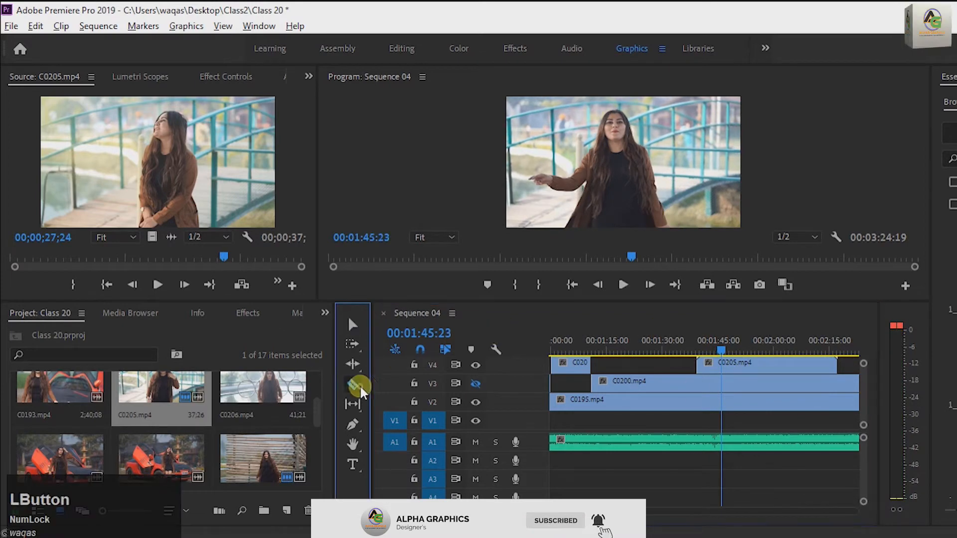
{"action": "left_click", "coordinate": [721, 368]}
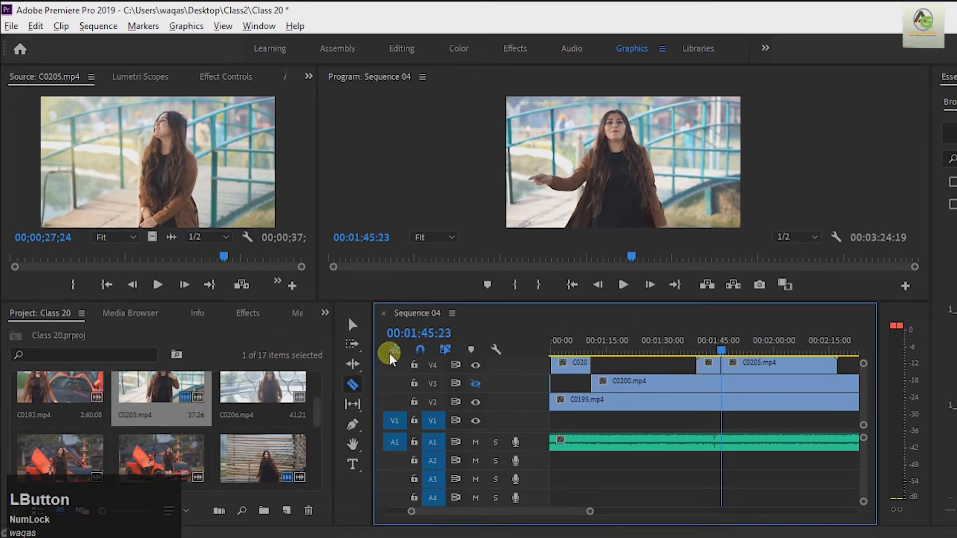
{"action": "left_click", "coordinate": [353, 325]}
{"action": "left_click", "coordinate": [713, 366]}
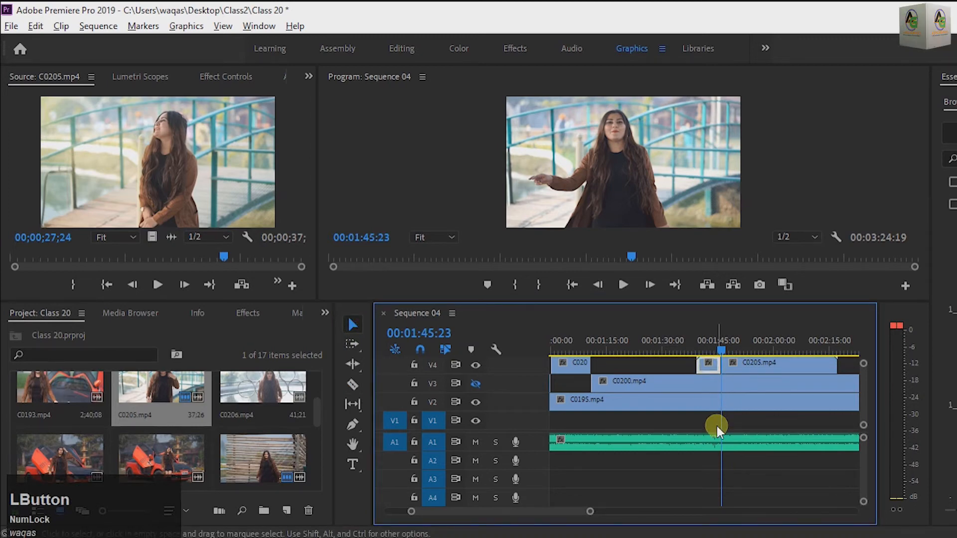
{"action": "key", "text": "Delete"}
Play the sequence from 00:01:45:20 to check the new start of C0205.mp4.
{"action": "left_click", "coordinate": [723, 343]}
{"action": "left_click_drag", "start_coordinate": [720, 344], "coordinate": [723, 343]}
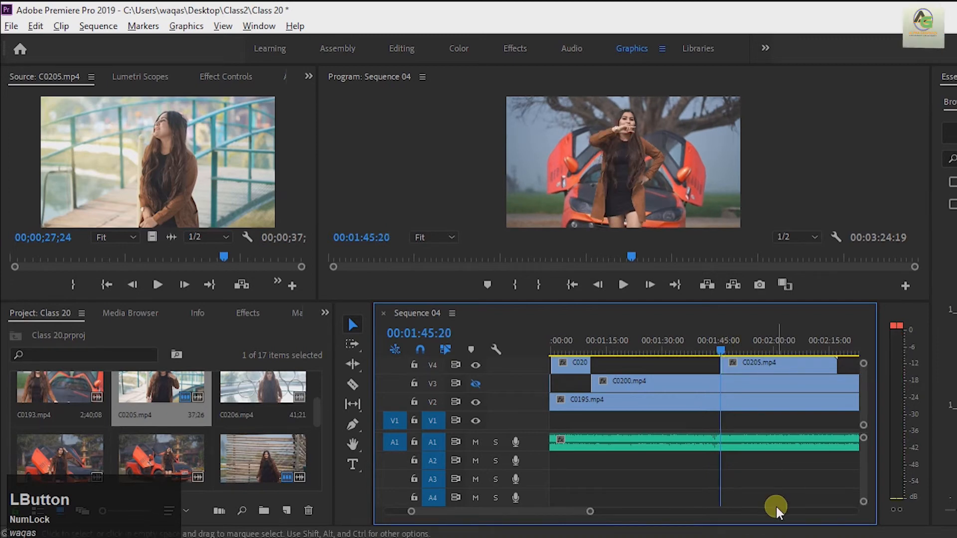
{"action": "key", "text": "space"}
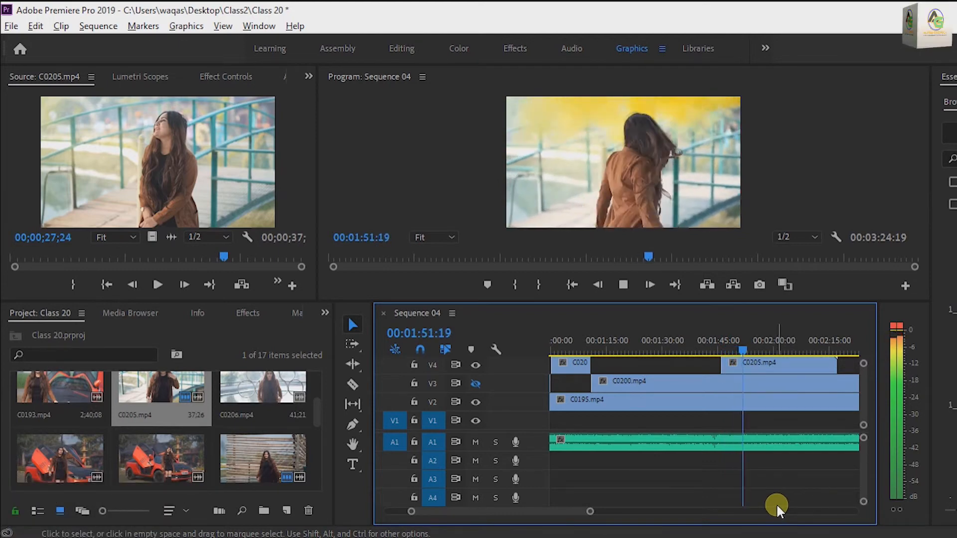
{"action": "left_click", "coordinate": [776, 504]}
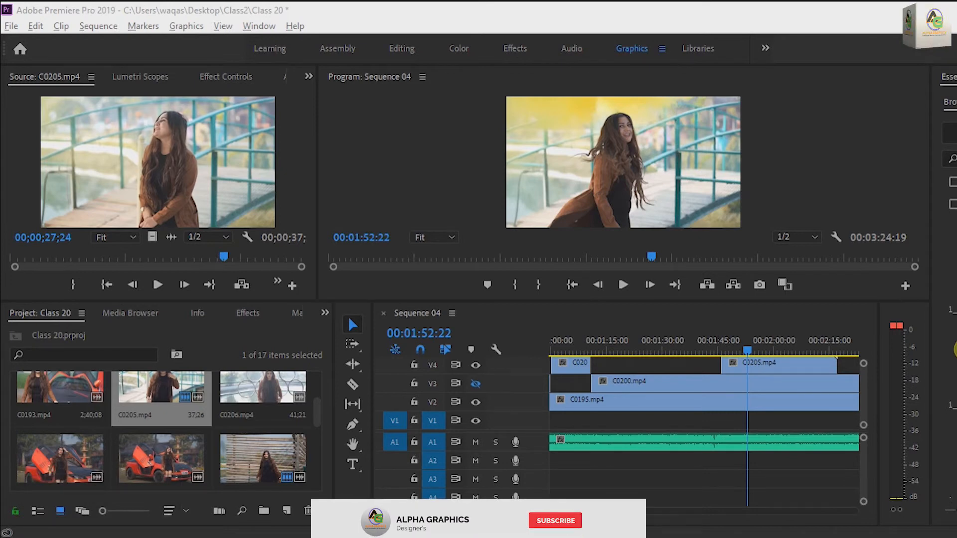